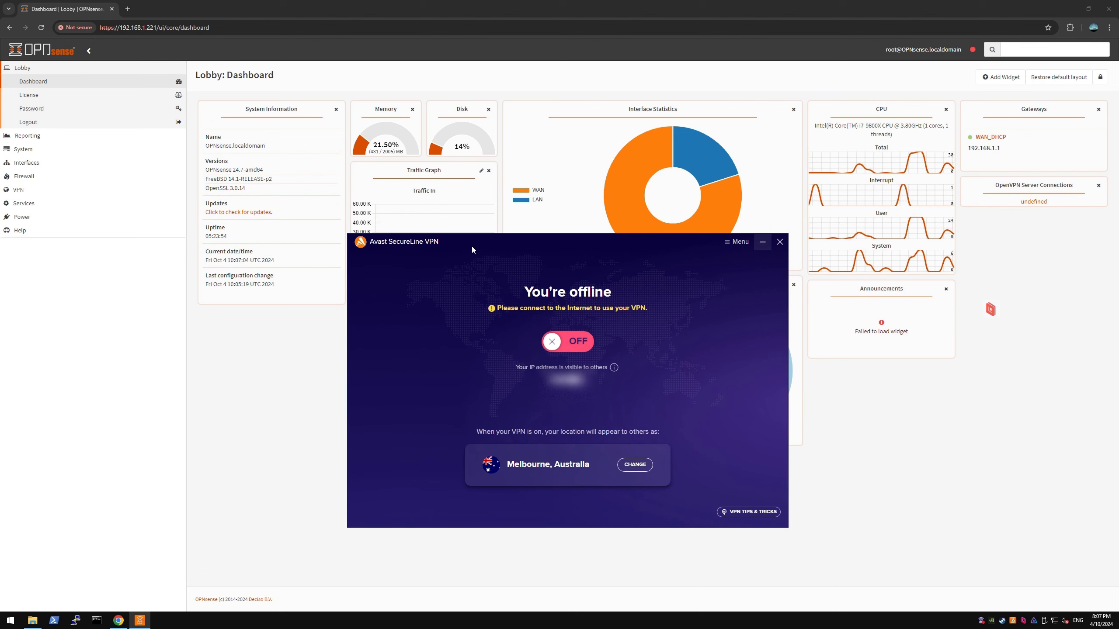
Check the selected protocol in Avast SecureLine VPN's VPN protocol settings, then close the settings.
left_click_drag(465, 249, 474, 245)
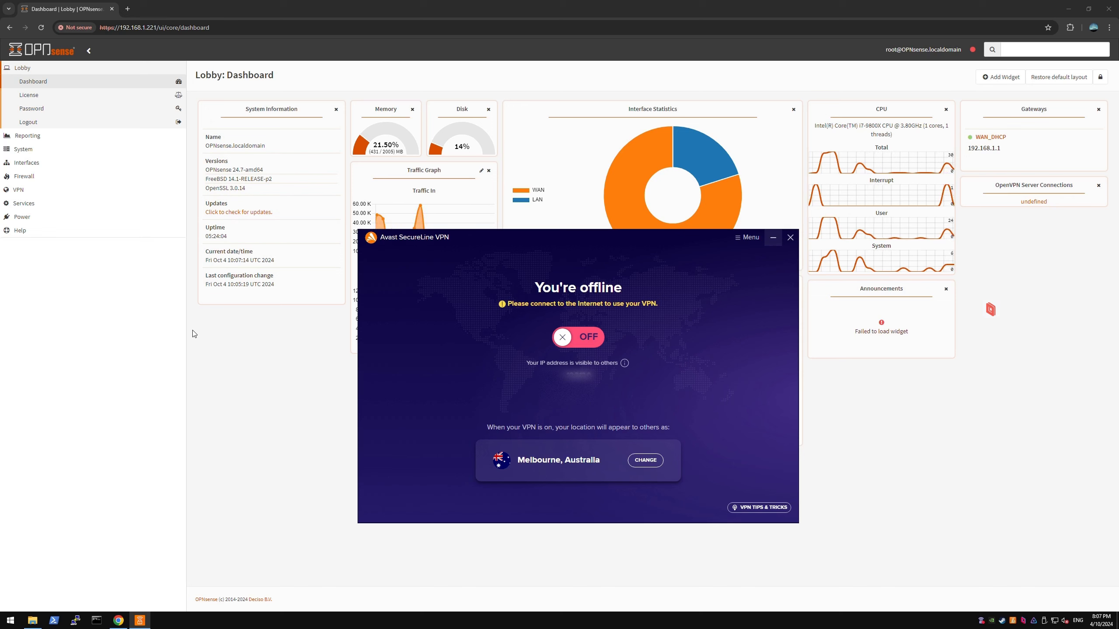
left_click(745, 247)
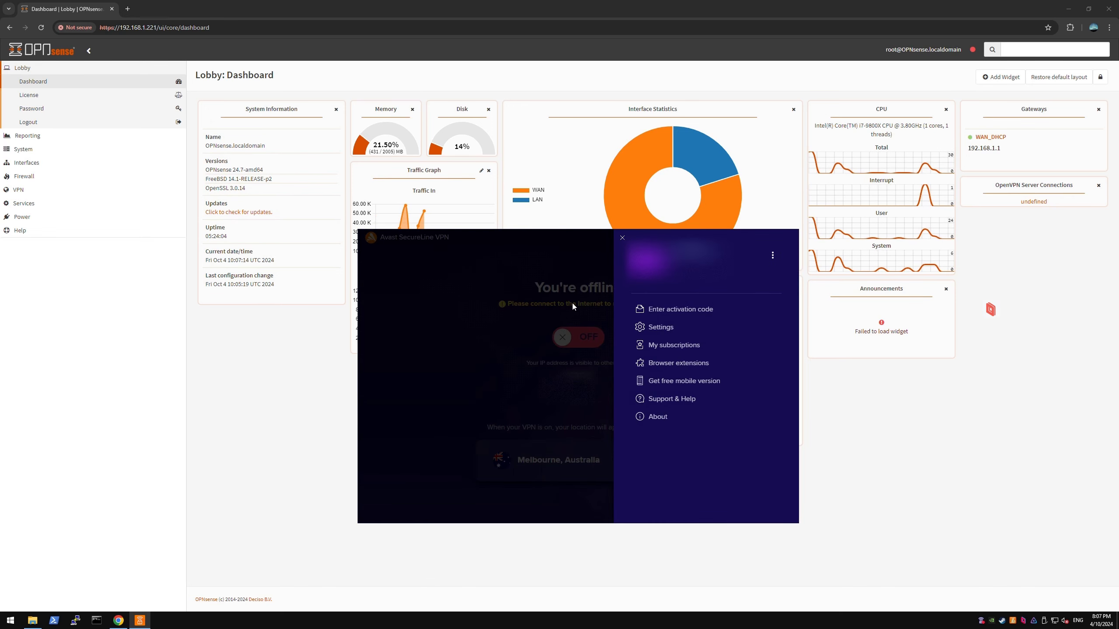
left_click(646, 327)
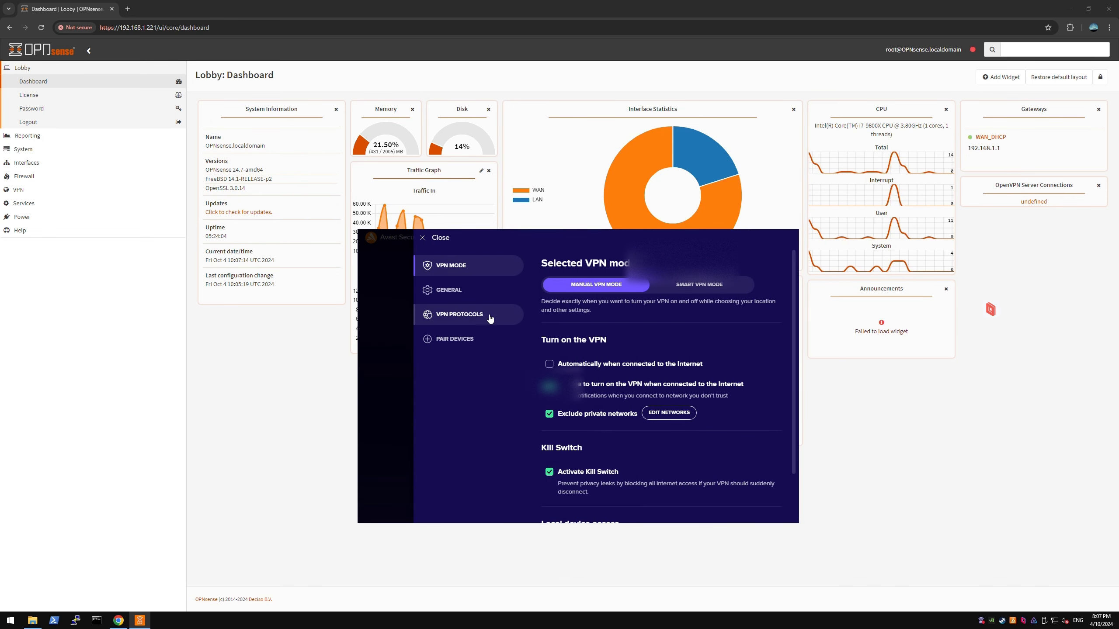
left_click(464, 315)
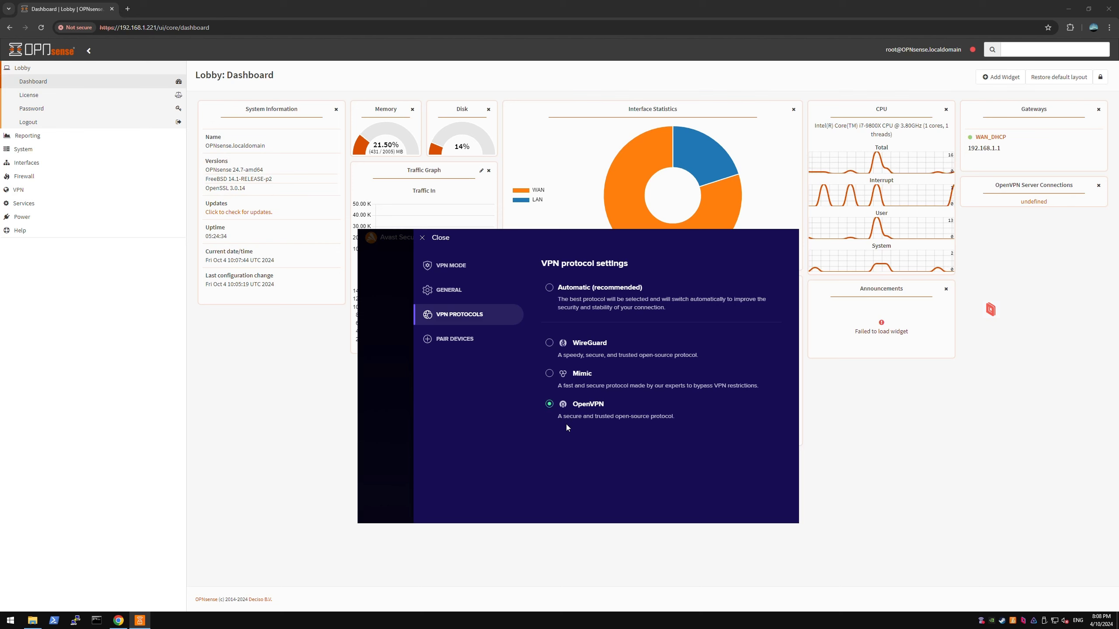
left_click(406, 380)
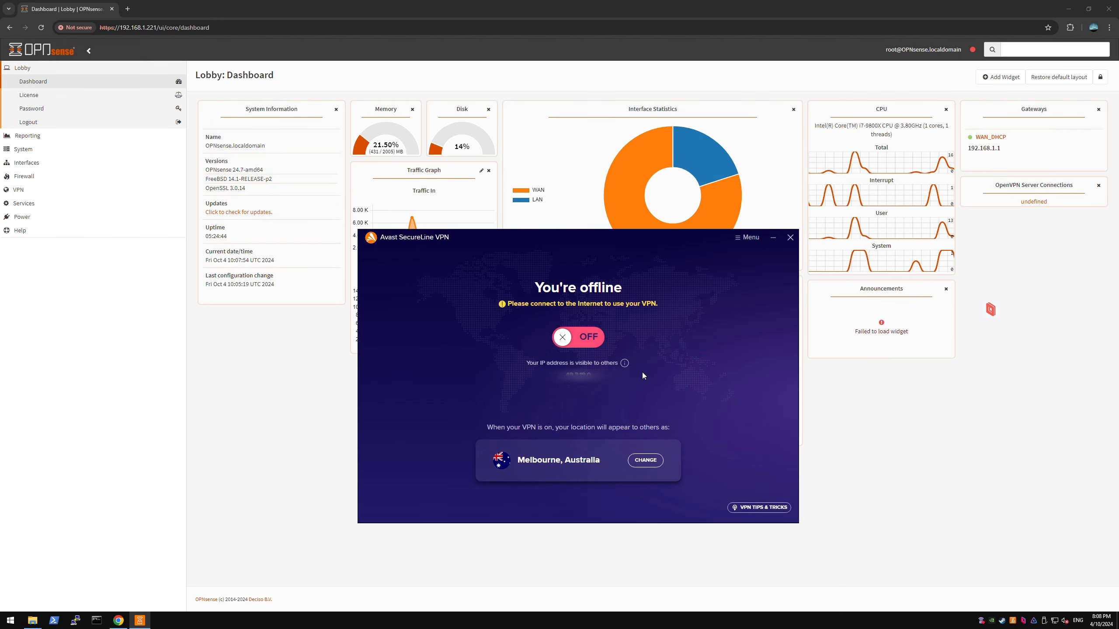
Turn on the VPN with the Melbourne, Australia location and minimize the VPN and browser windows.
left_click(557, 342)
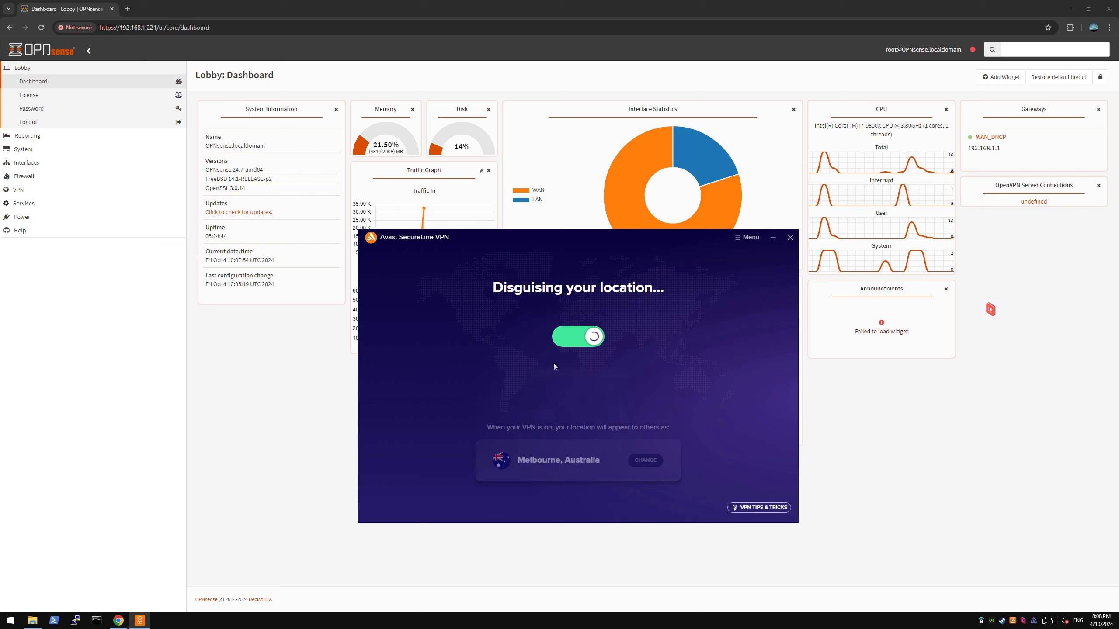
left_click(772, 238)
left_click(1069, 11)
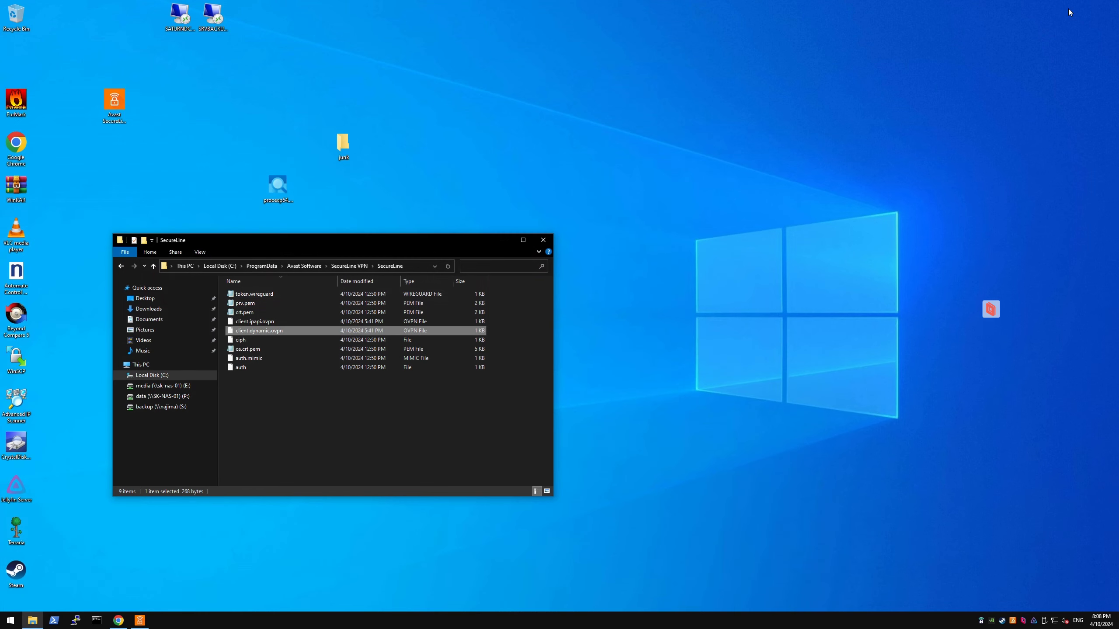
Move the SecureLine folder window aside, launch Process Explorer from the desktop and maximize it.
left_click_drag(436, 243, 647, 232)
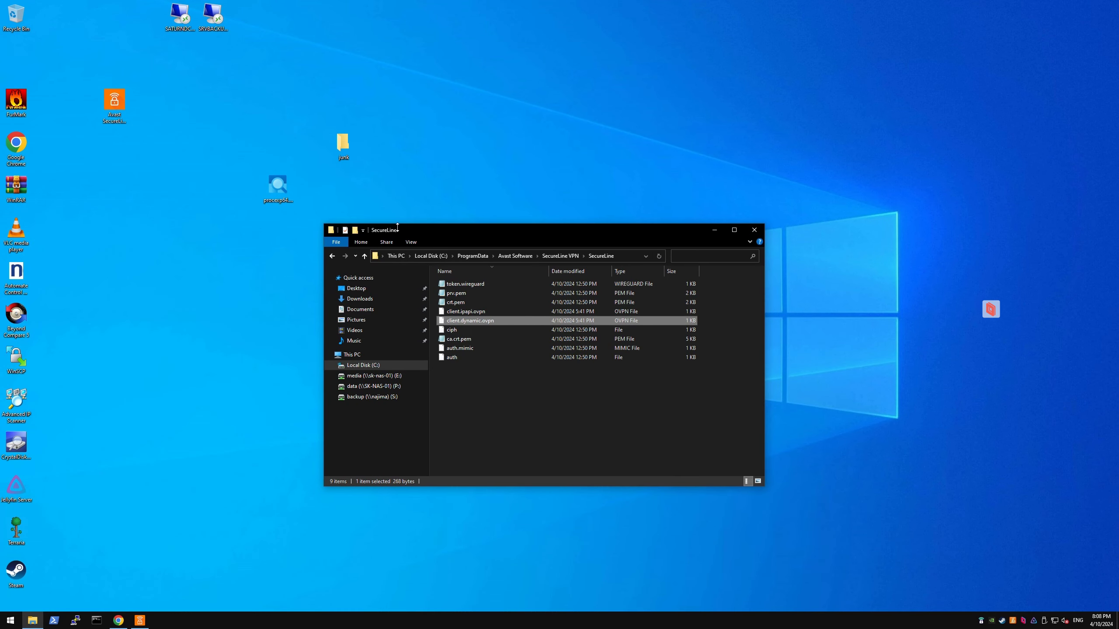
left_click(283, 197)
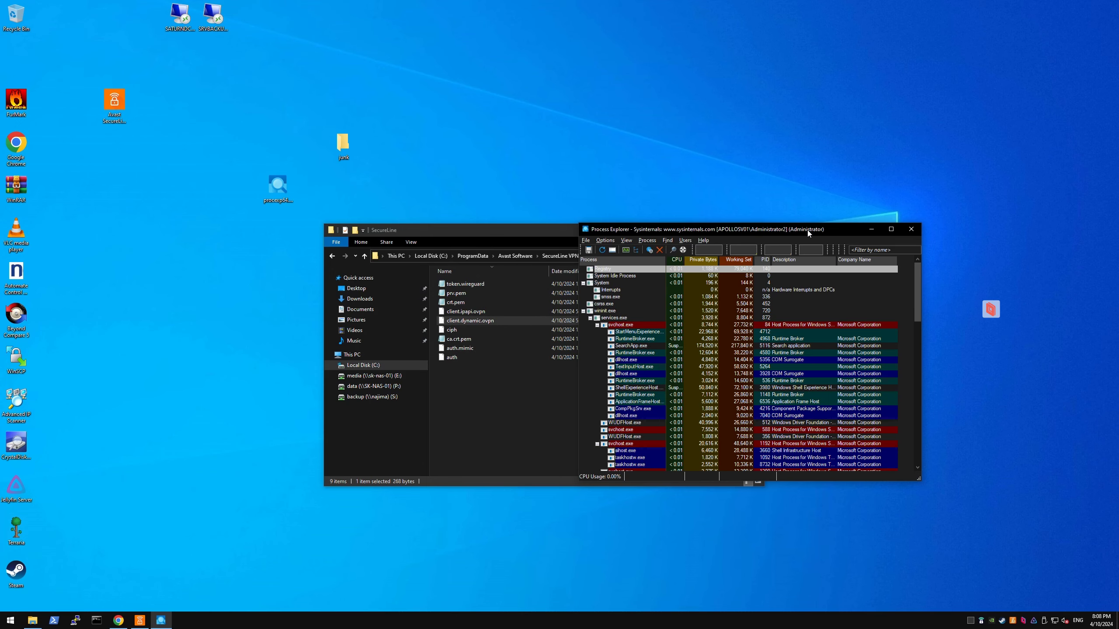
double_click(809, 233)
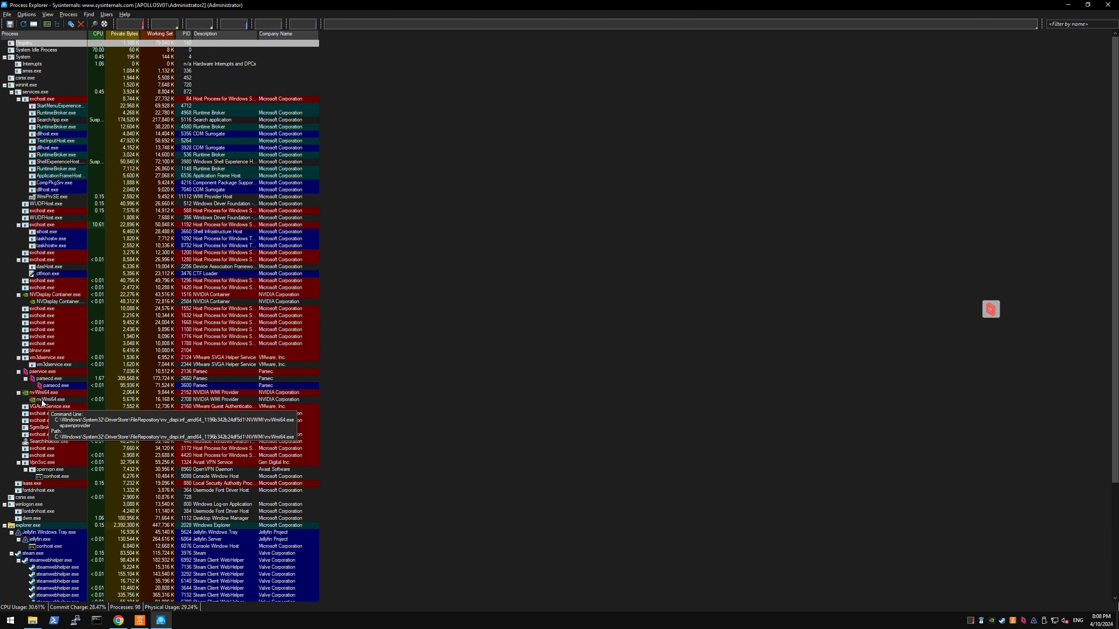
Copy the full command line from the properties of the openvpn.exe process and close the properties.
left_click(47, 469)
right_click(47, 470)
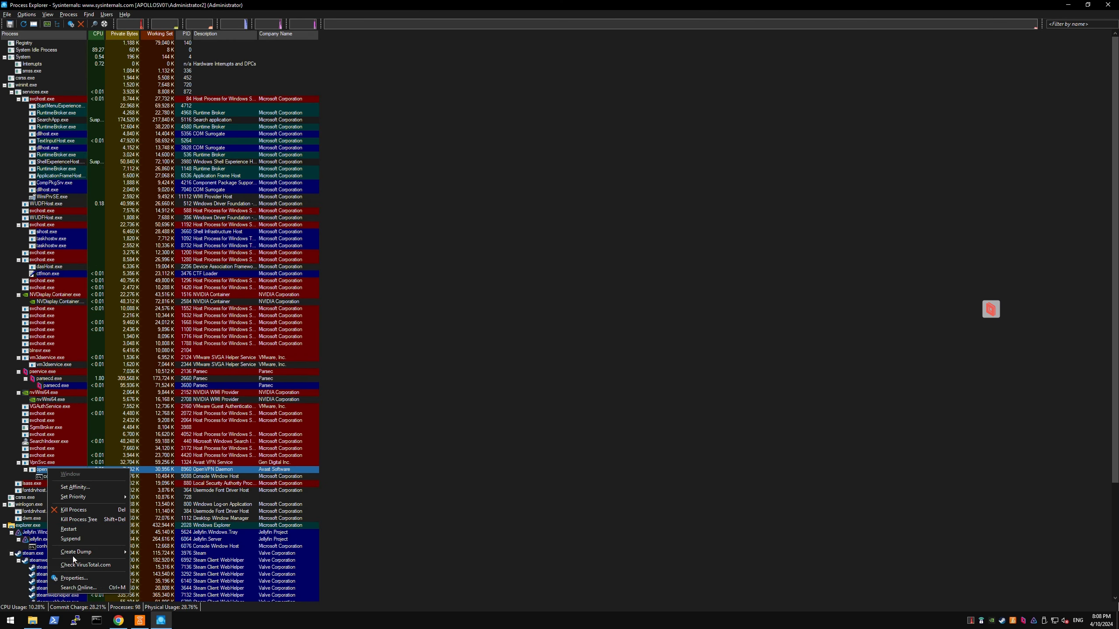
left_click(82, 577)
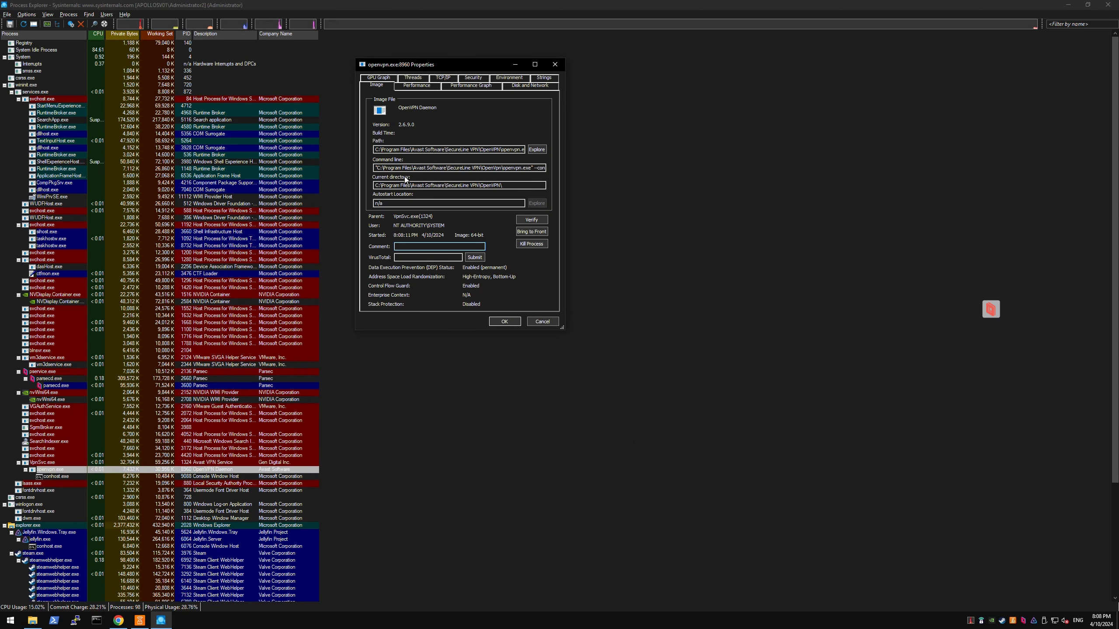
left_click_drag(404, 168, 370, 174)
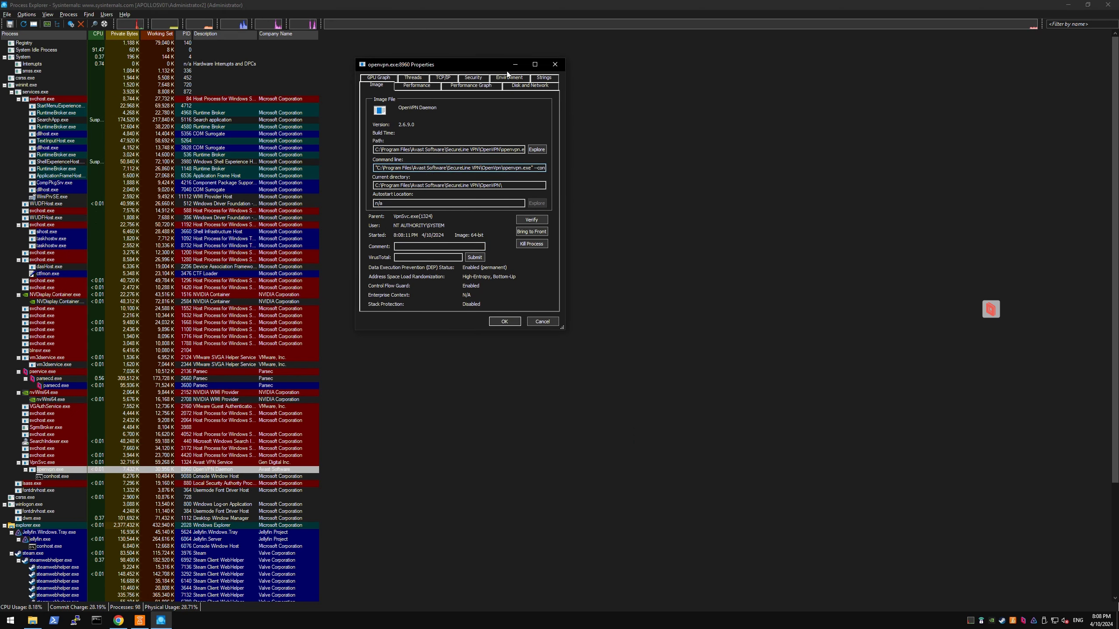
left_click(555, 64)
Open Notepad and paste the copied openvpn.exe command line into the blank document.
left_click(10, 621)
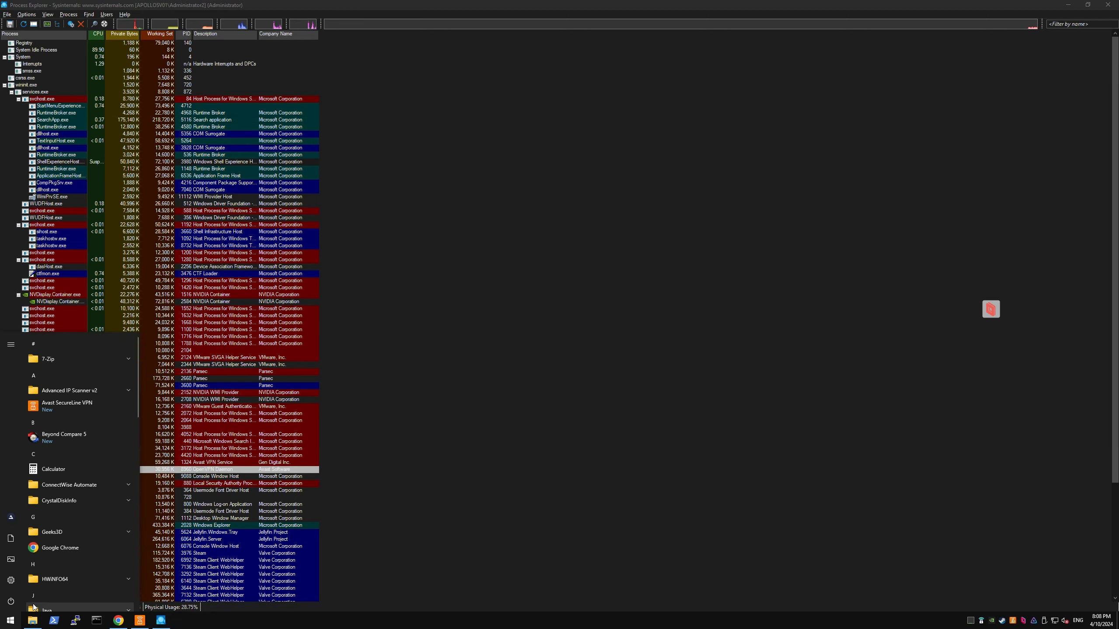
type("notepad")
key("Return")
left_click(395, 427)
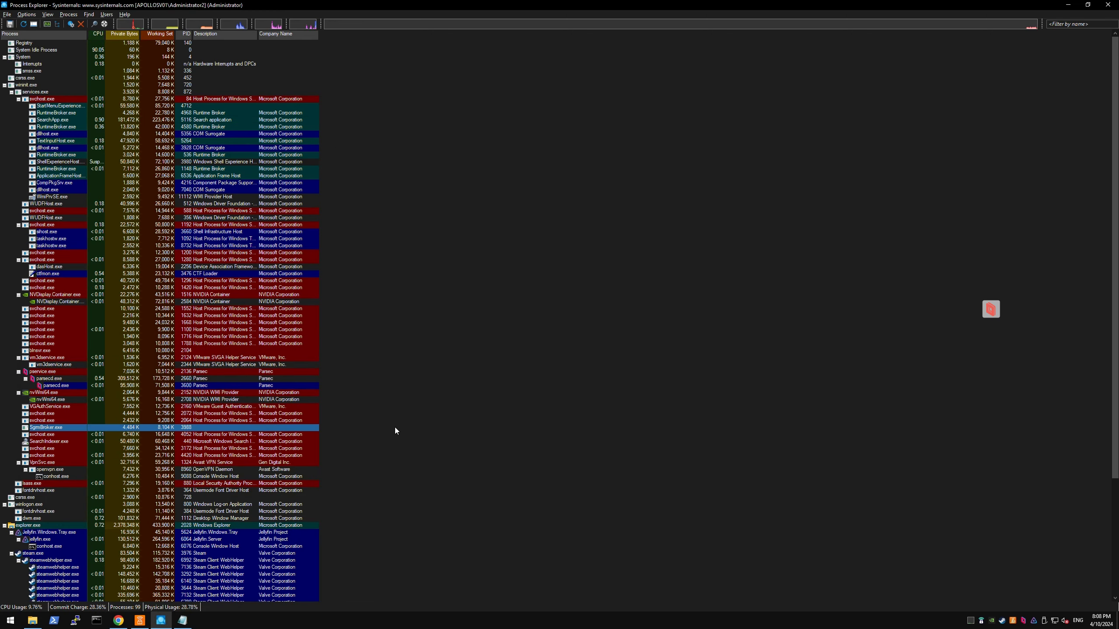
key("alt+Tab")
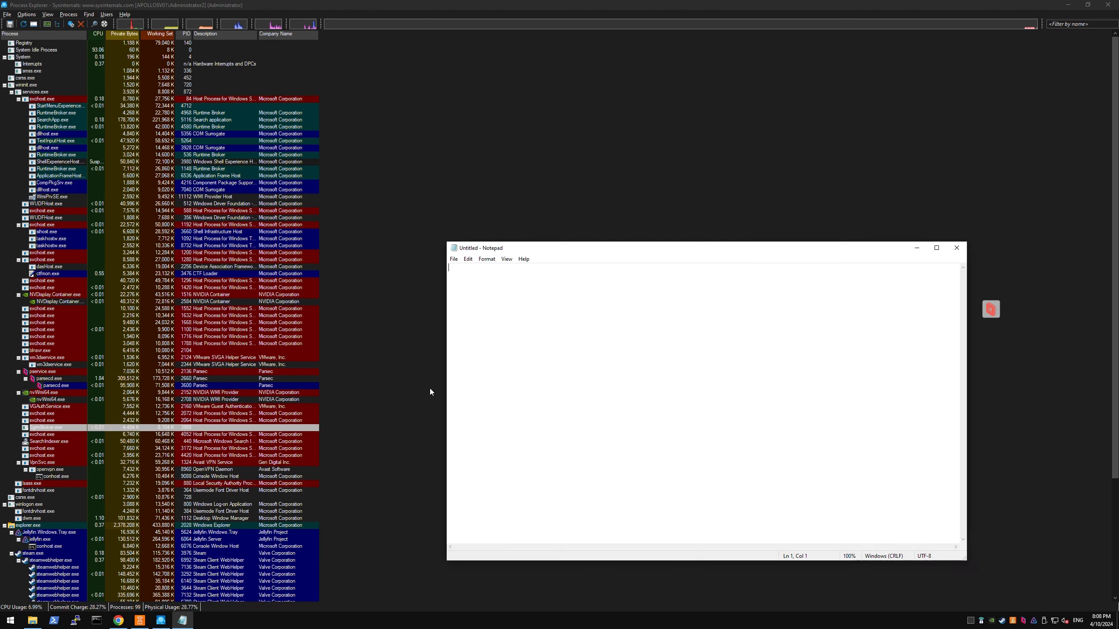
right_click(488, 364)
left_click(508, 401)
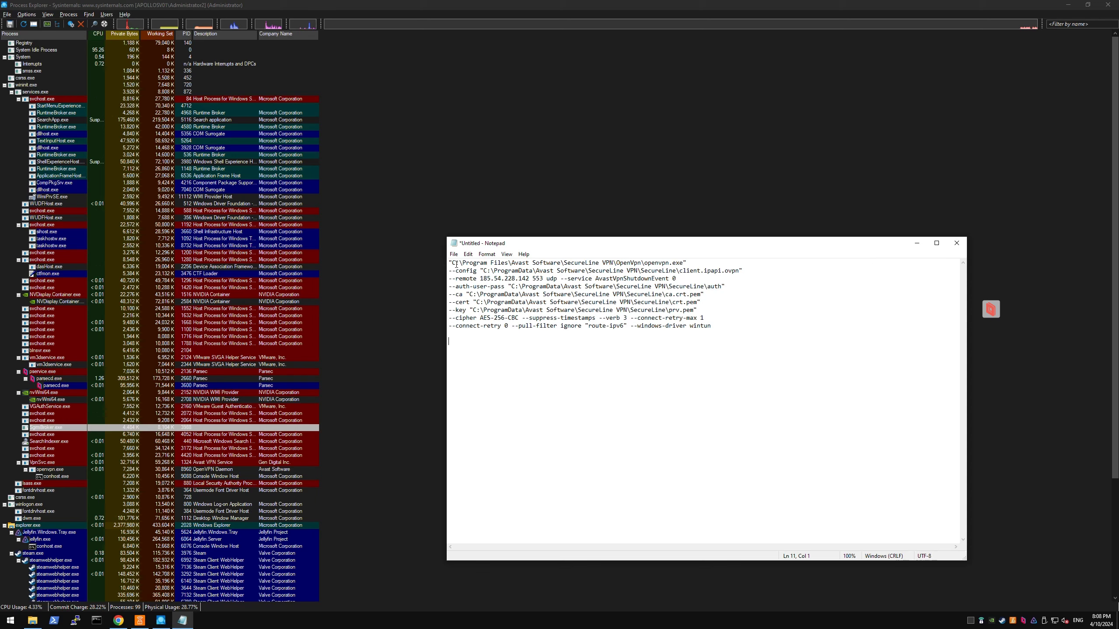
Examine the pasted command's executable, config, remote, auth-user-pass, ca, cert, key and remaining options.
left_click(457, 279)
left_click(451, 333)
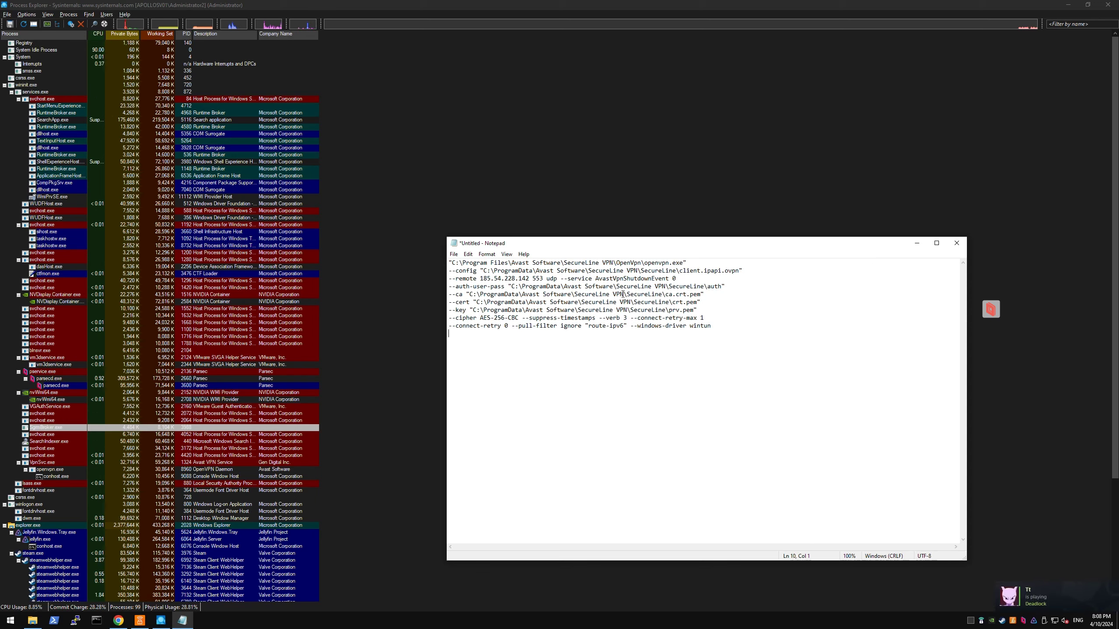
left_click_drag(690, 263, 457, 264)
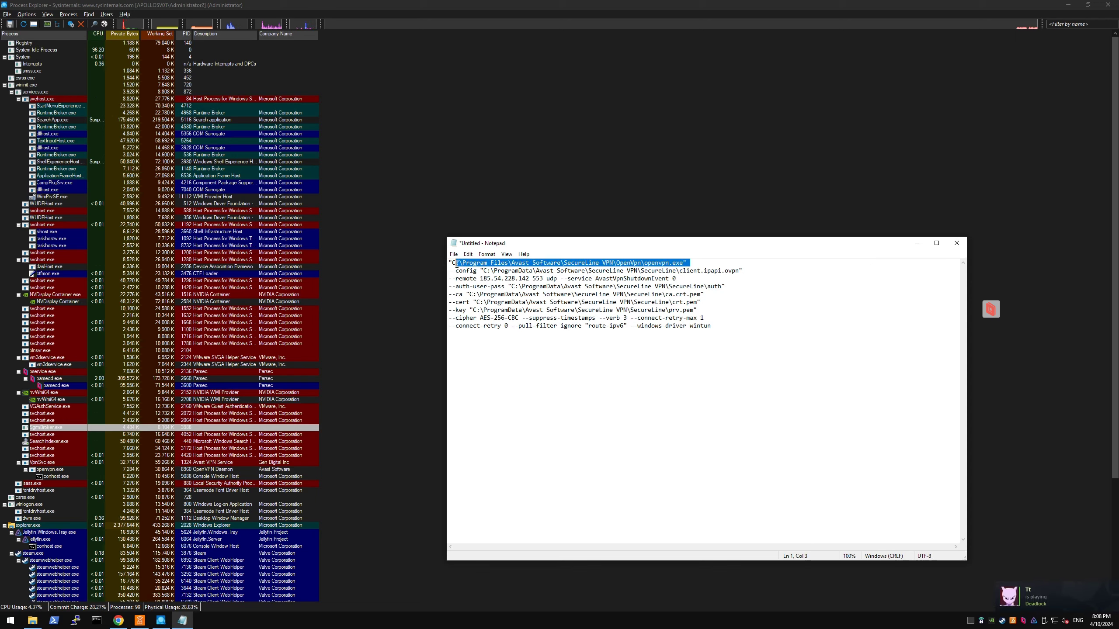
double_click(668, 263)
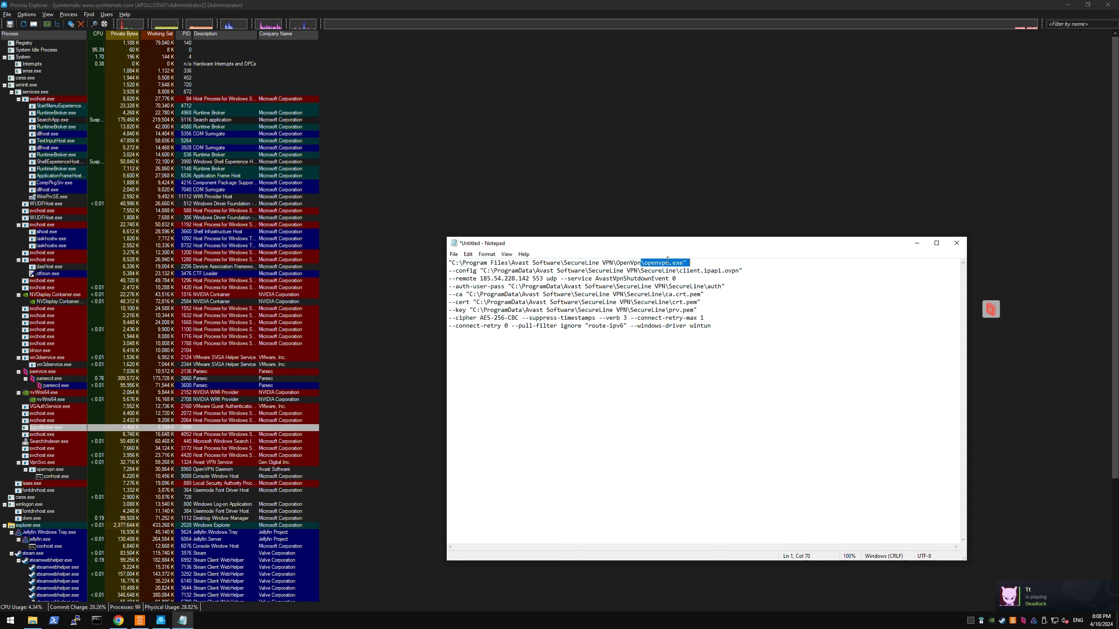
left_click_drag(453, 271, 712, 268)
double_click(725, 270)
left_click(725, 271)
double_click(725, 270)
left_click(724, 270)
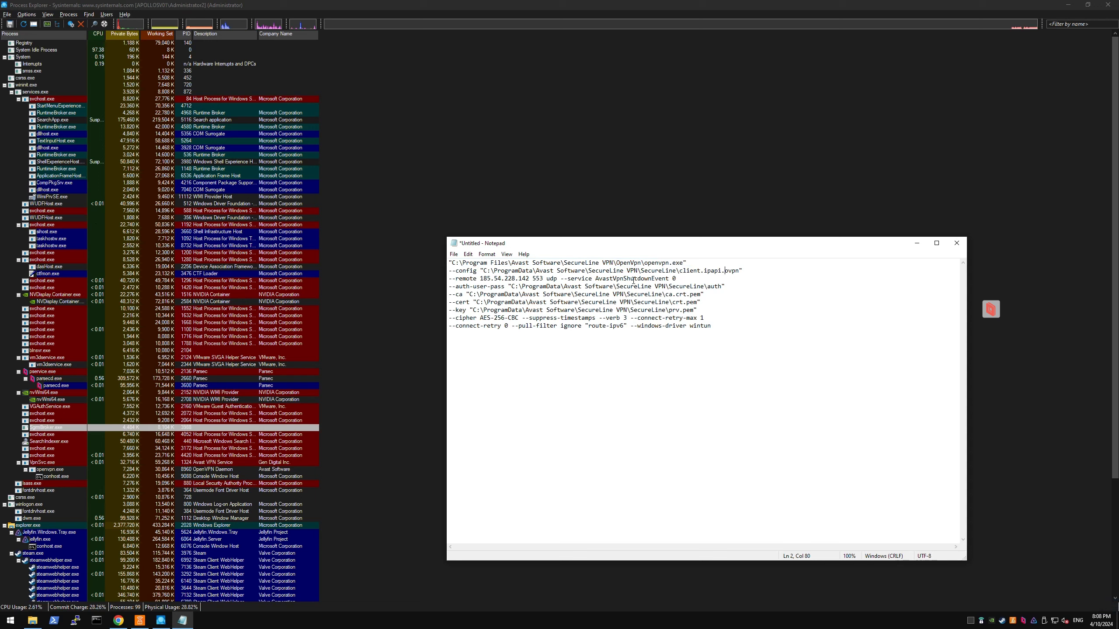
left_click_drag(455, 279, 549, 279)
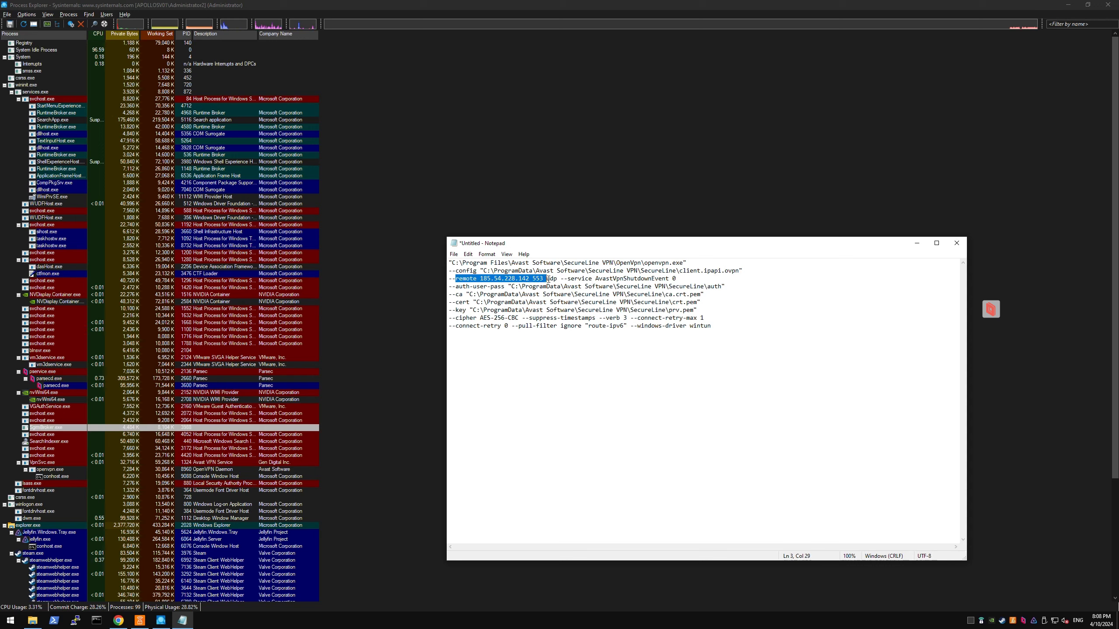
left_click_drag(453, 286, 558, 287)
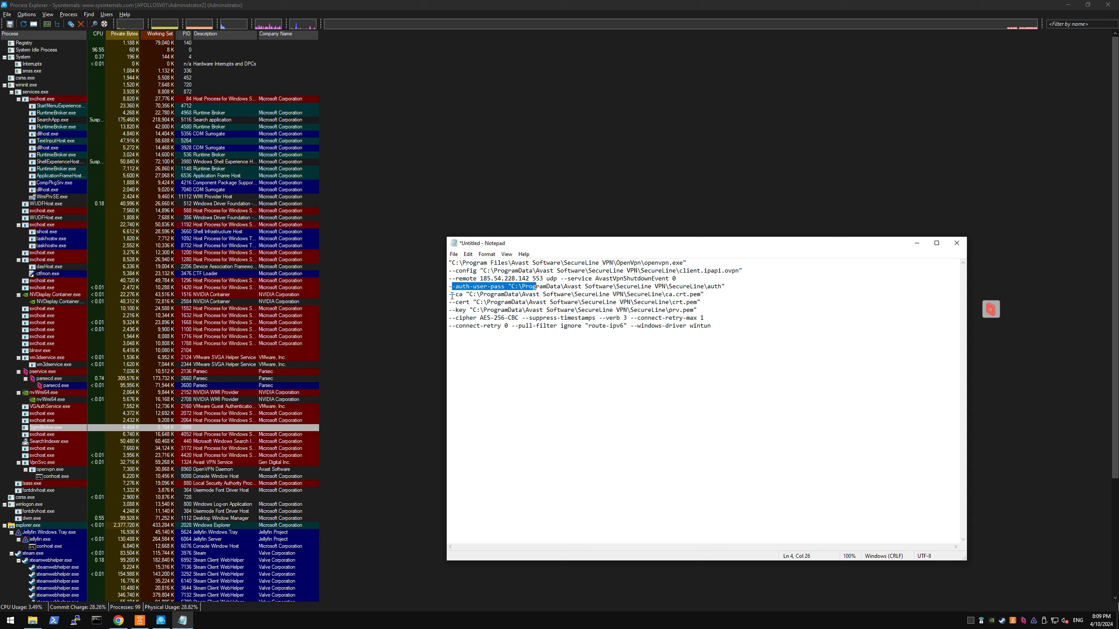
left_click_drag(452, 295, 662, 326)
left_click(454, 310)
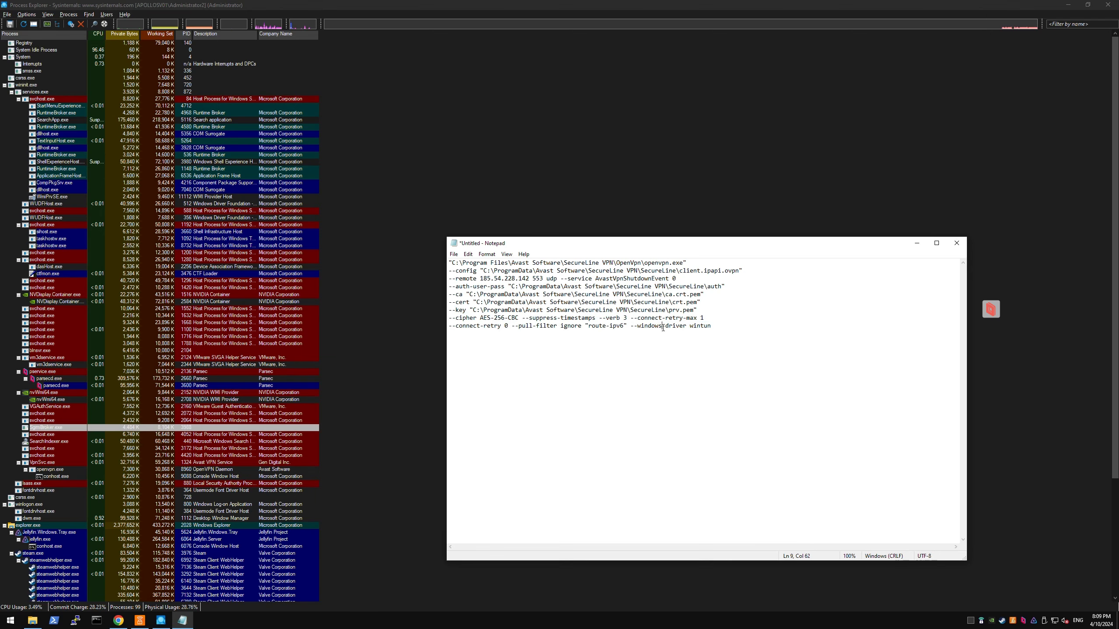
left_click(662, 326)
Close Process Explorer and reposition the Notepad window with the pasted command on the desktop.
left_click_drag(520, 249, 505, 242)
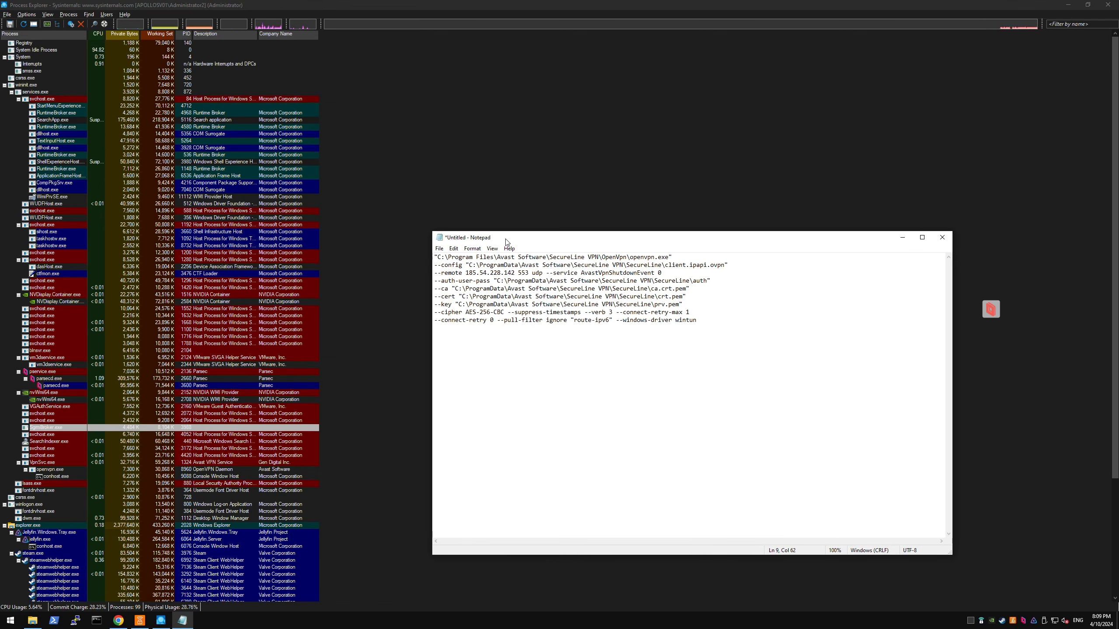
double_click(993, 5)
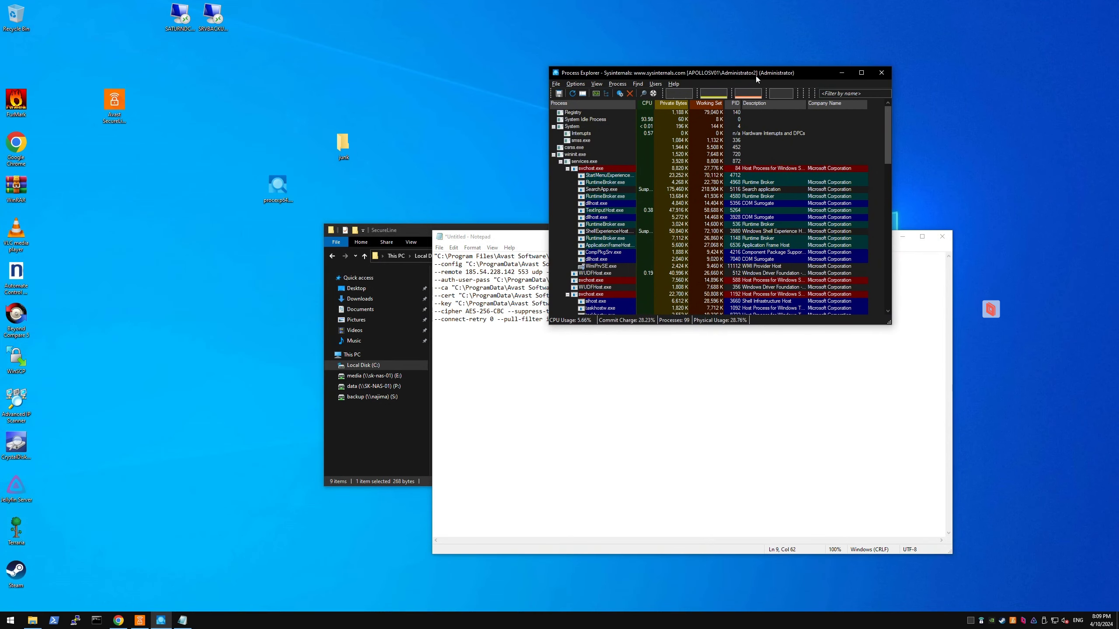
left_click(880, 70)
left_click_drag(506, 242, 468, 226)
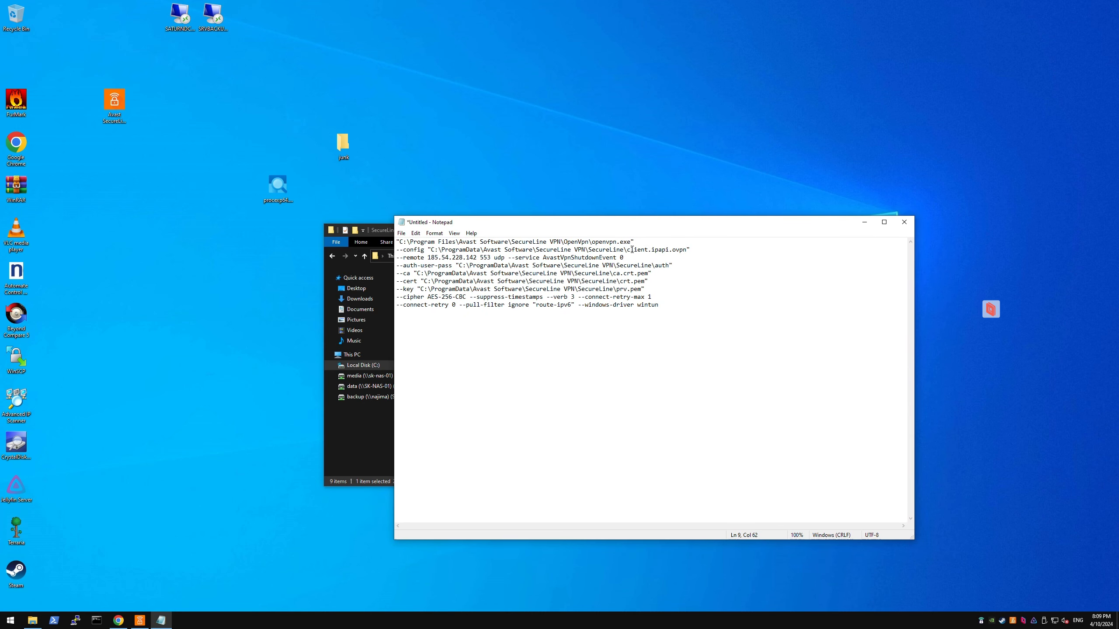
Open client.ipapi.ovpn from the SecureLine folder in Notepad without making Notepad the default app for .ovpn files.
left_click(675, 250)
left_click_drag(440, 250, 475, 250)
left_click_drag(389, 229, 211, 216)
left_click(438, 379)
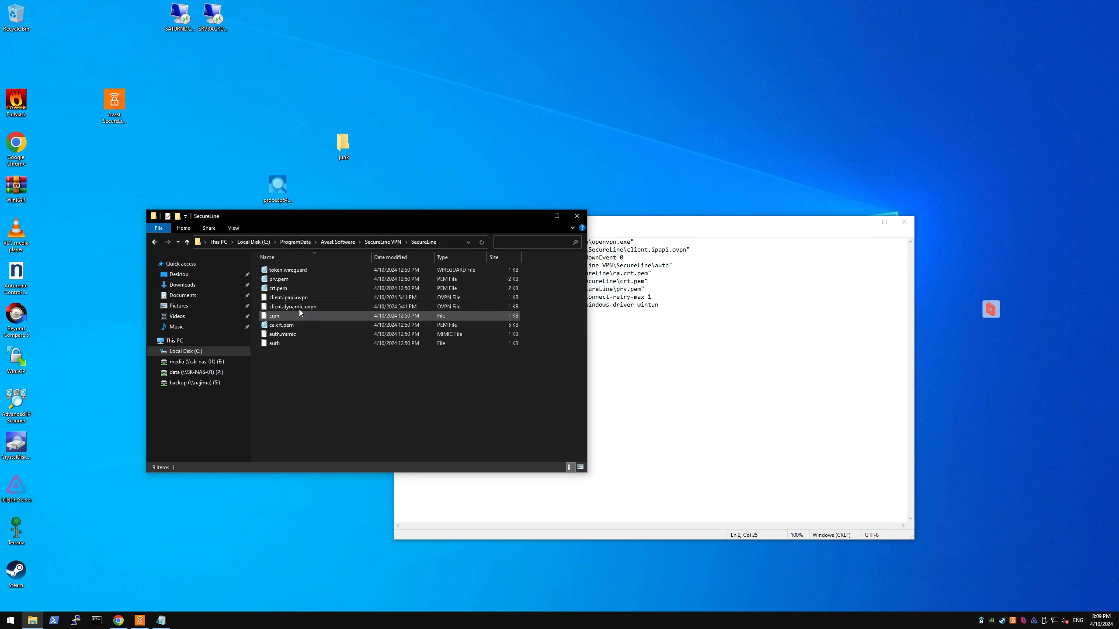
double_click(316, 299)
left_click(488, 258)
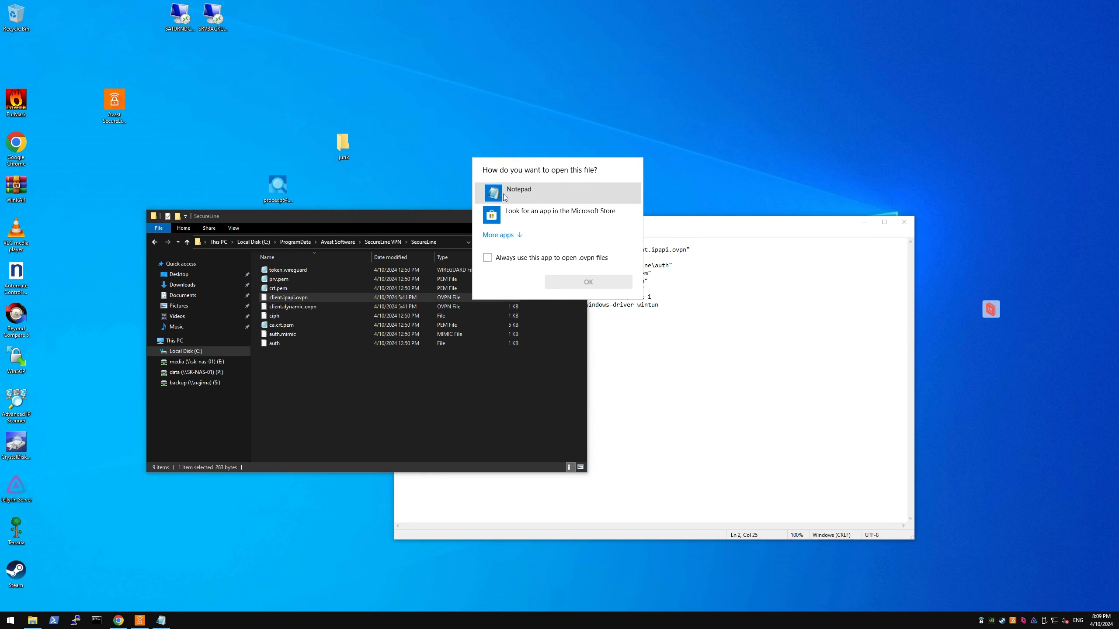
double_click(517, 190)
Copy the entire contents of client.ipapi.ovpn, close it, and paste the text below the command line in the untitled note.
key("ctrl+a")
right_click(464, 294)
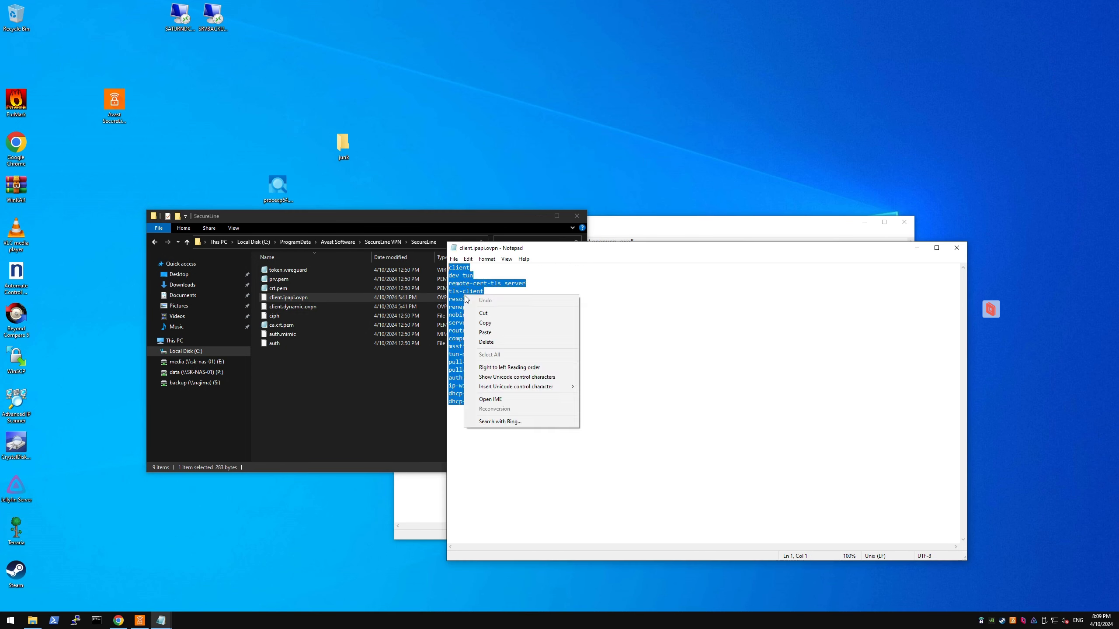
left_click(485, 325)
left_click(957, 247)
left_click(728, 398)
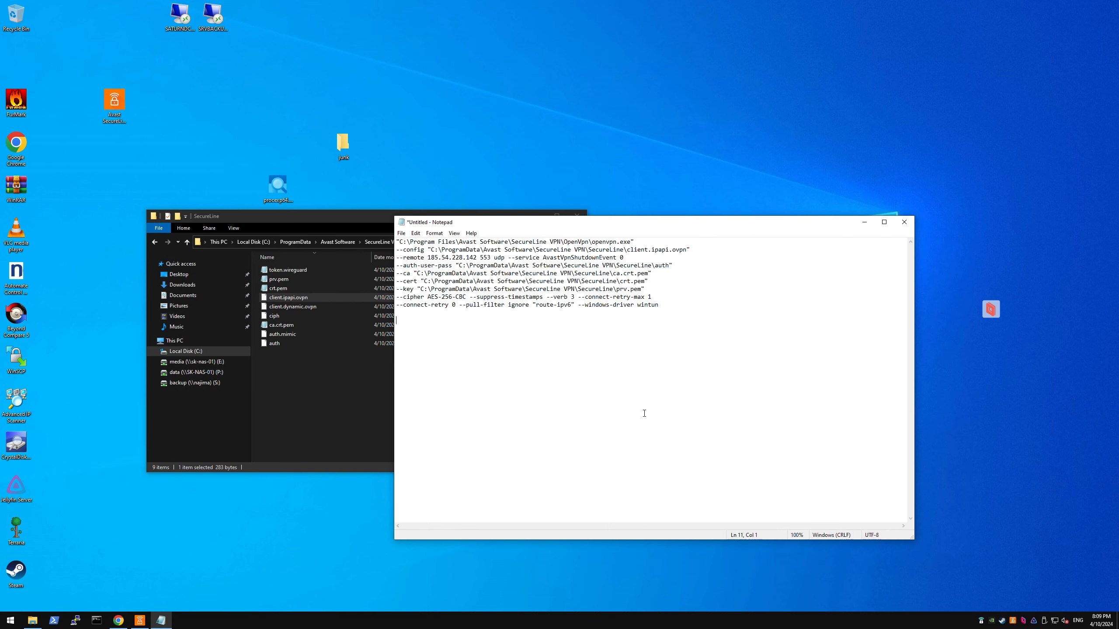
key("ctrl+v")
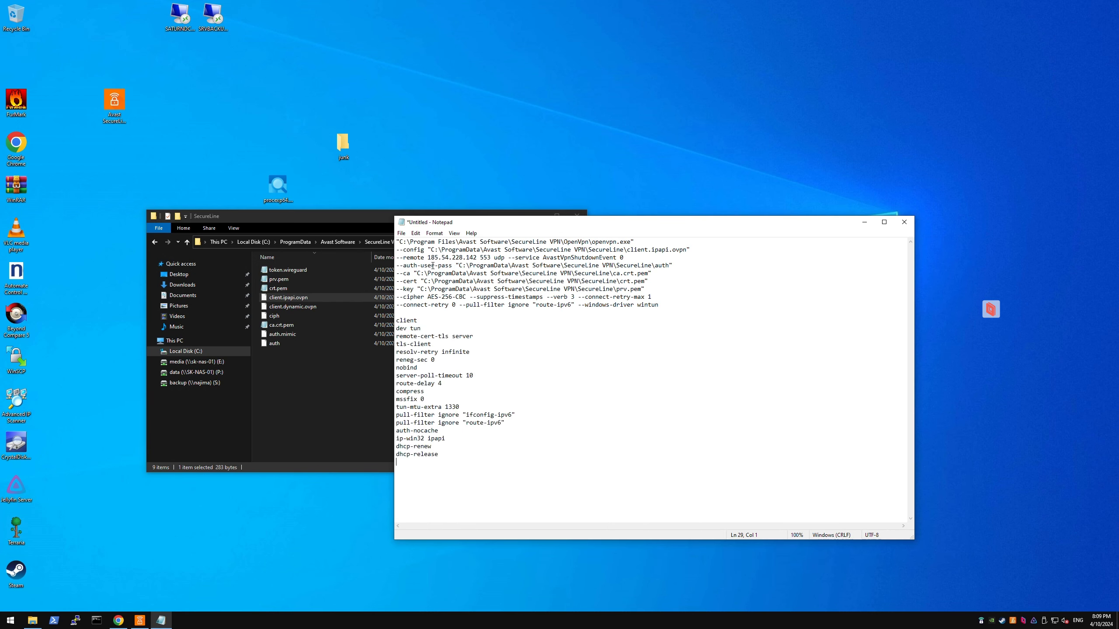
Examine the command's remote server address and port, then switch to the OPNsense dashboard in Chrome.
left_click_drag(407, 257, 623, 259)
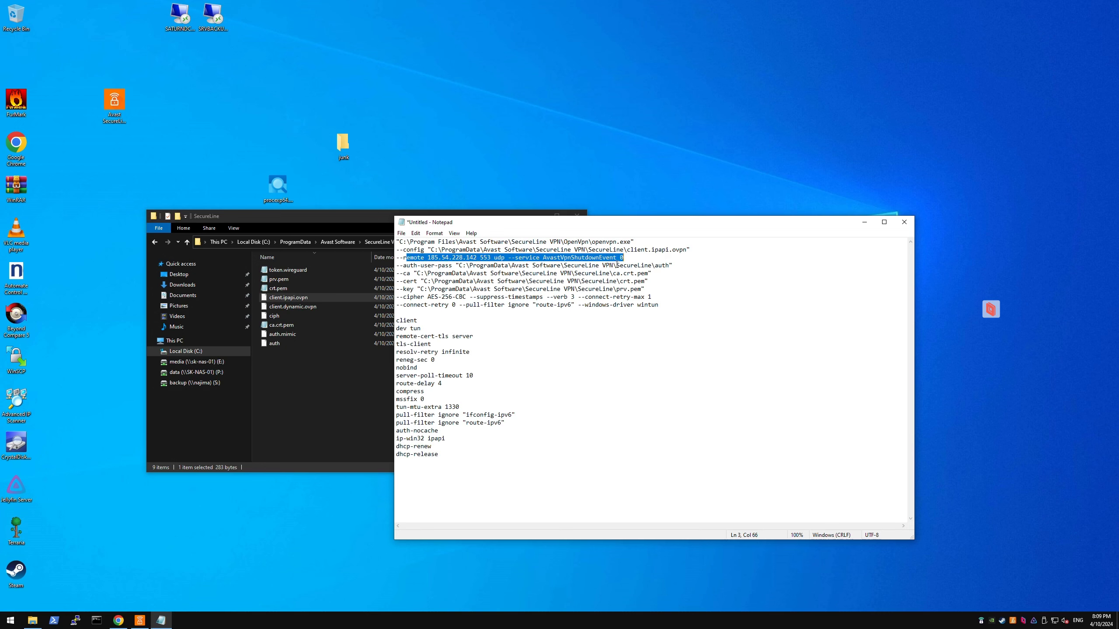
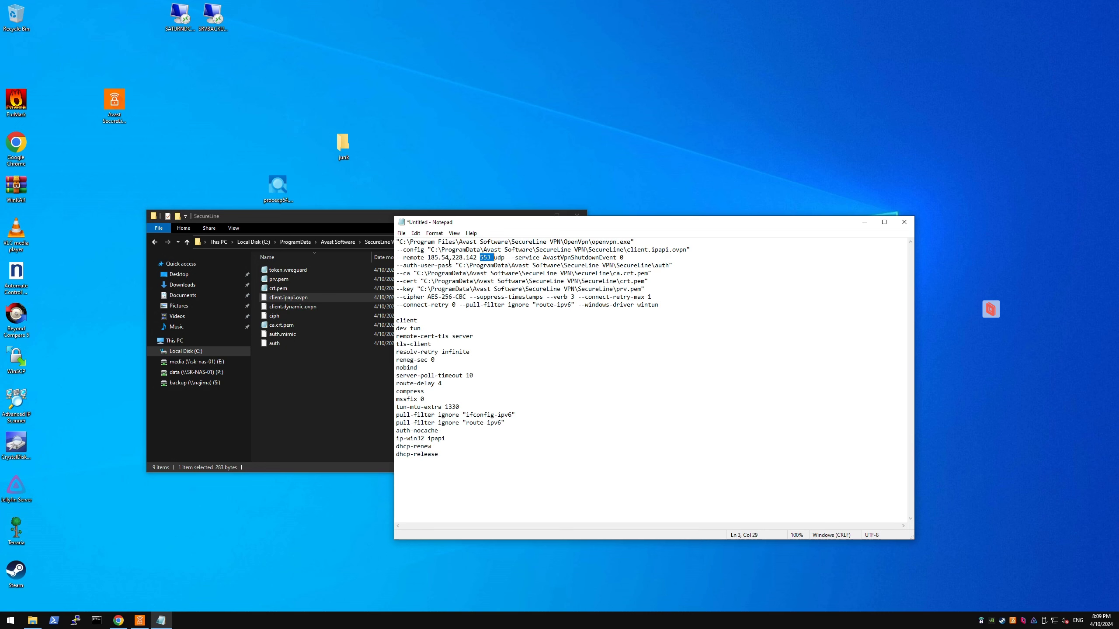
left_click(118, 620)
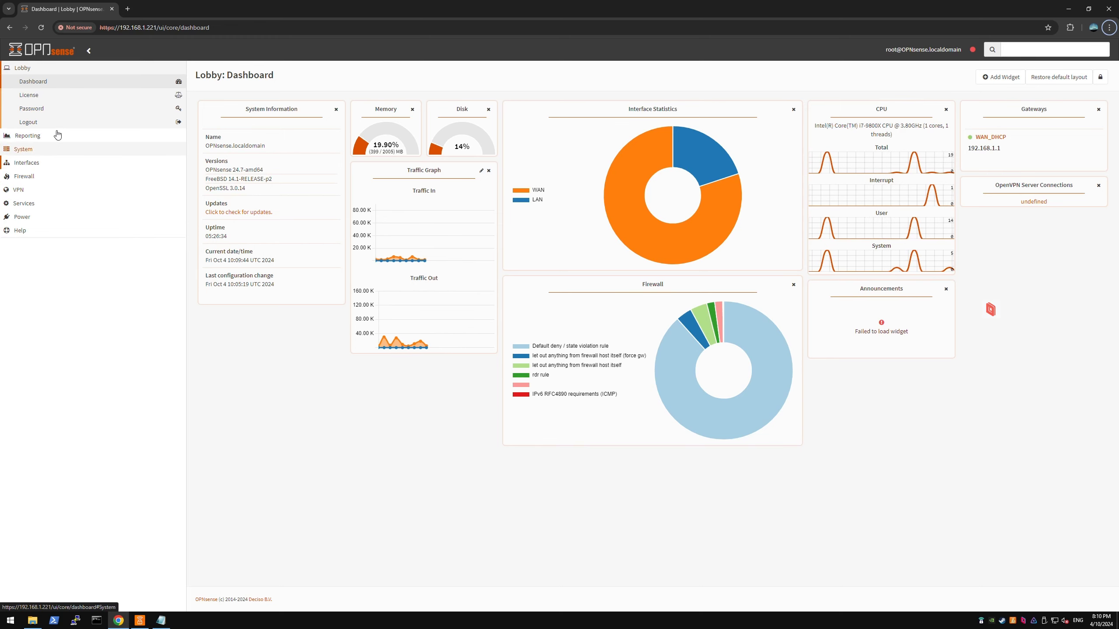
Add a new entry under the system's trusted authorities using the method Import an existing Certificate Authority.
left_click(32, 150)
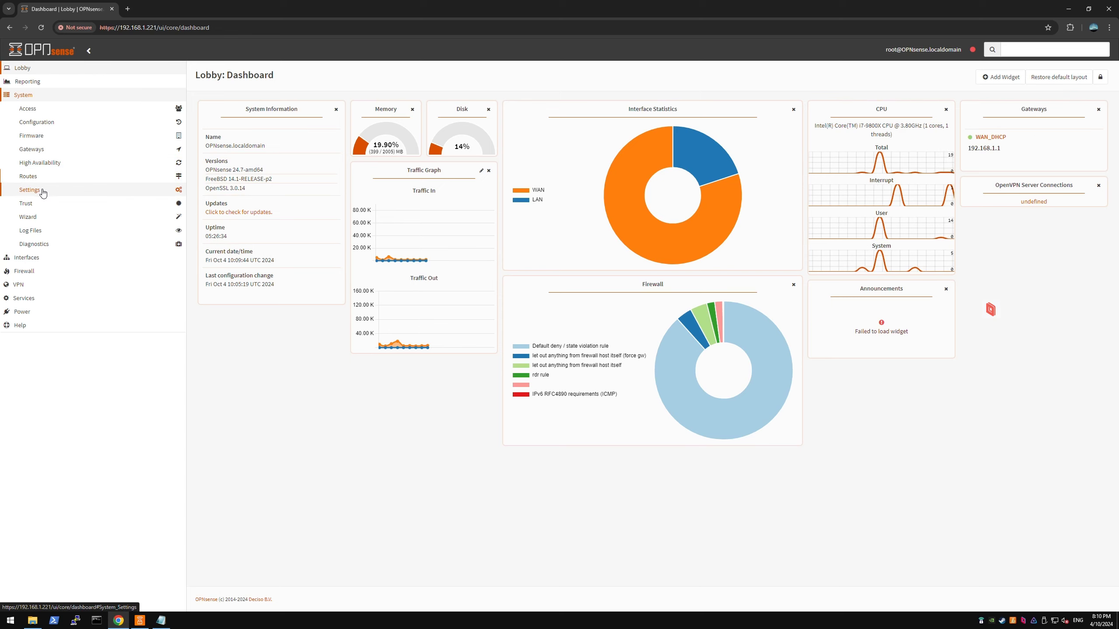
left_click(26, 204)
left_click(56, 220)
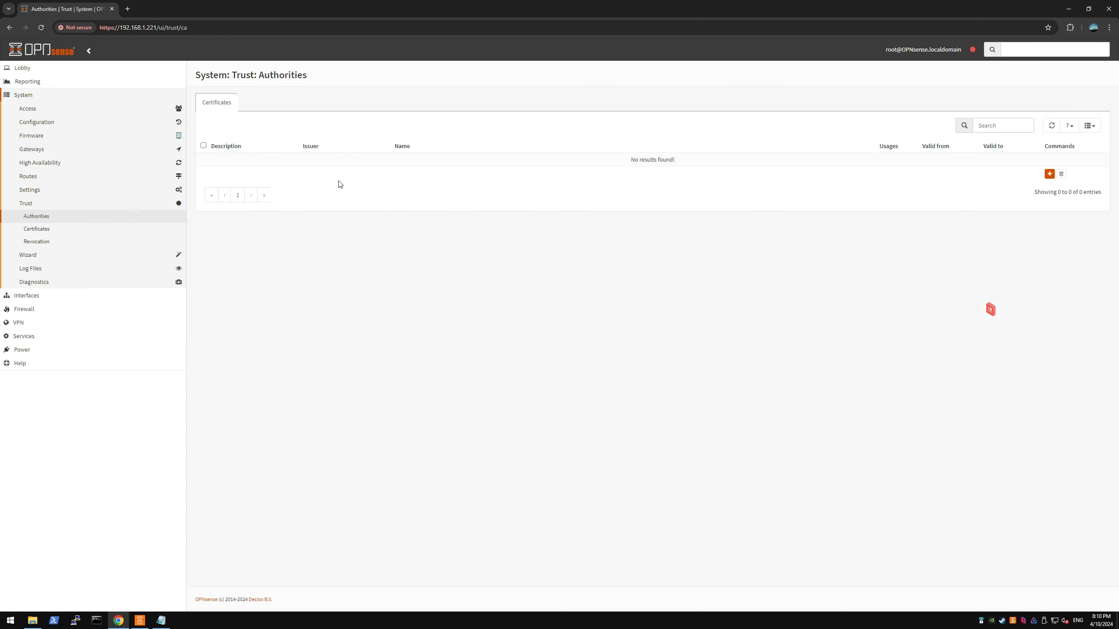
left_click(1050, 174)
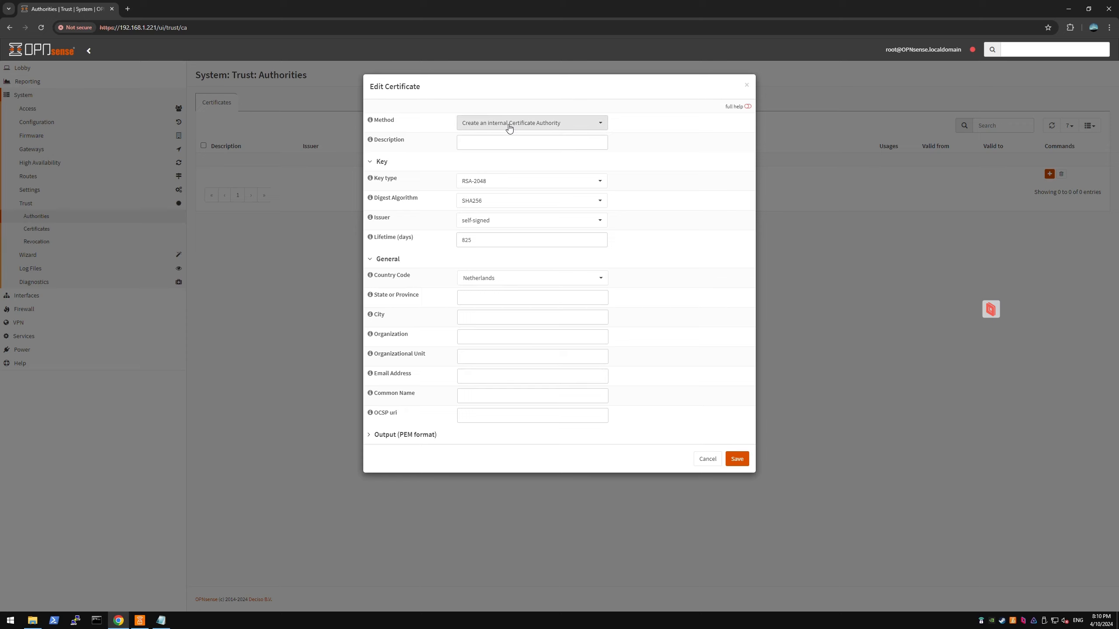
left_click(509, 128)
left_click(500, 163)
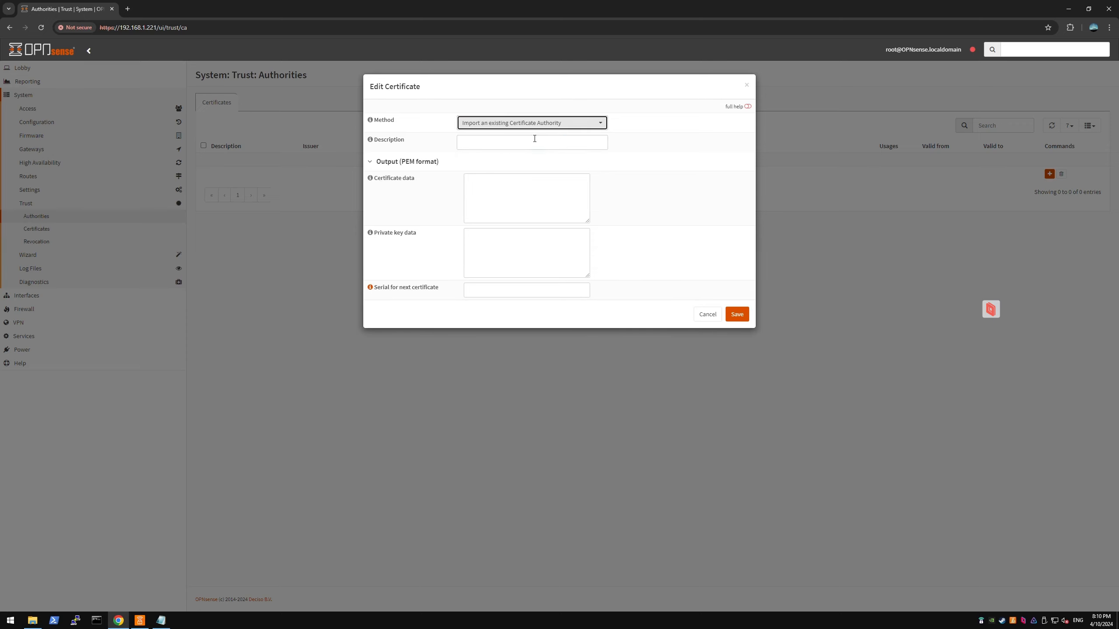
Give the certificate authority the description "avast ca".
left_click(535, 139)
left_click(466, 194)
left_click(477, 141)
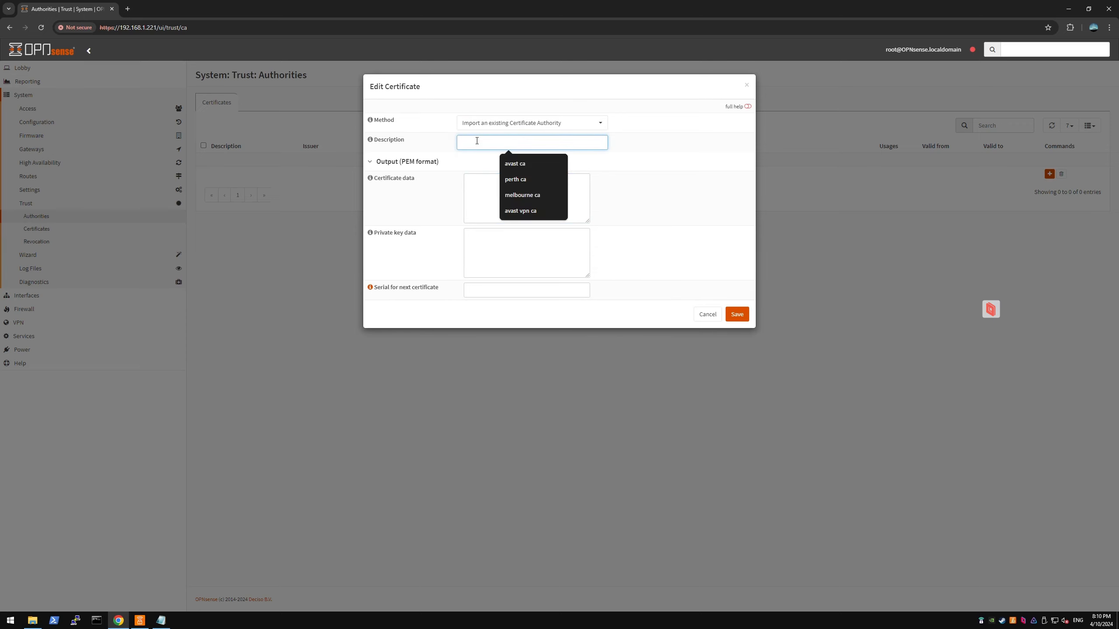
left_click(515, 163)
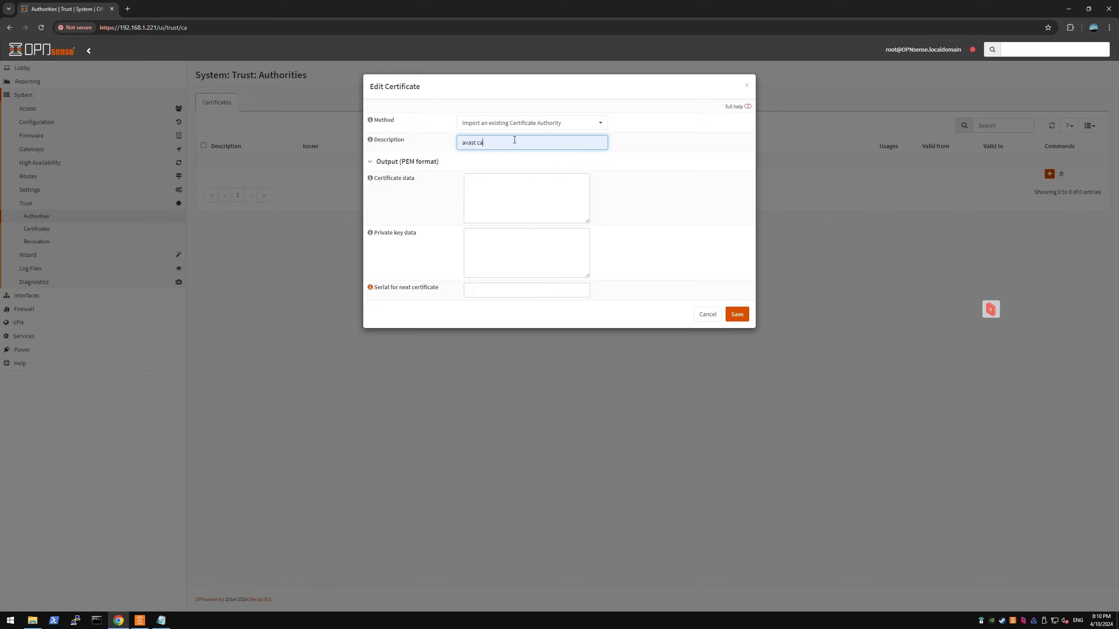
Copy the full contents of ca.crt.pem from the SecureLine folder into the authority's certificate data and save the entry.
left_click(524, 189)
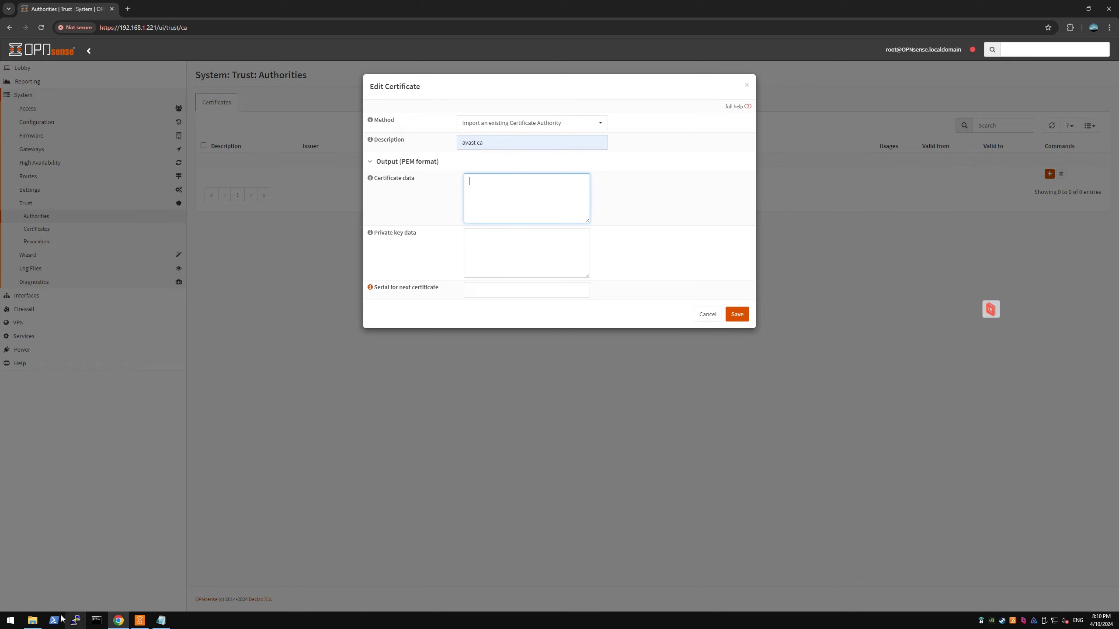
left_click(32, 621)
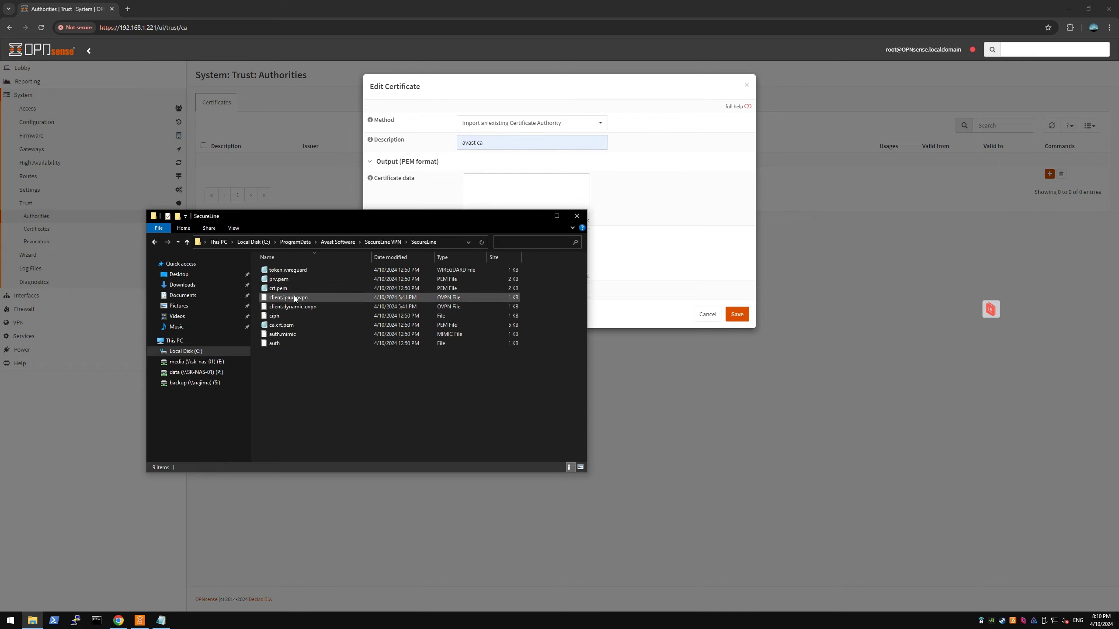
left_click(308, 327)
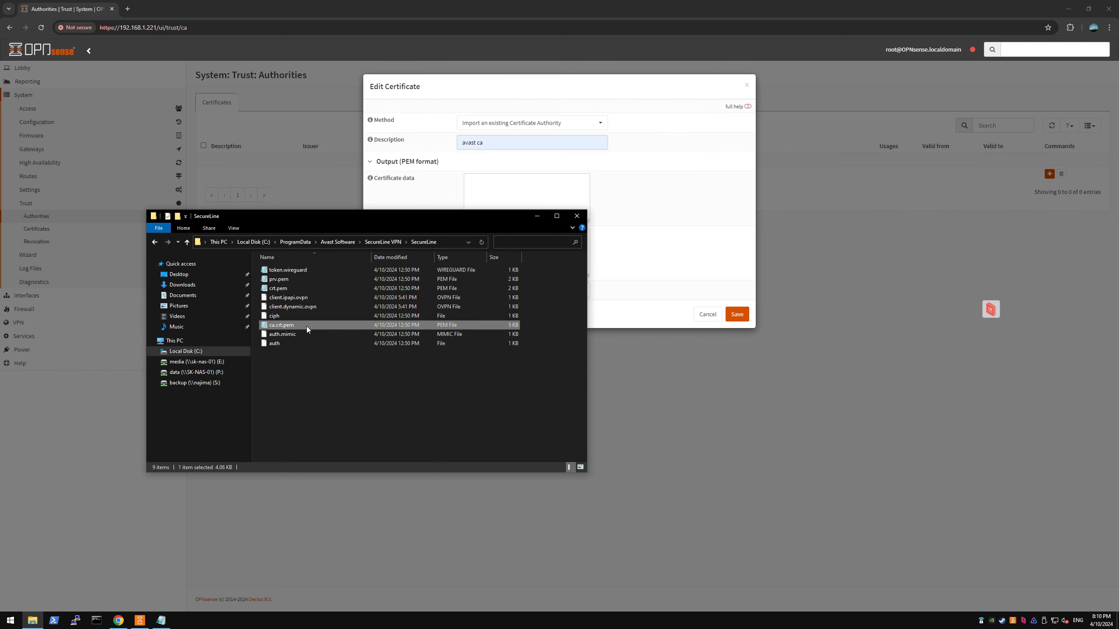
double_click(306, 326)
key("ctrl+a")
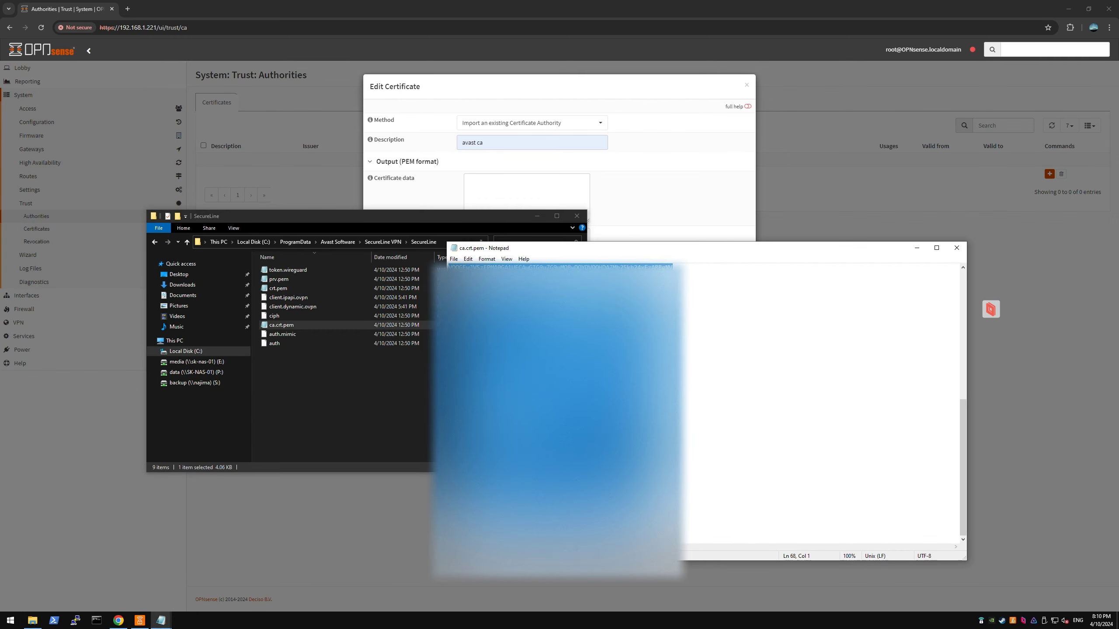
left_click(958, 249)
left_click(522, 207)
key("ctrl+v")
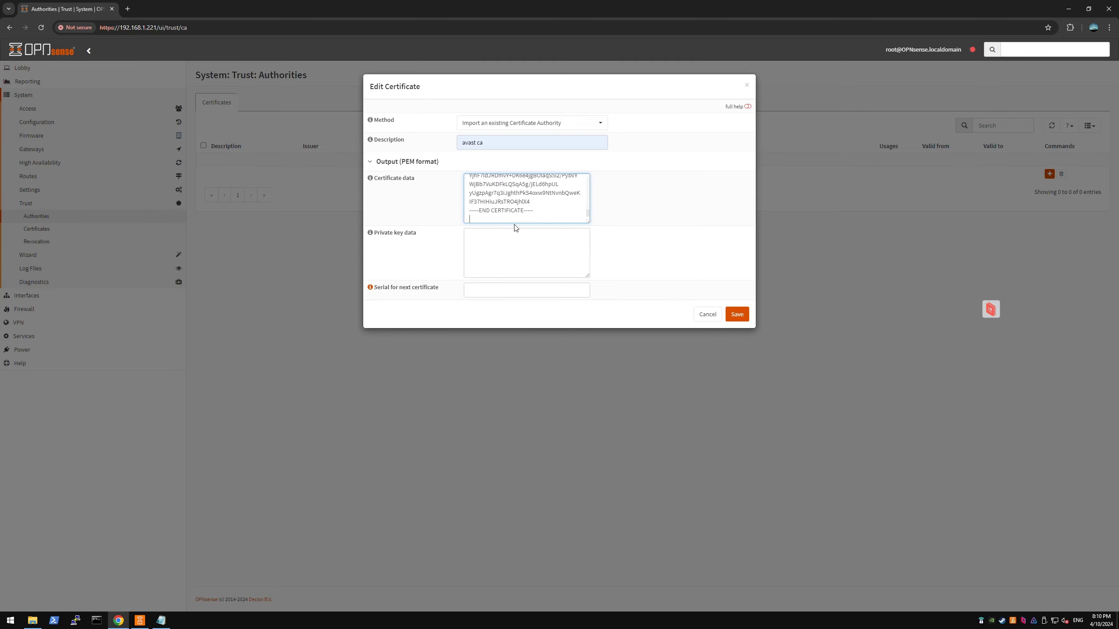
left_click(737, 314)
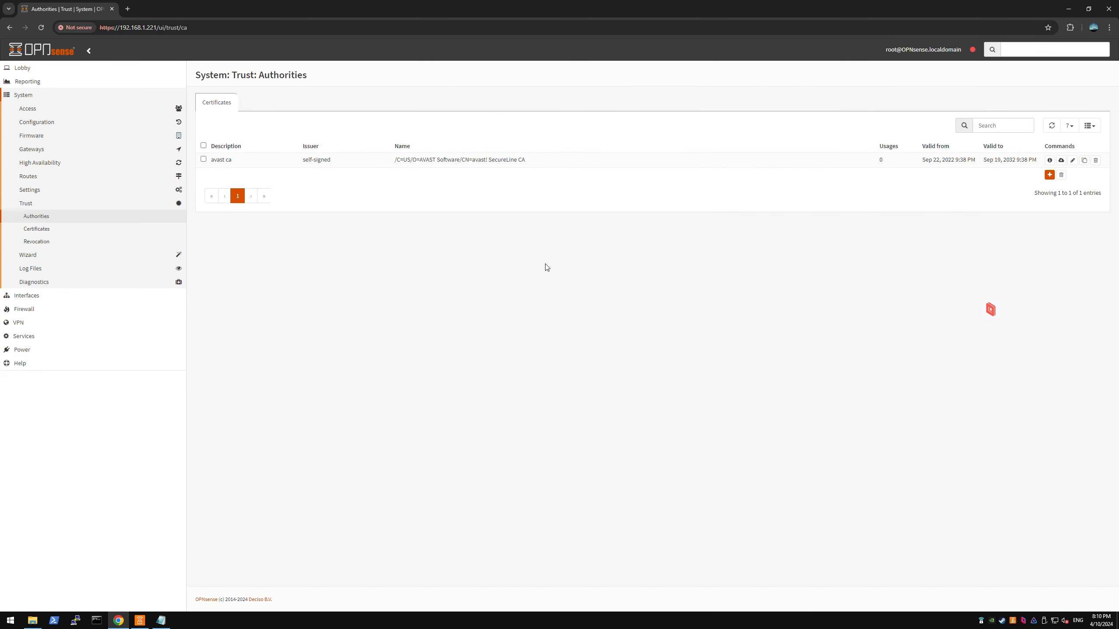
Look at the certificate revocation list, then examine the name of the imported avast ca authority.
left_click(40, 245)
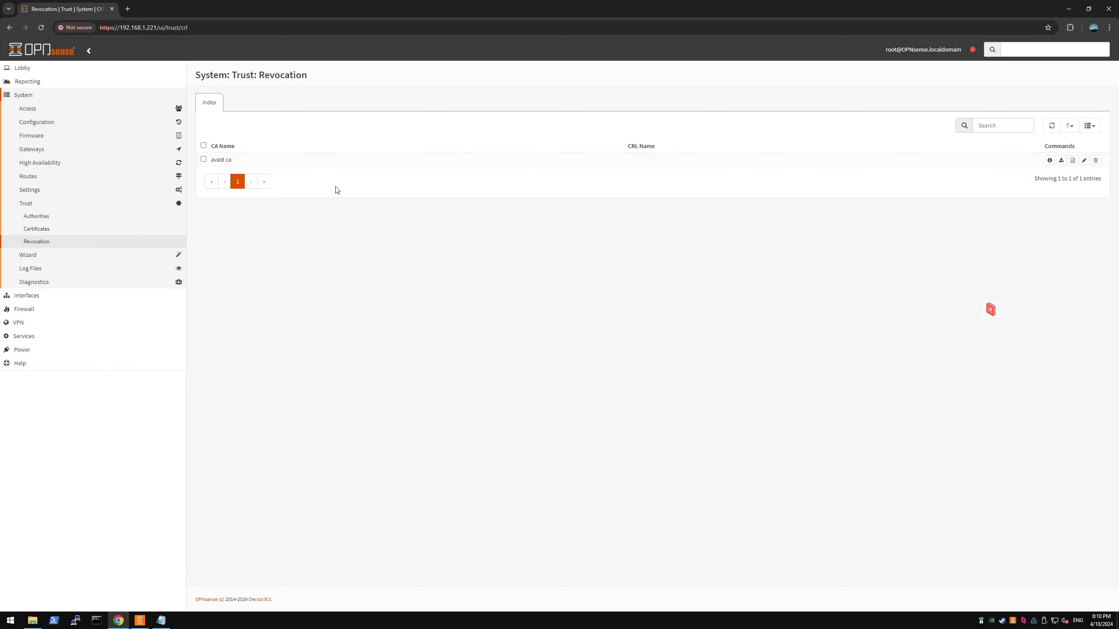
left_click(44, 223)
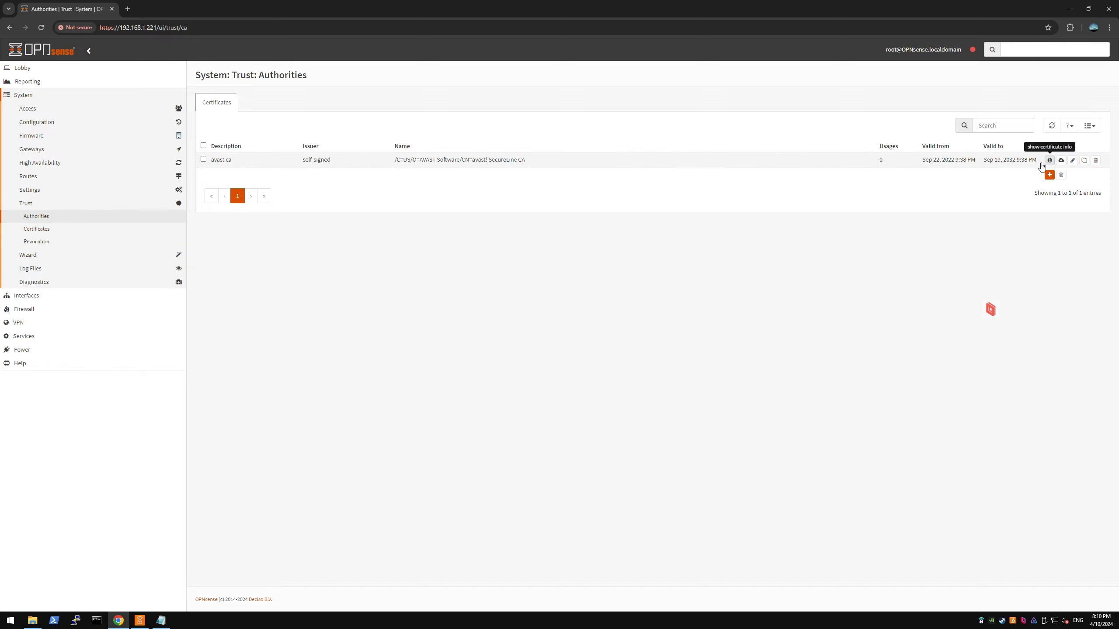
left_click_drag(547, 166, 393, 161)
left_click_drag(468, 161, 470, 162)
triple_click(470, 162)
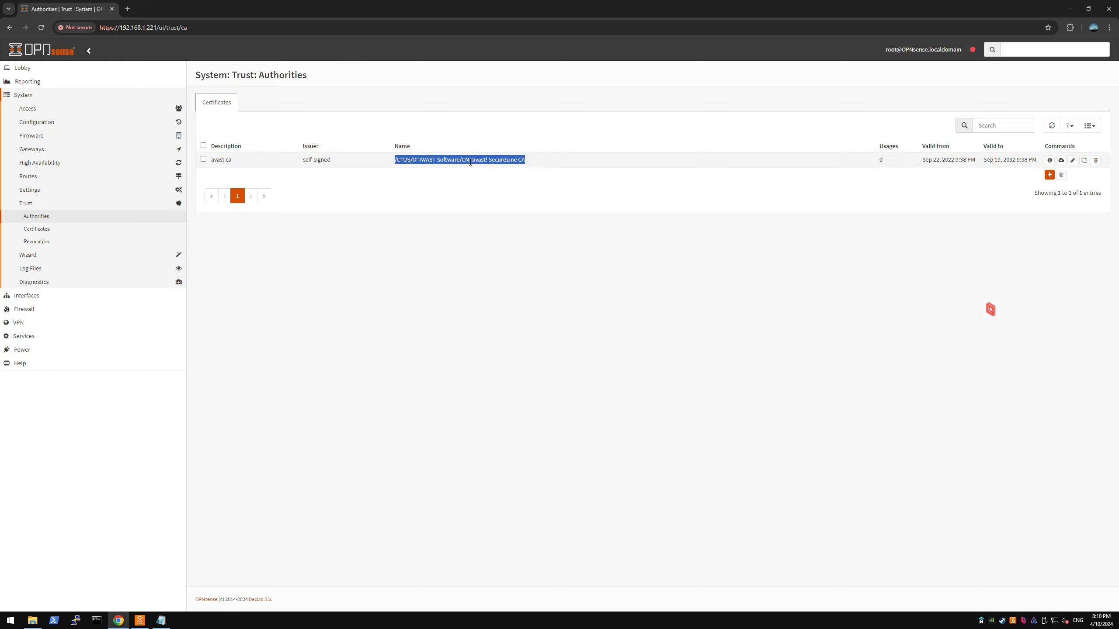
Add a new entry under the system's trust certificates using the method Import an existing Certificate.
left_click(59, 232)
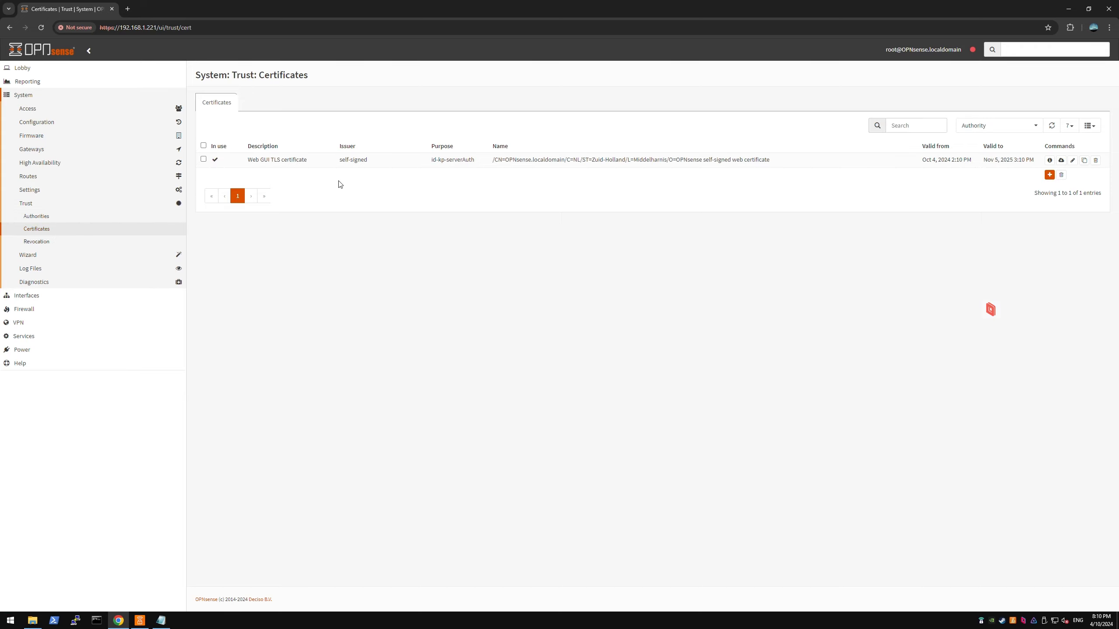
left_click(1049, 176)
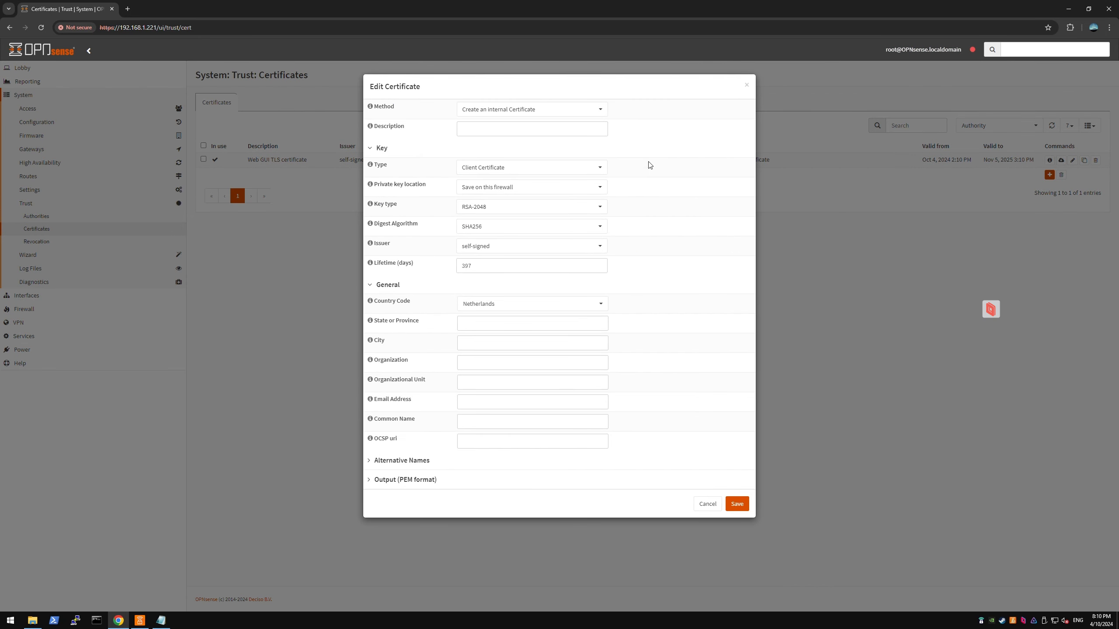
left_click(507, 110)
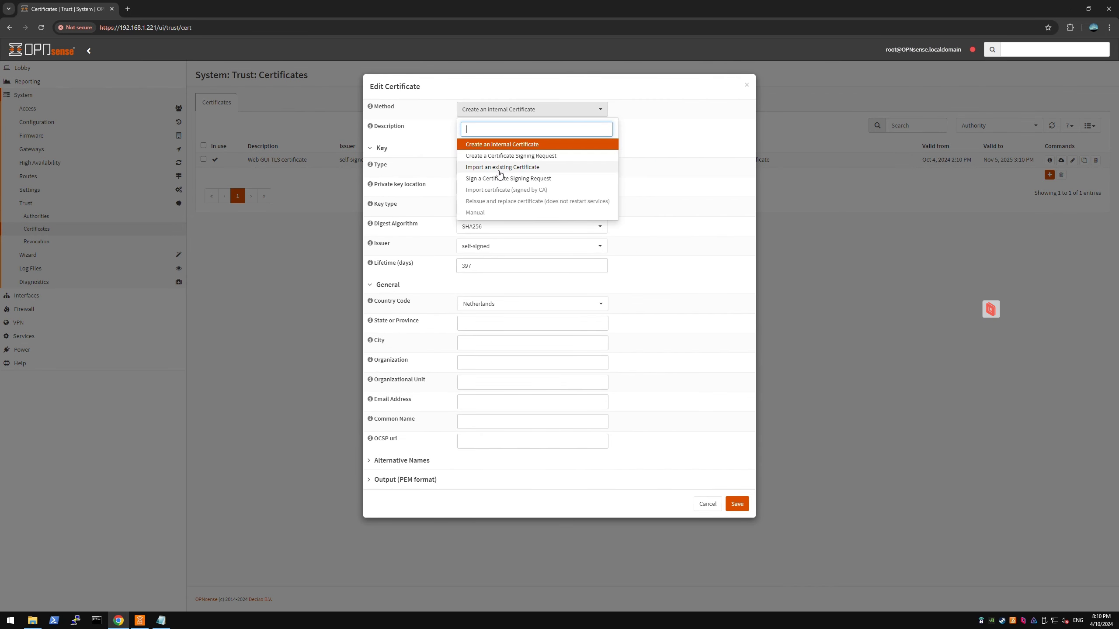
left_click(502, 167)
Check the note's --cert option for the certificate file, then copy all of crt.pem into the new entry's certificate data.
left_click(33, 621)
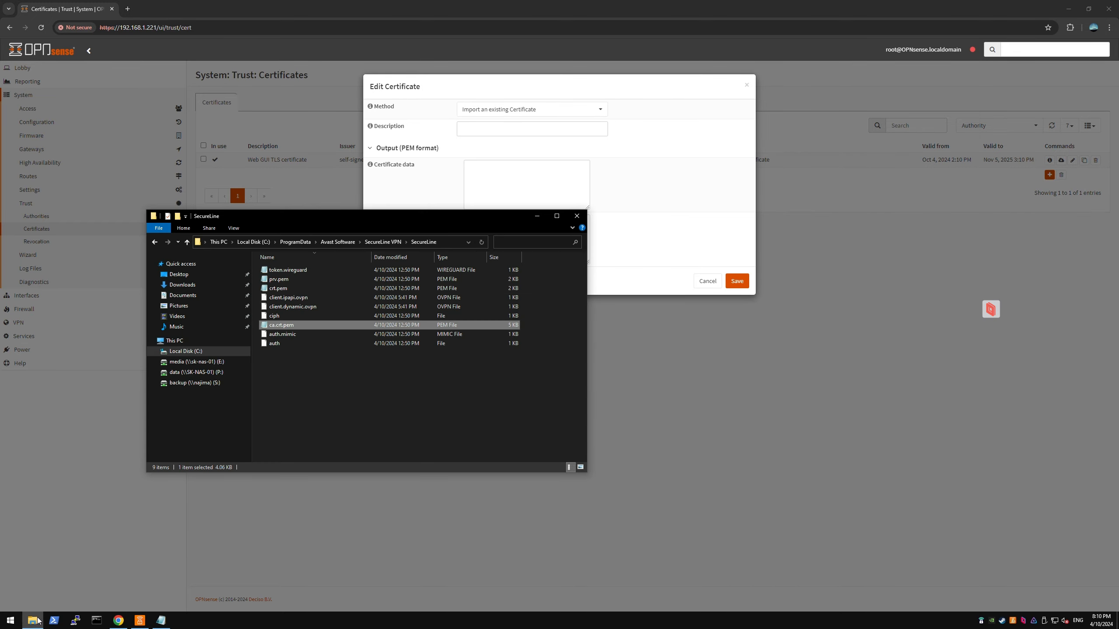
left_click(158, 621)
left_click(468, 304)
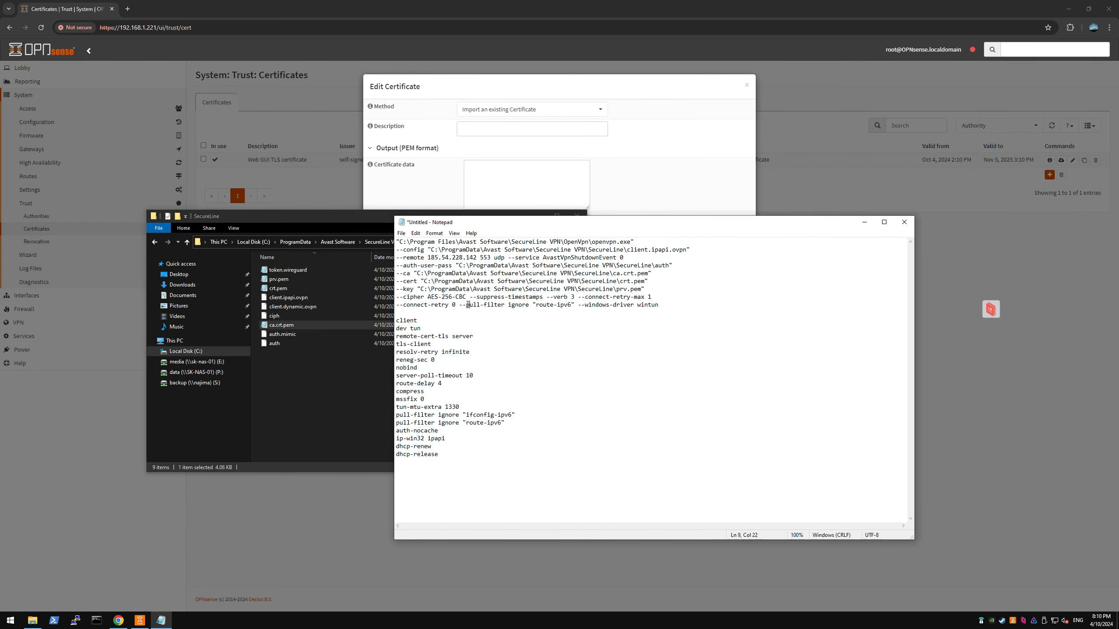
left_click(420, 281)
double_click(639, 283)
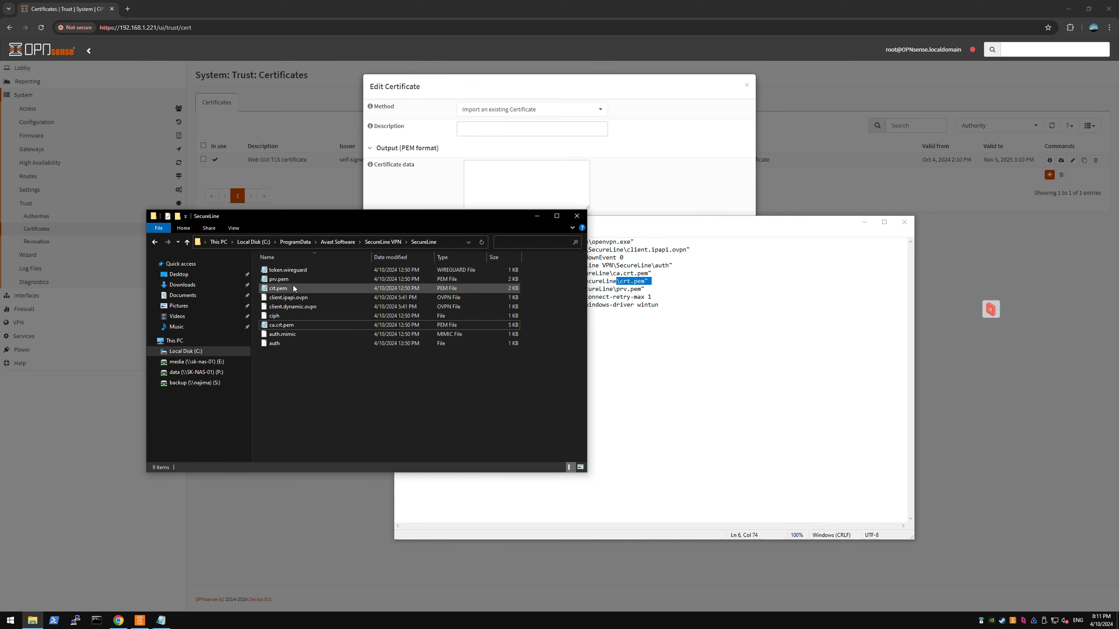
double_click(293, 286)
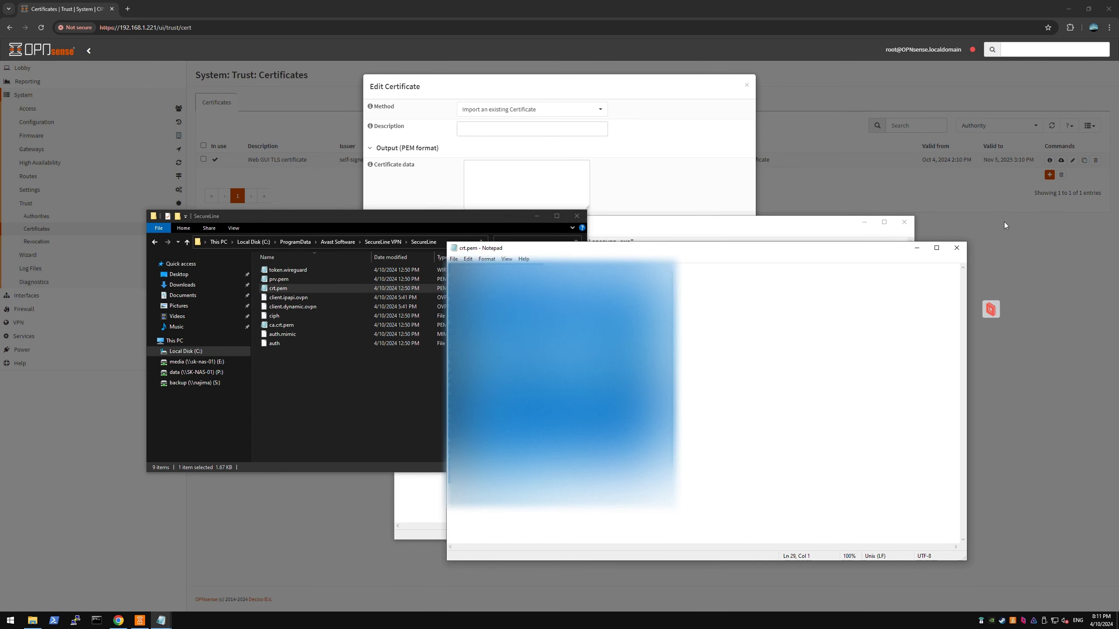
left_click(956, 248)
left_click(552, 170)
key("ctrl+v")
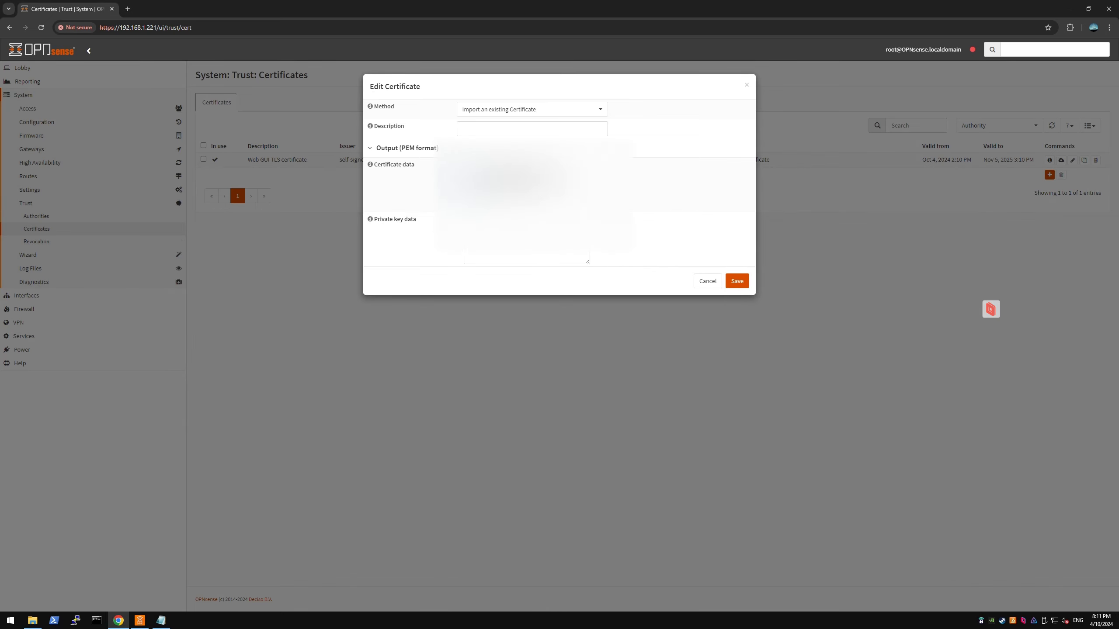
Check the note's --key option for the key file, then paste the private key from prv.pem into the private key data without its trailing blank line.
key("Tab")
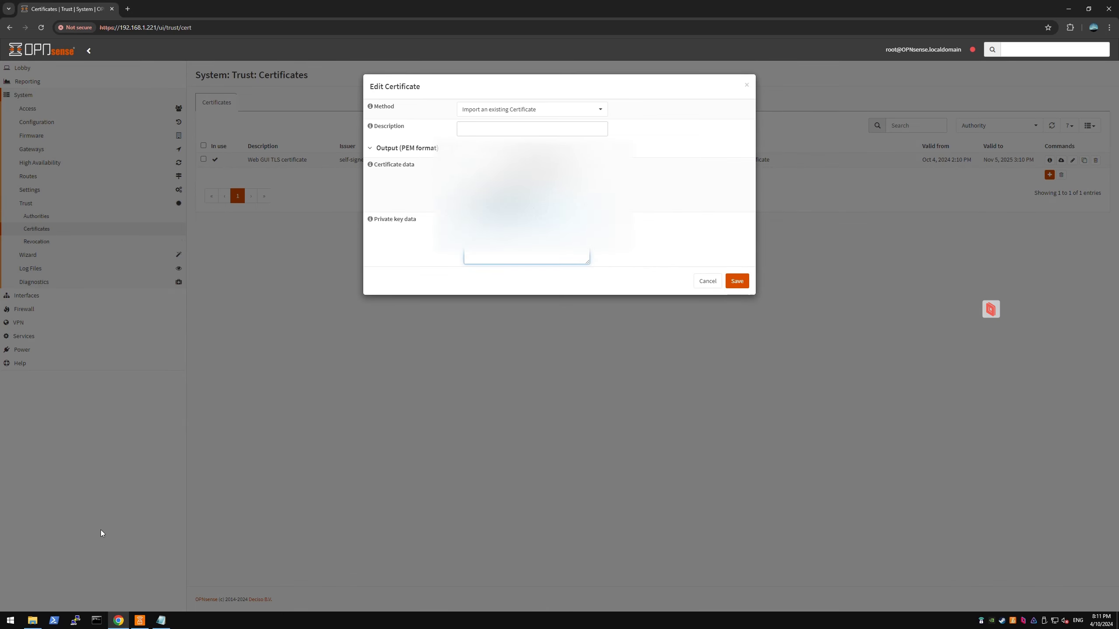
left_click(35, 619)
left_click(161, 620)
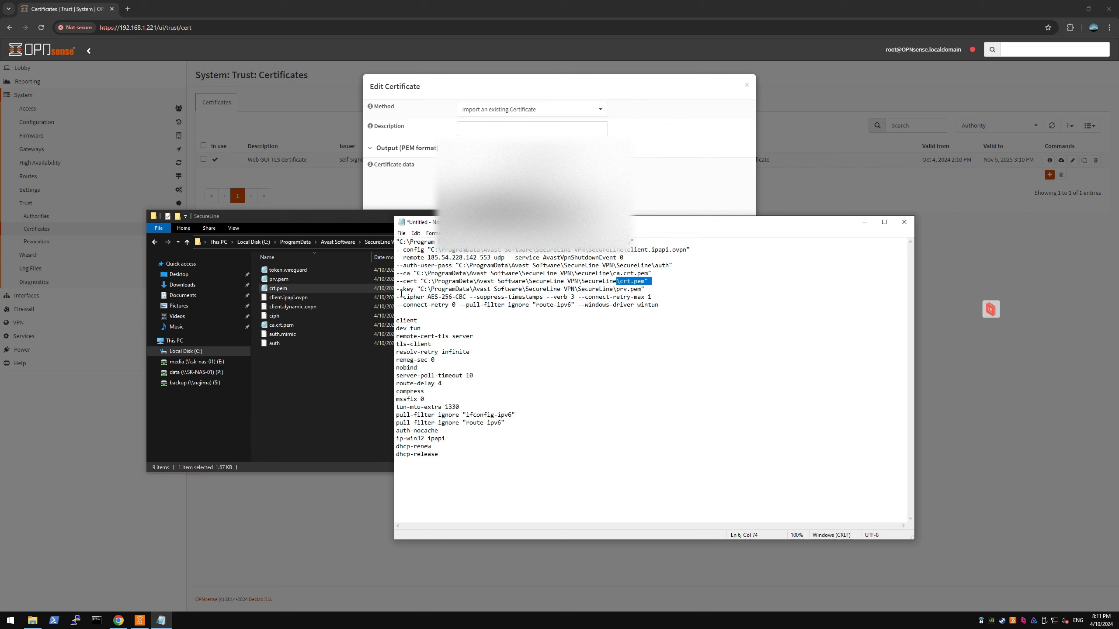
left_click_drag(397, 289, 413, 290)
double_click(624, 290)
left_click(624, 289)
left_click(301, 427)
double_click(297, 279)
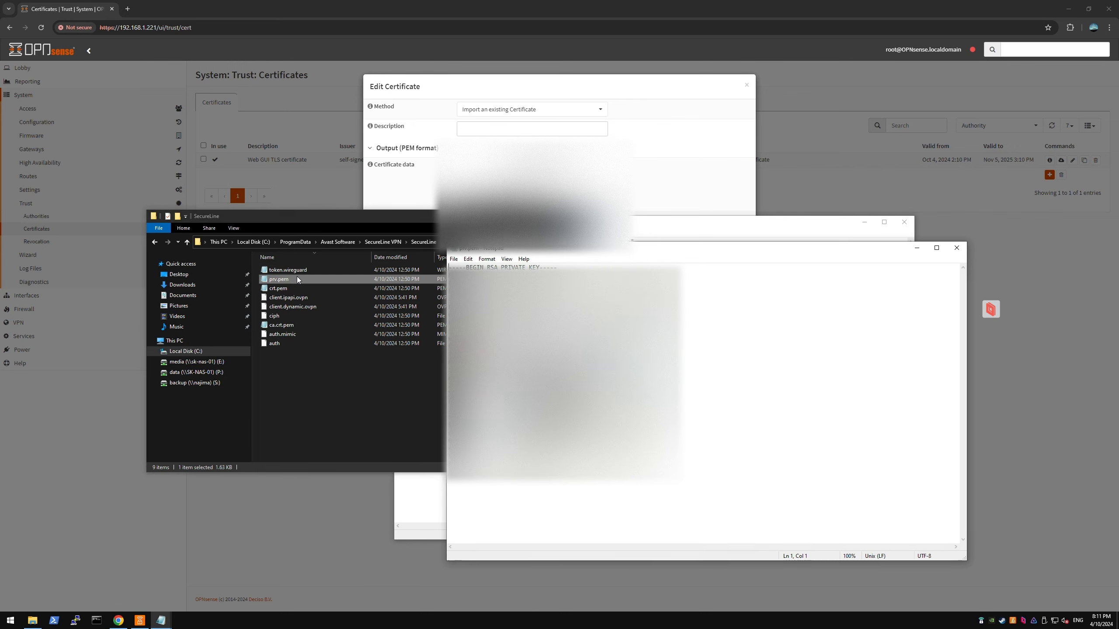
key("ctrl+a")
key("ctrl+c")
left_click(669, 170)
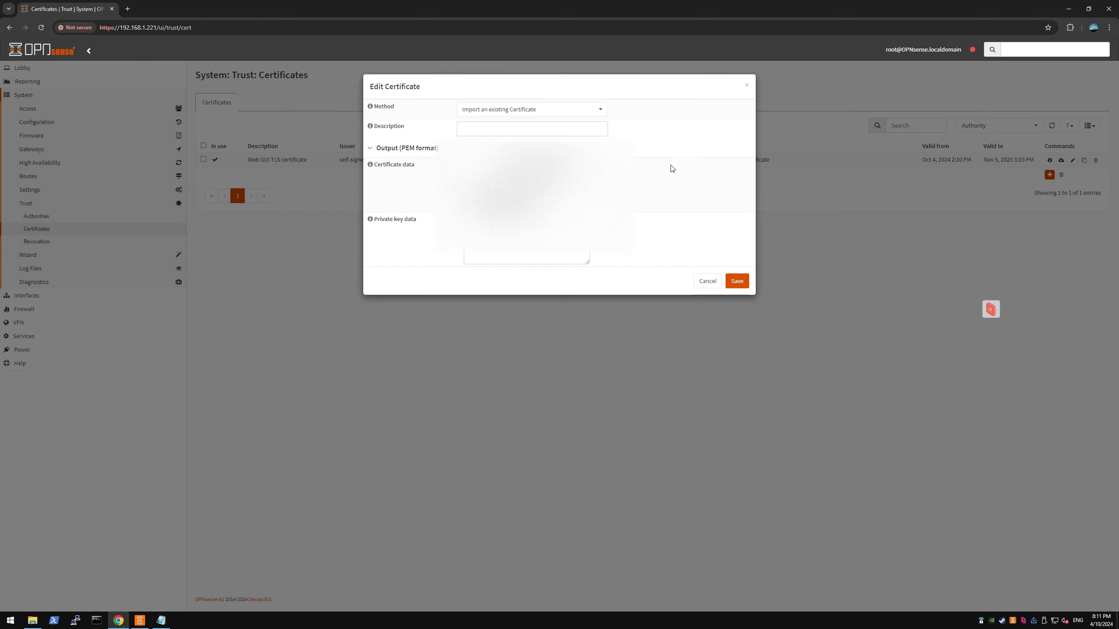
left_click(534, 256)
key("ctrl+v")
key("BackSpace")
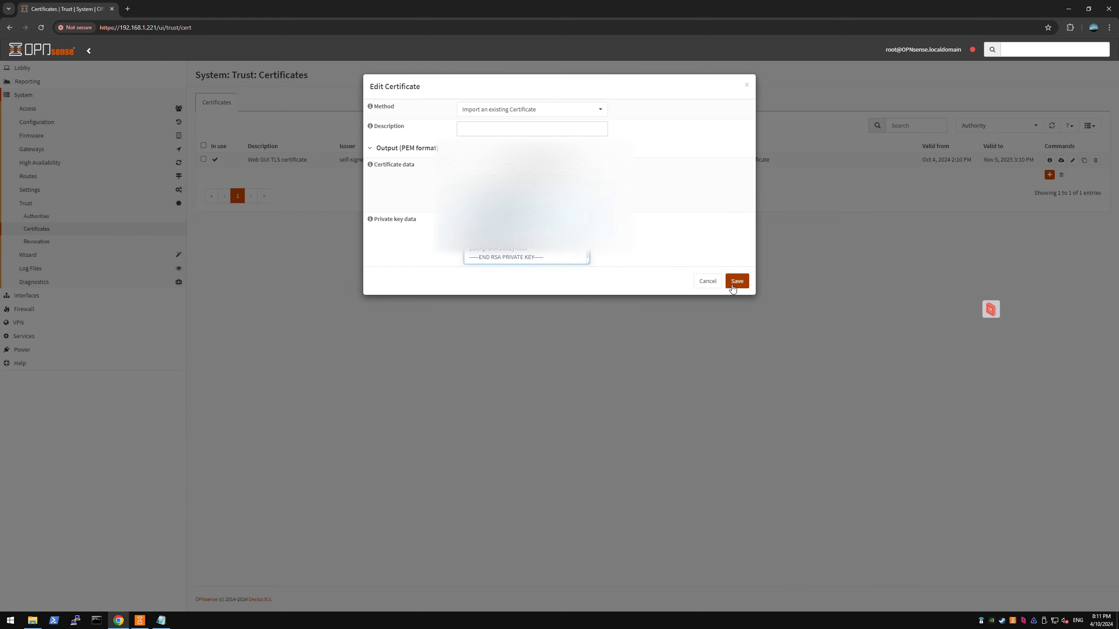
Give the imported certificate the description "melb cert" and save it.
left_click(507, 130)
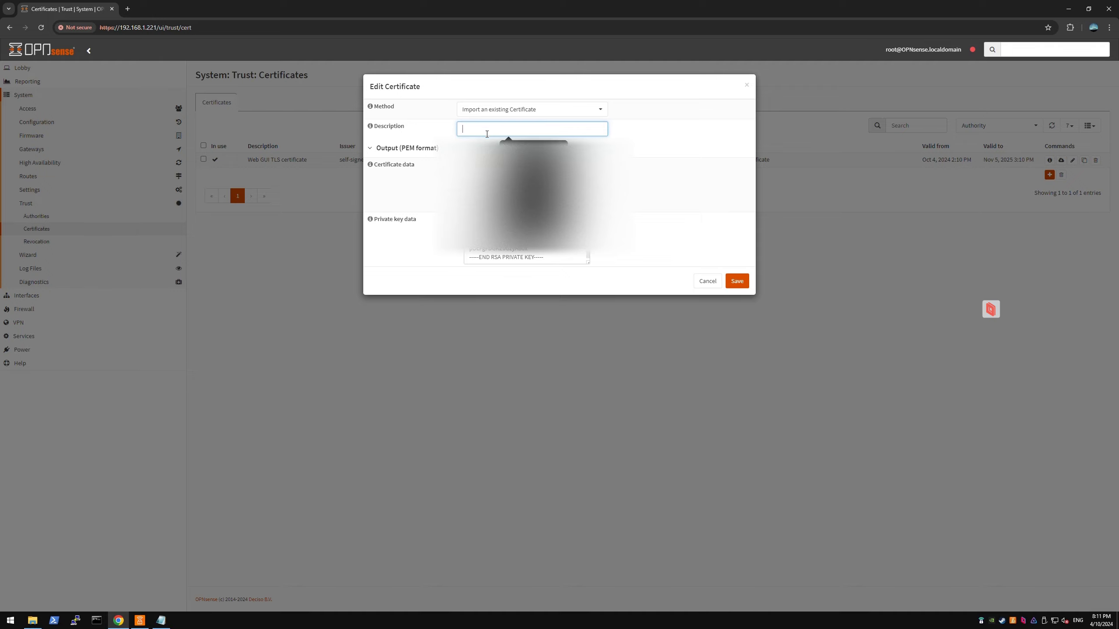
type("melb")
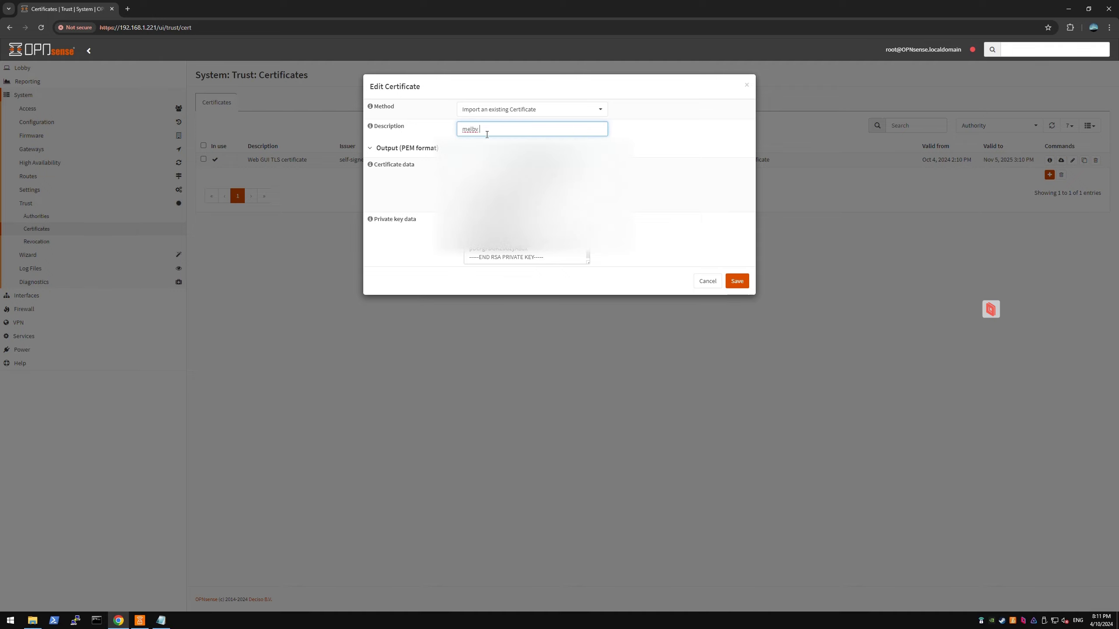
type(" cert")
left_click(729, 282)
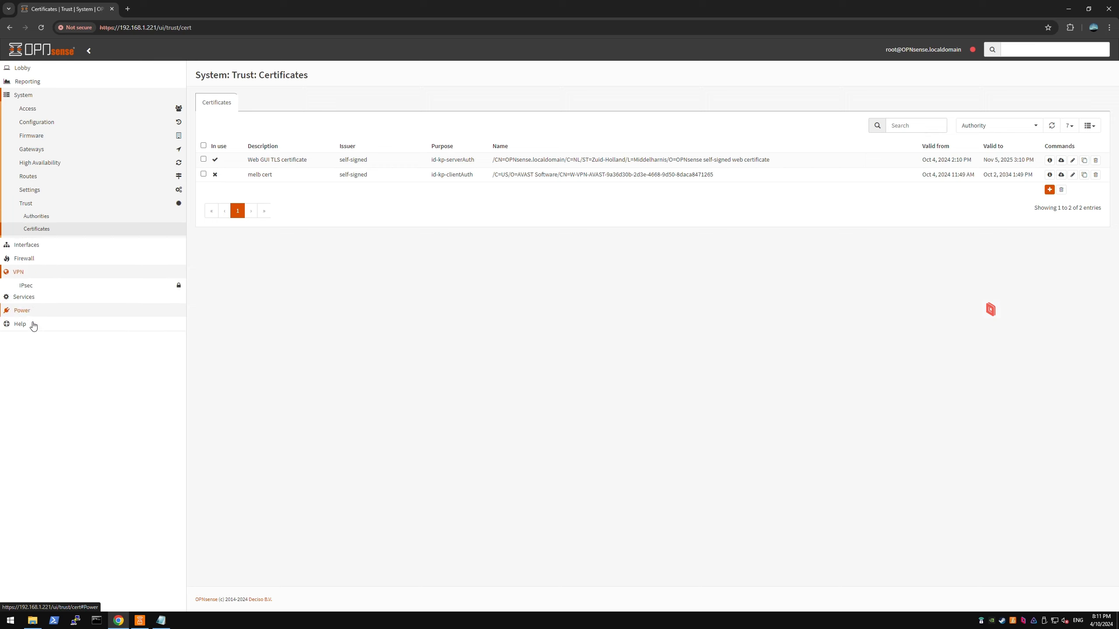
Look at the OpenVPN instances page, then start a new OpenVPN legacy client configuration.
left_click(32, 323)
left_click(38, 161)
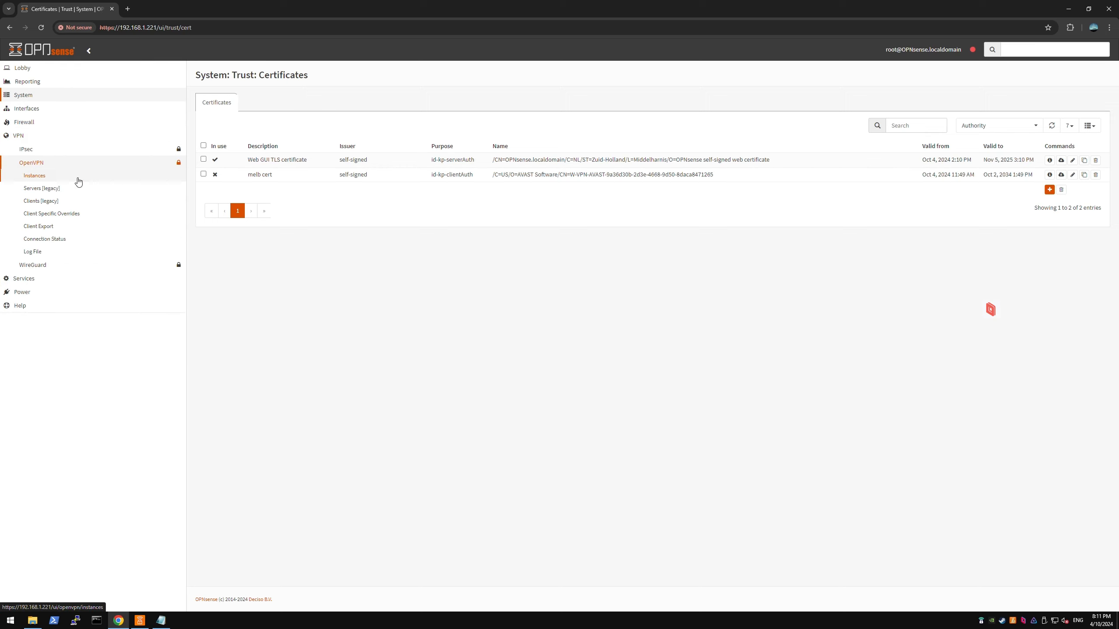
left_click(58, 178)
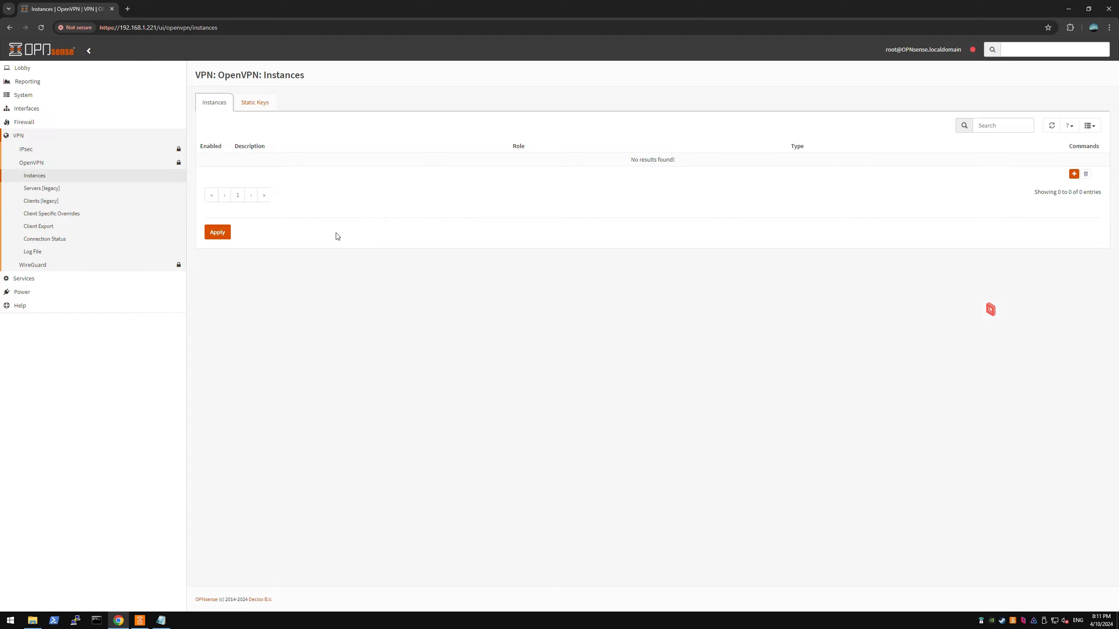
left_click(56, 202)
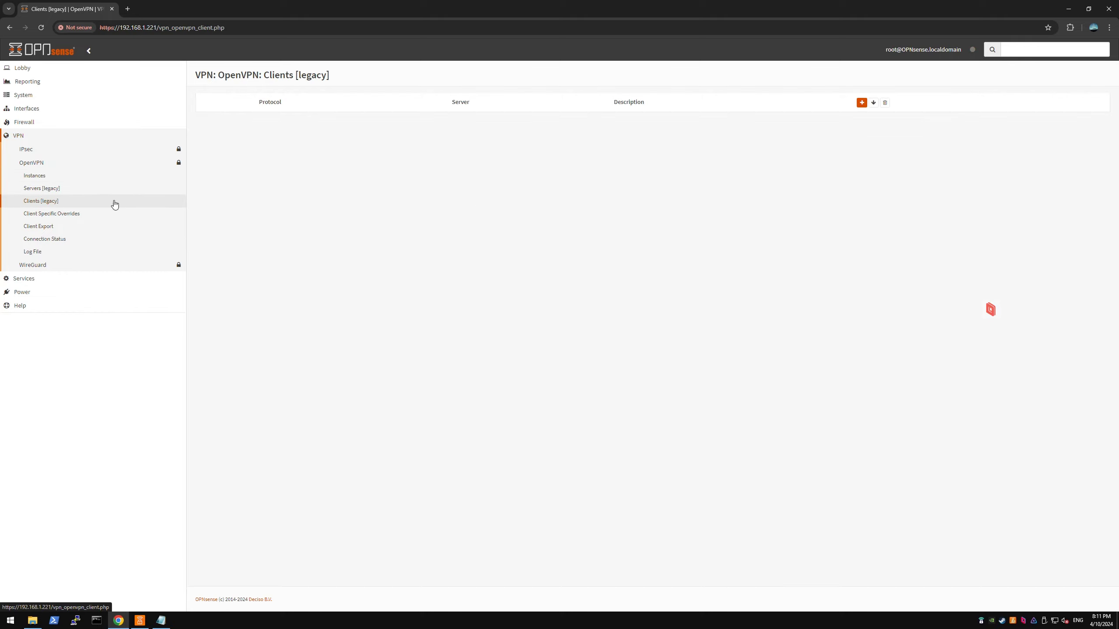
left_click(861, 104)
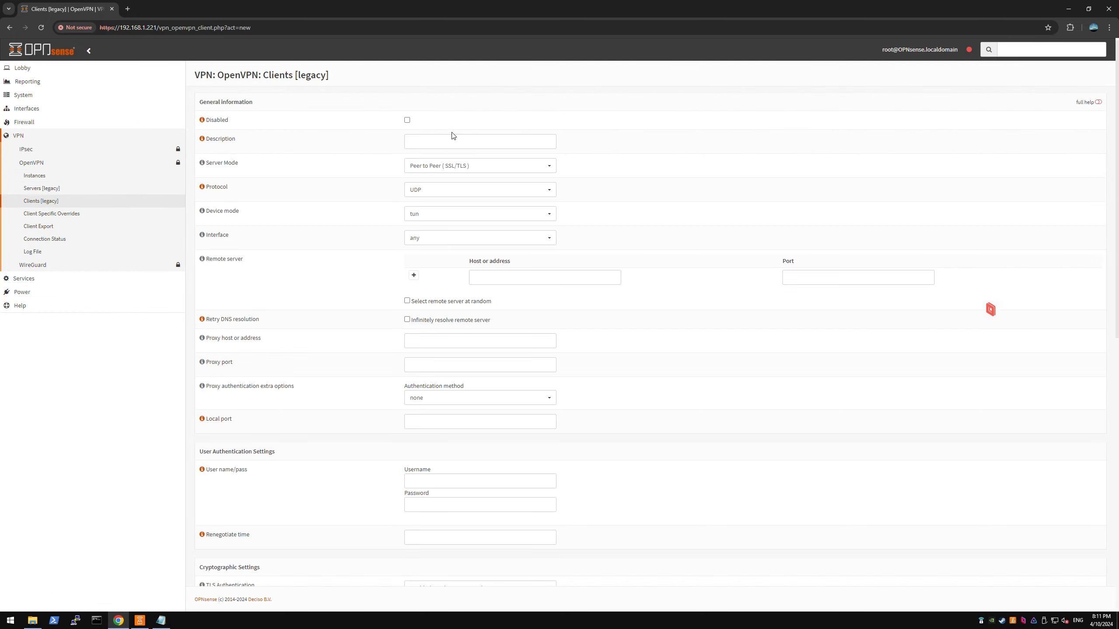
Describe the new client as "avast melb" and look at the available server modes.
left_click(419, 141)
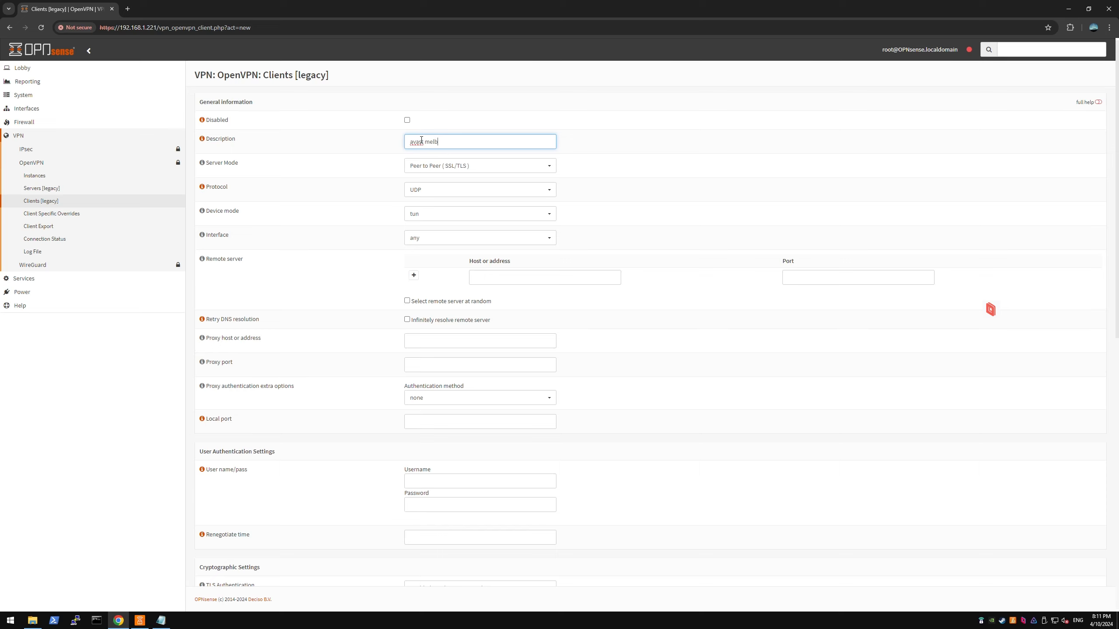
left_click(443, 165)
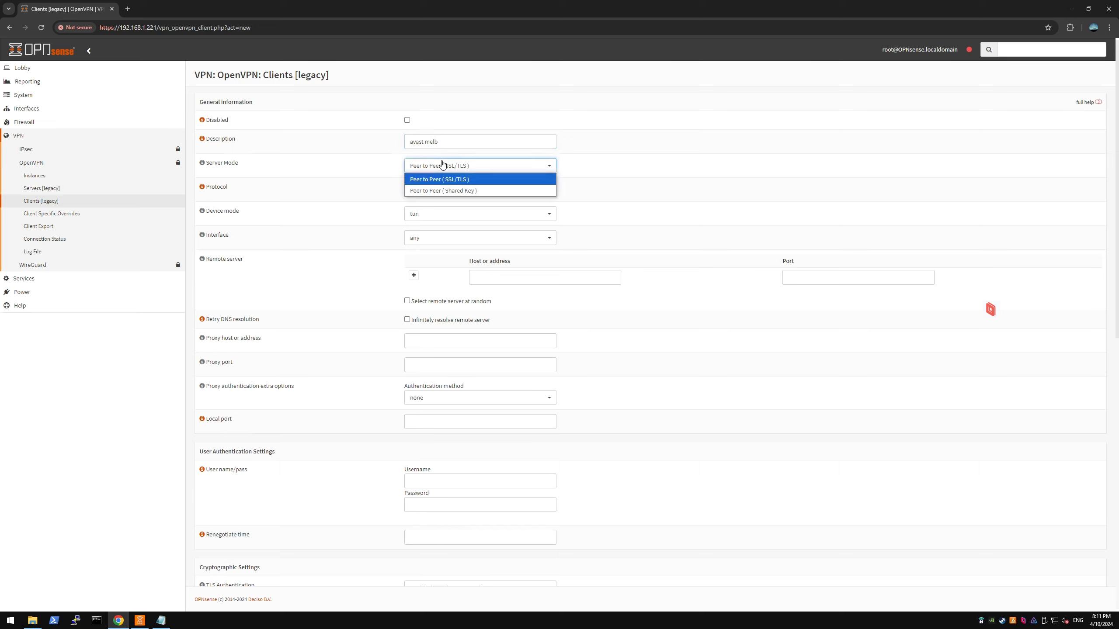
left_click(443, 165)
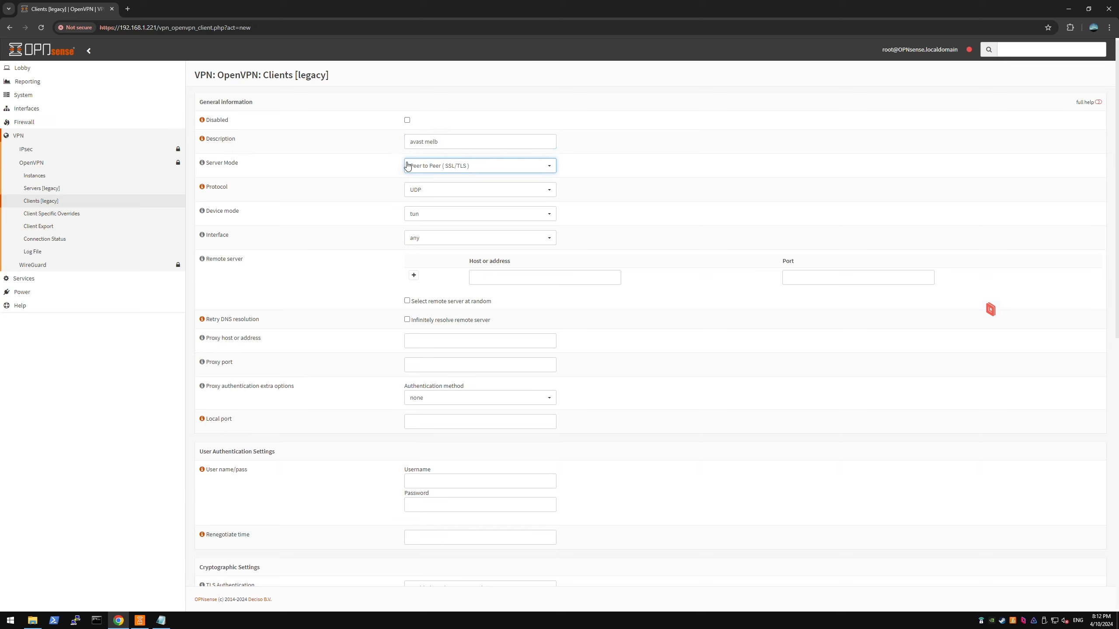
left_click_drag(258, 168, 205, 163)
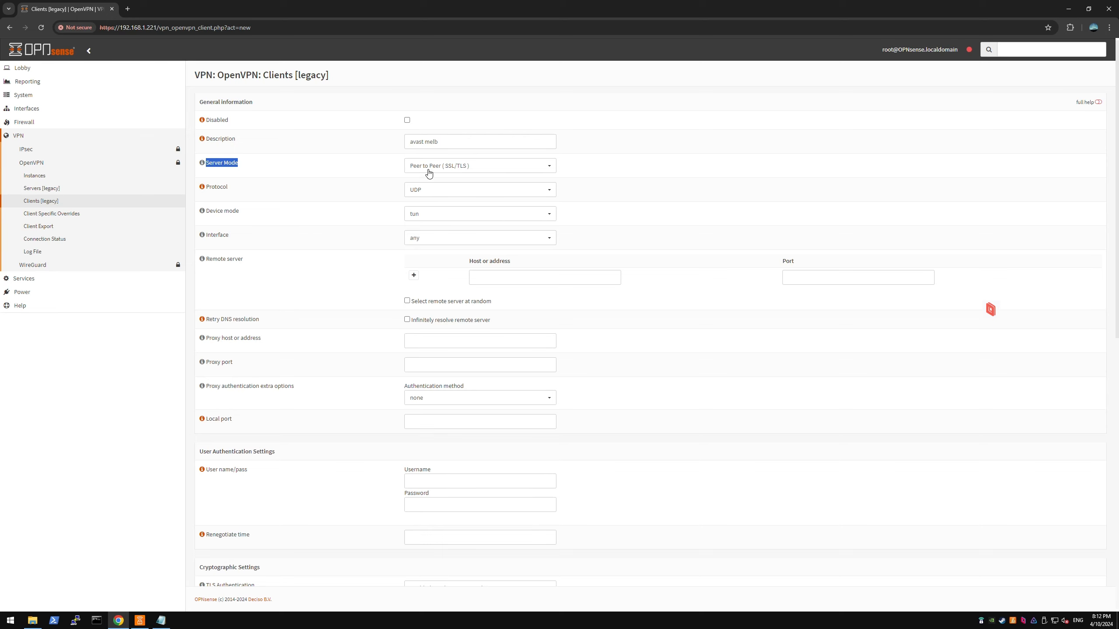
left_click(429, 173)
left_click(434, 170)
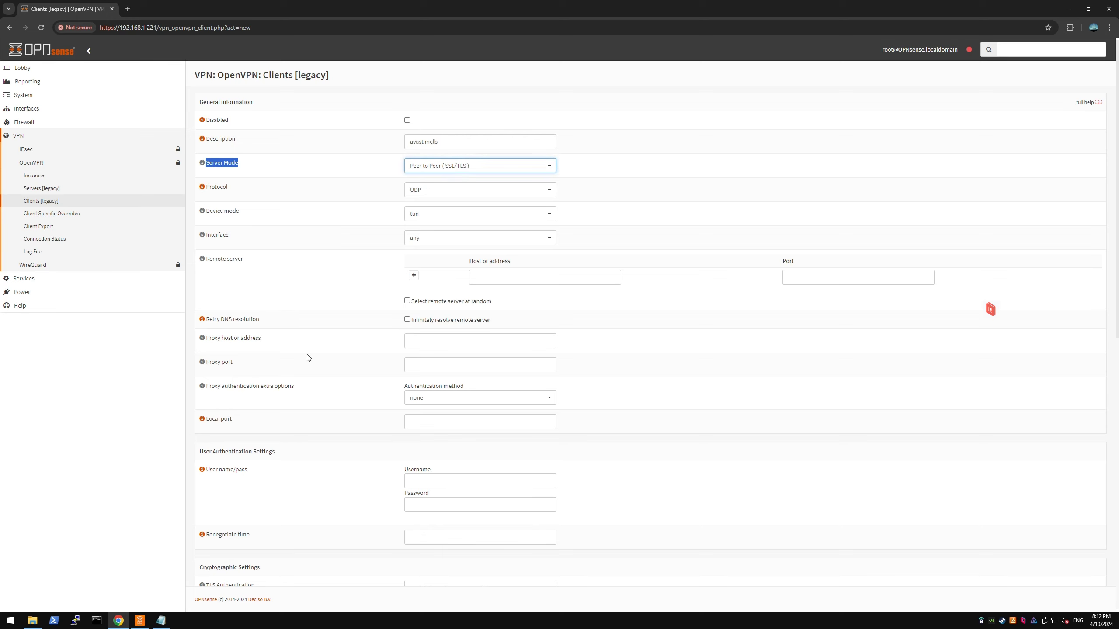
Consult the extracted settings in the Notepad note, then select Peer to Peer ( SSL/TLS ) as the client's server mode.
left_click(162, 619)
left_click_drag(702, 306, 399, 240)
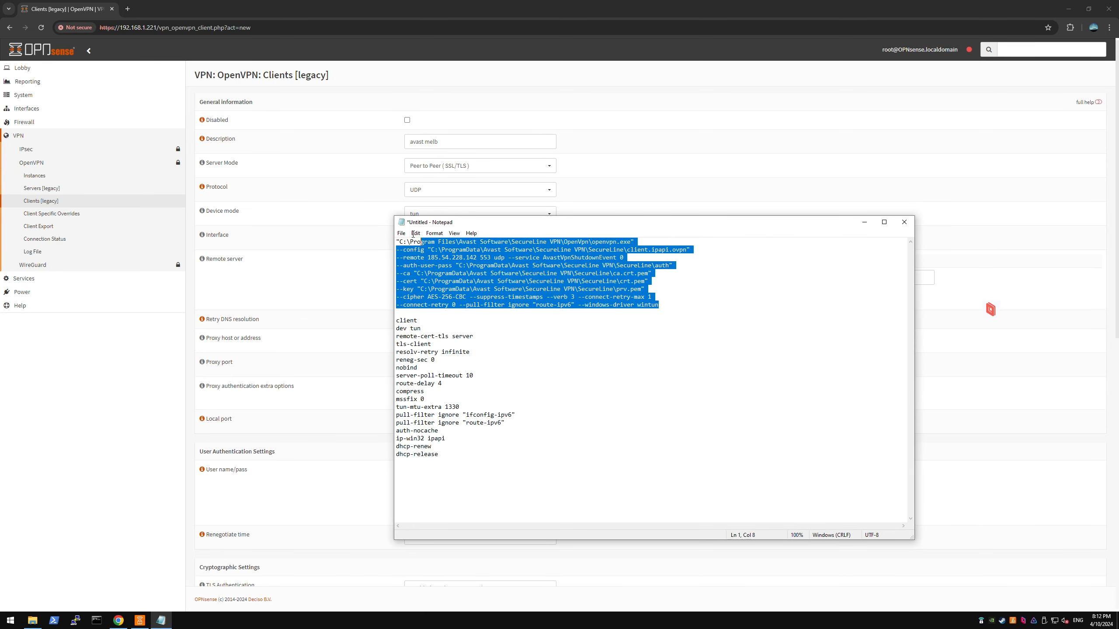
left_click(466, 250)
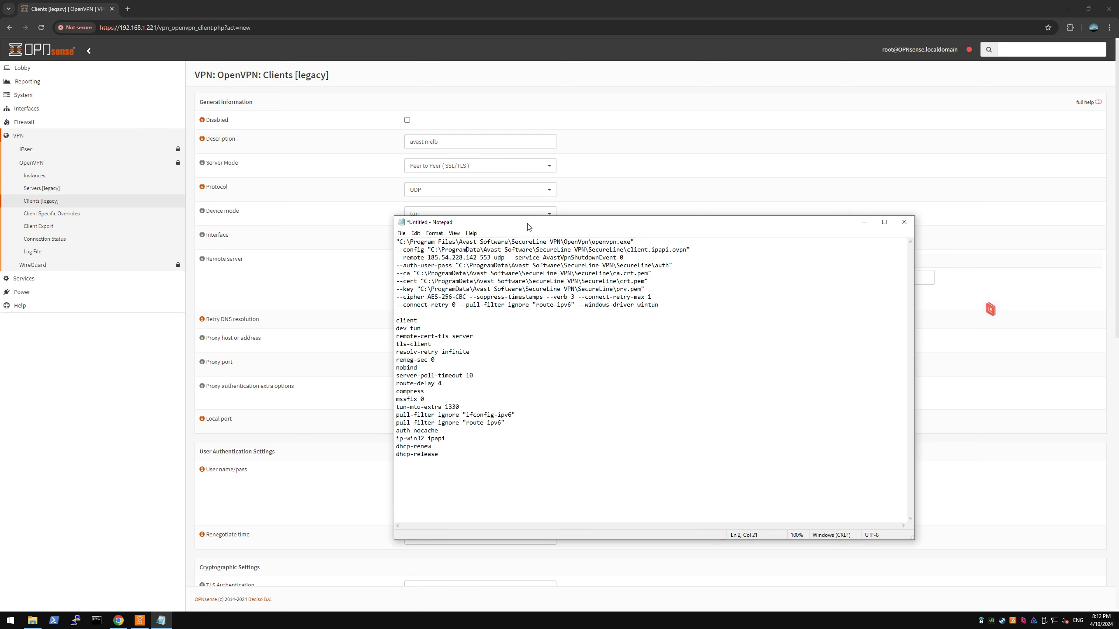
left_click_drag(528, 227, 523, 241)
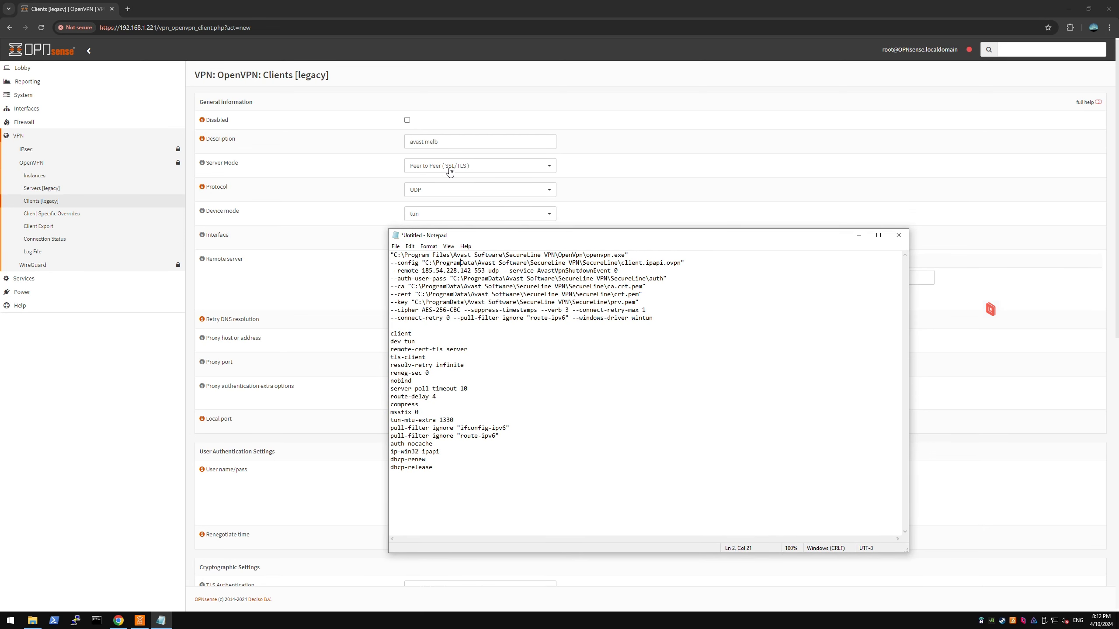
left_click(474, 171)
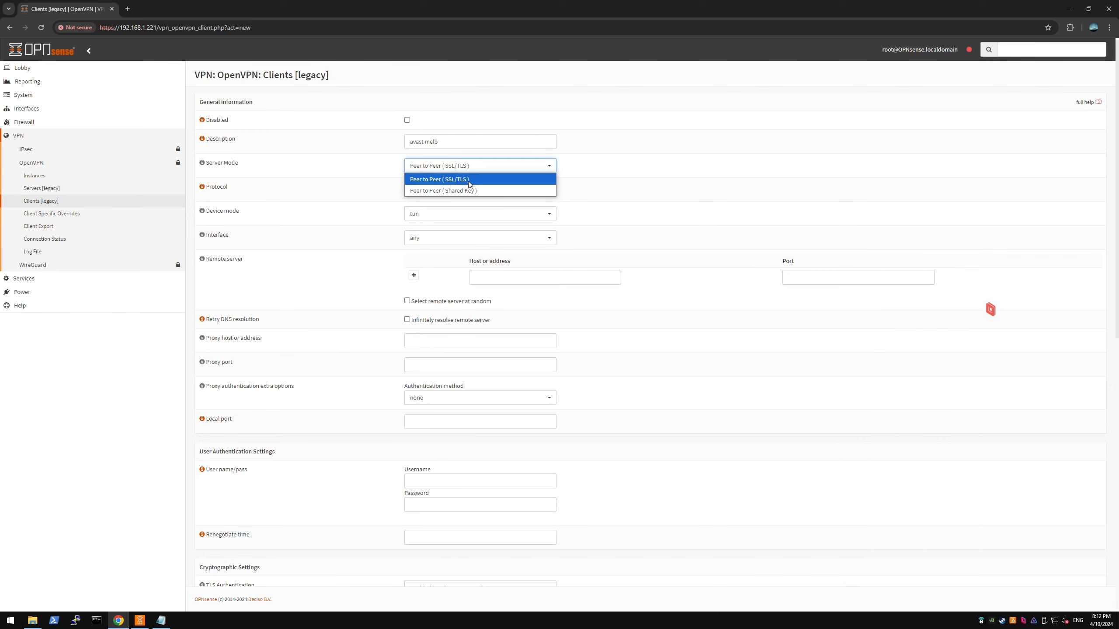
left_click(463, 181)
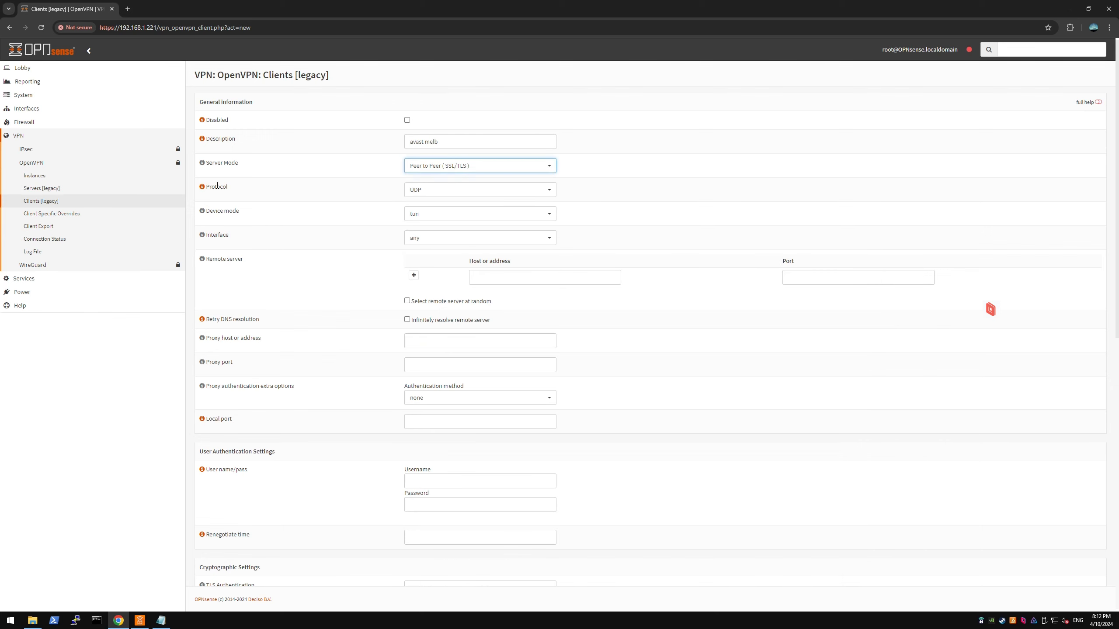
Check the note's --remote line for the protocol and its dev line for the device mode.
left_click(161, 621)
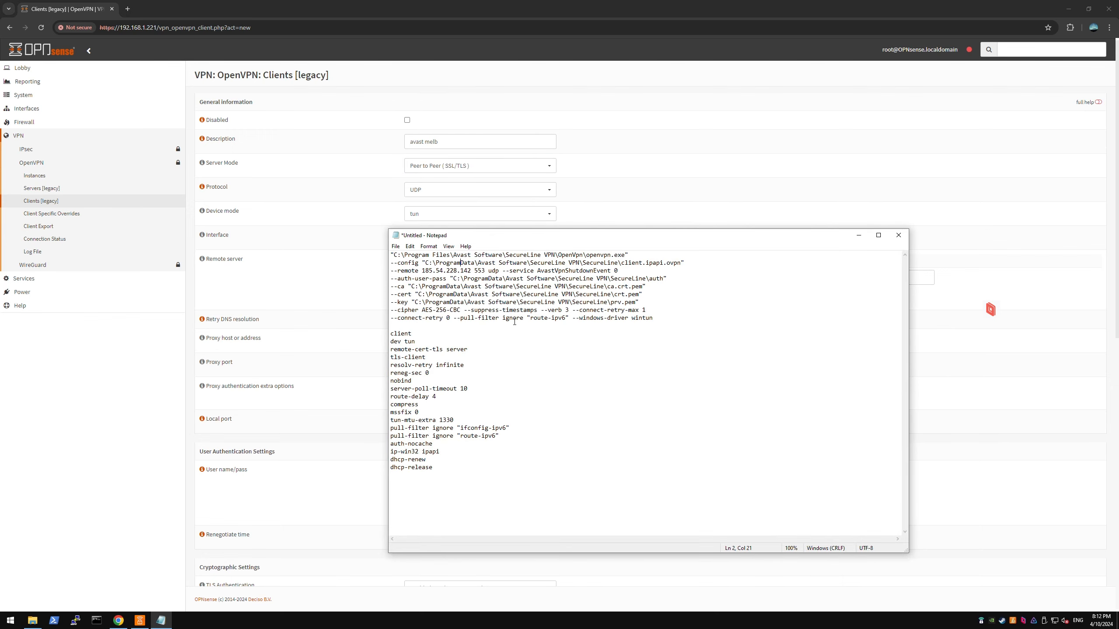
double_click(496, 270)
left_click(496, 271)
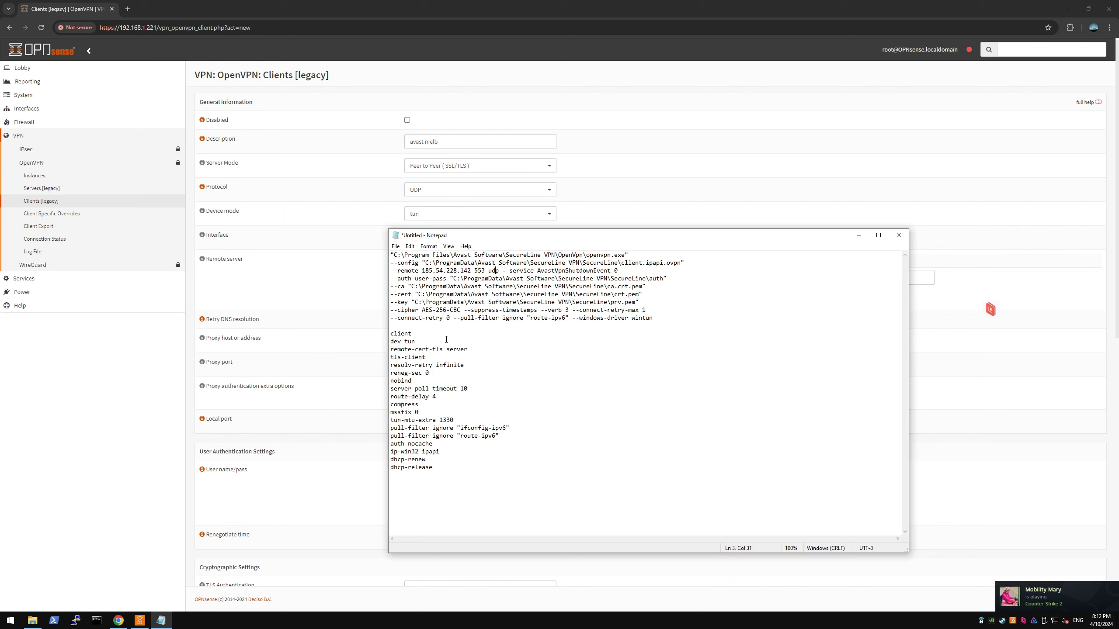
left_click_drag(434, 237, 426, 237)
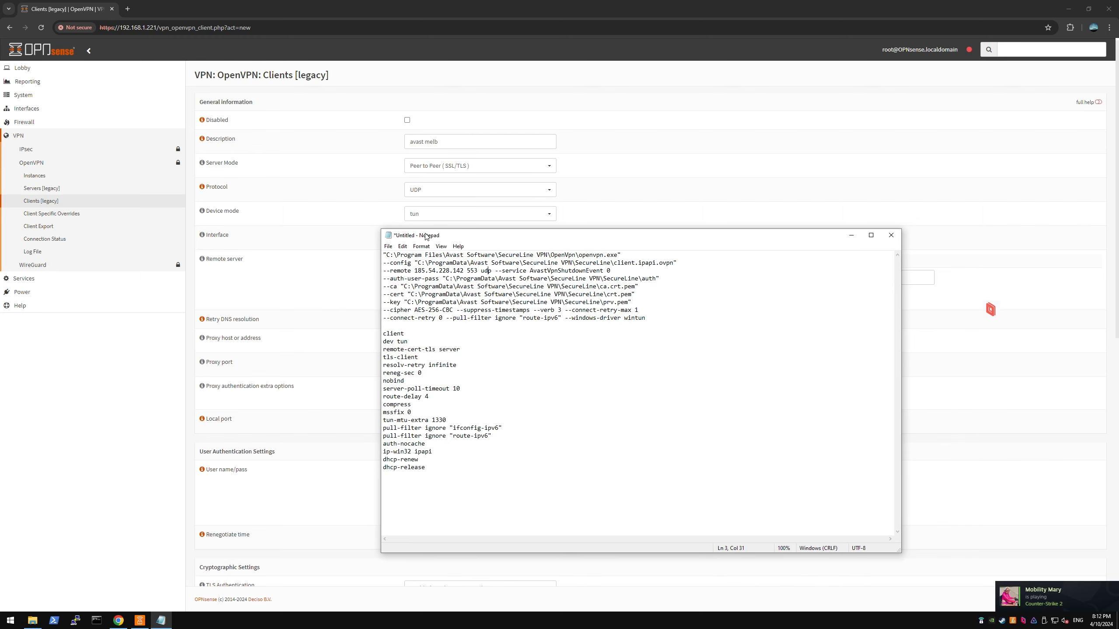
left_click_drag(384, 342, 399, 342)
double_click(402, 342)
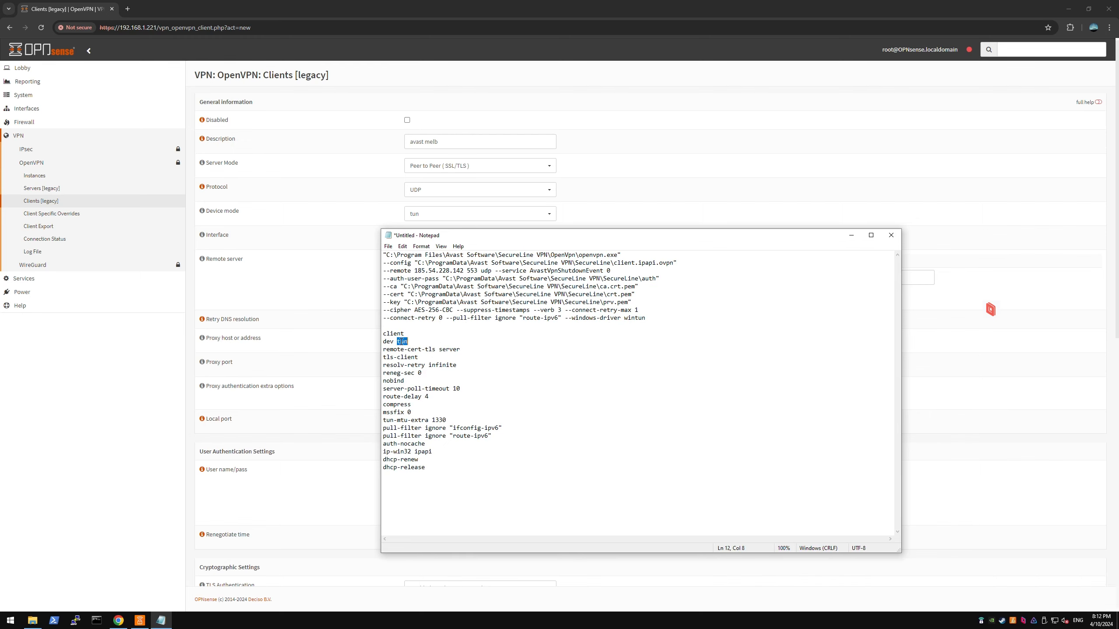
Keep the client's device mode at tun and set its interface to WAN.
left_click(424, 213)
left_click(428, 215)
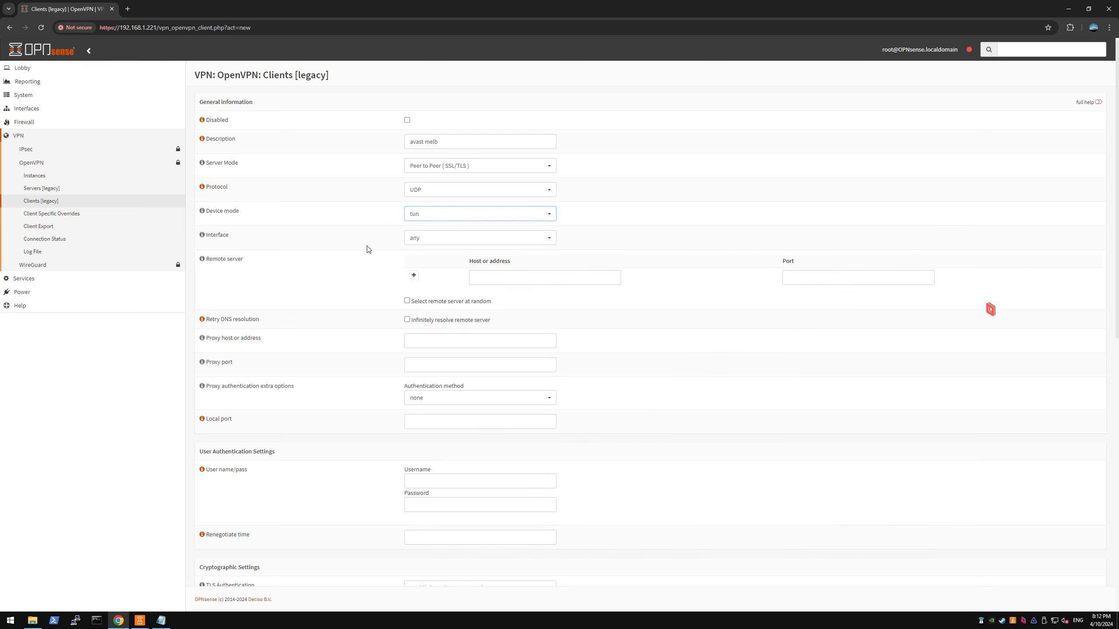
left_click(435, 242)
left_click(427, 263)
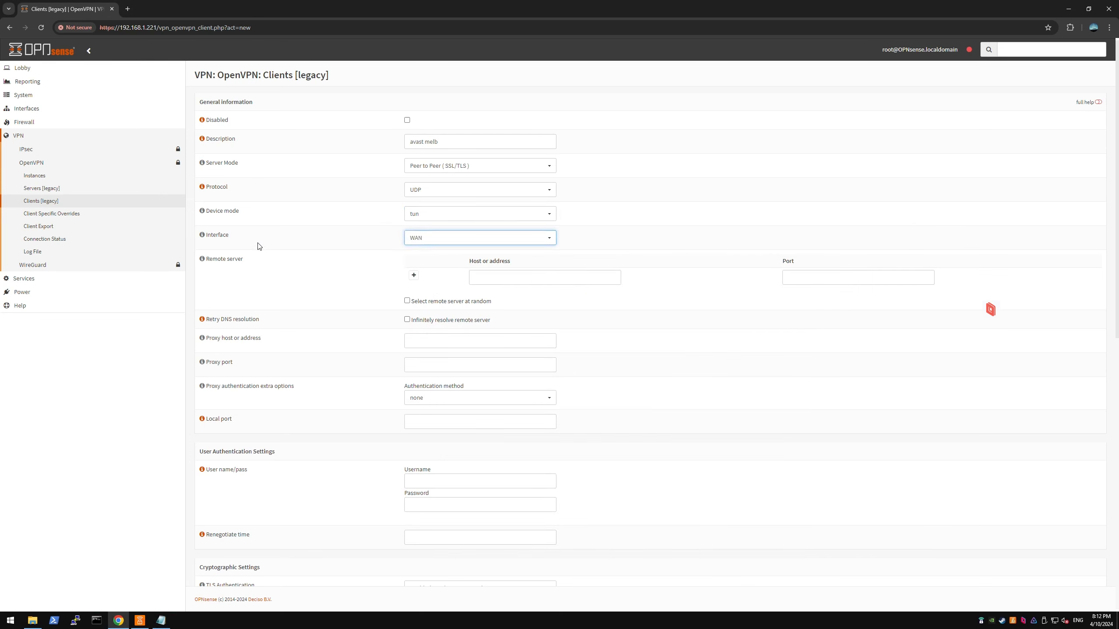
Copy the remote address 185.54.228.142 from the note into the remote server's host and set its port to 553.
left_click_drag(243, 259, 210, 260)
left_click(501, 272)
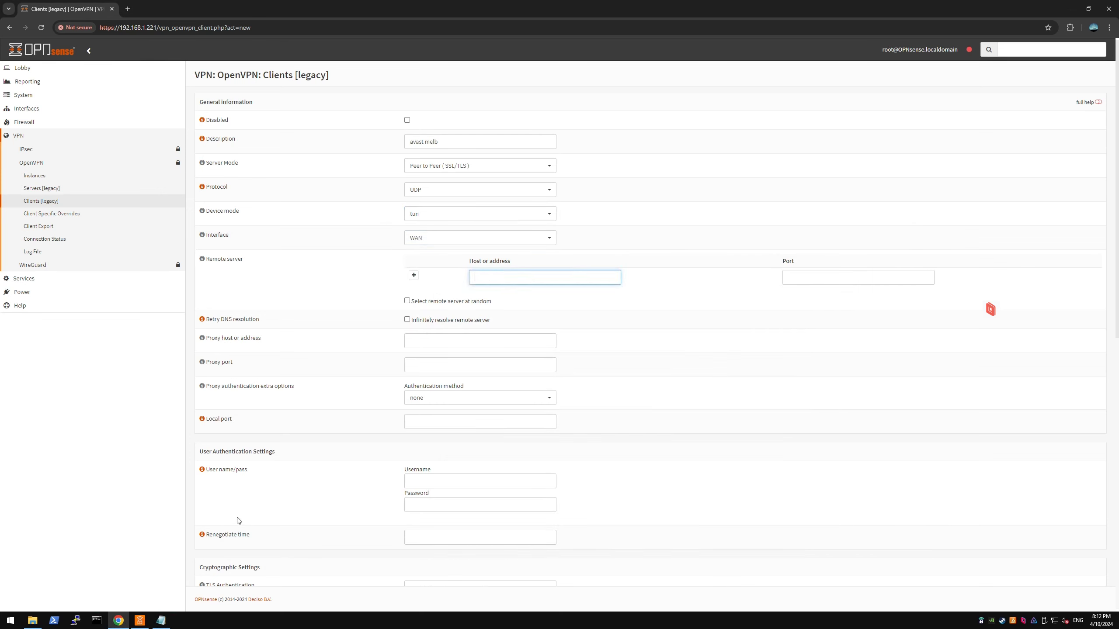
key("alt+Tab")
left_click_drag(414, 271, 465, 271)
right_click(462, 271)
left_click(480, 300)
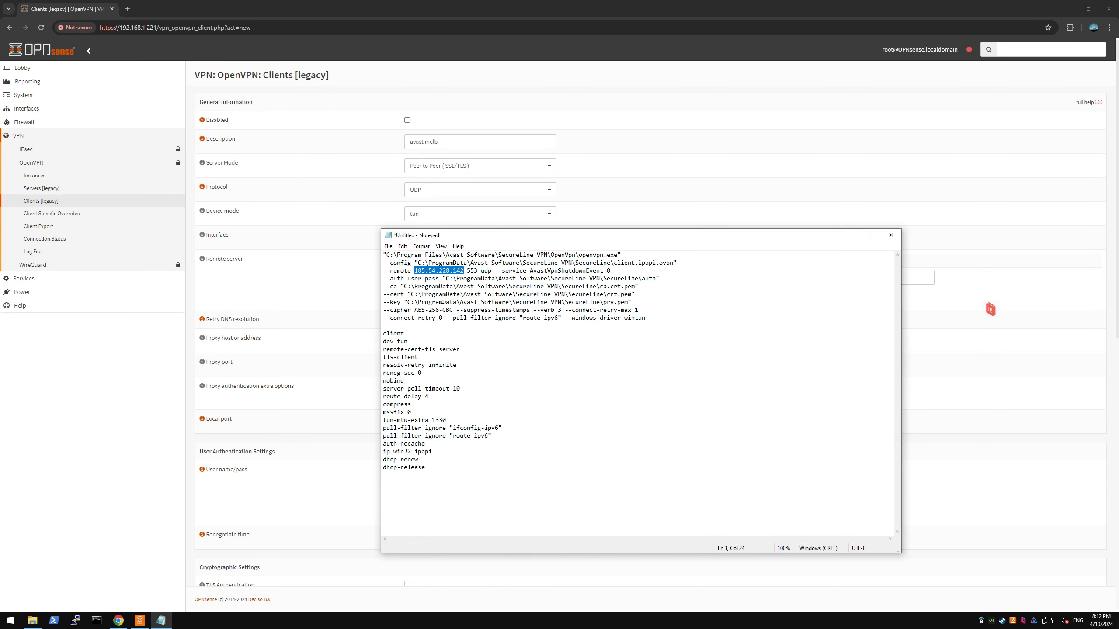
key("alt+Tab")
left_click(507, 278)
right_click(506, 278)
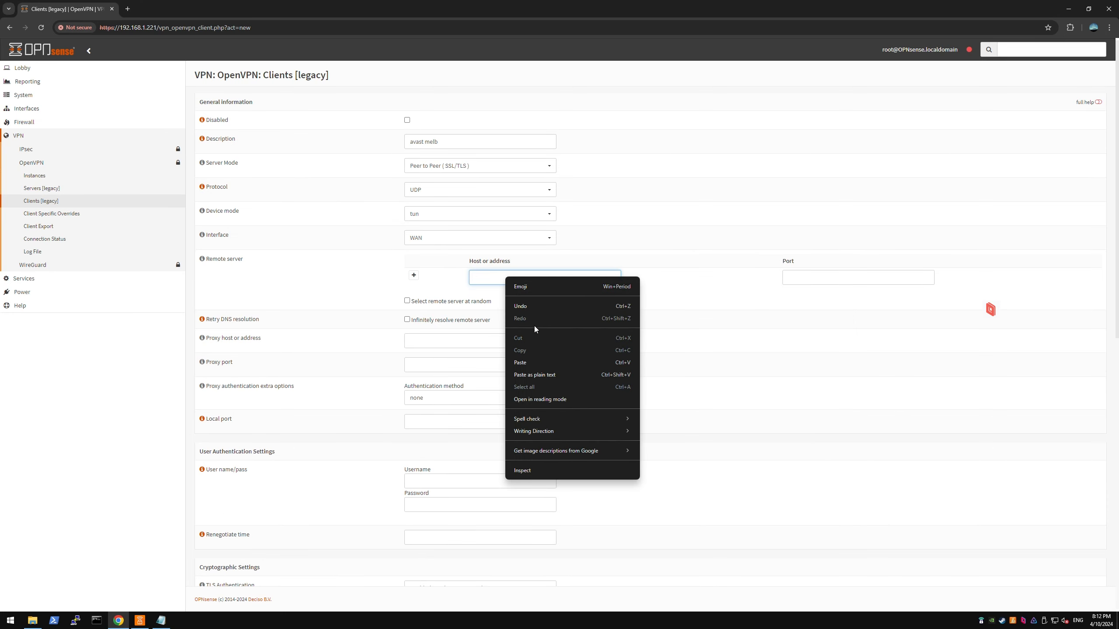
left_click(521, 363)
left_click(860, 282)
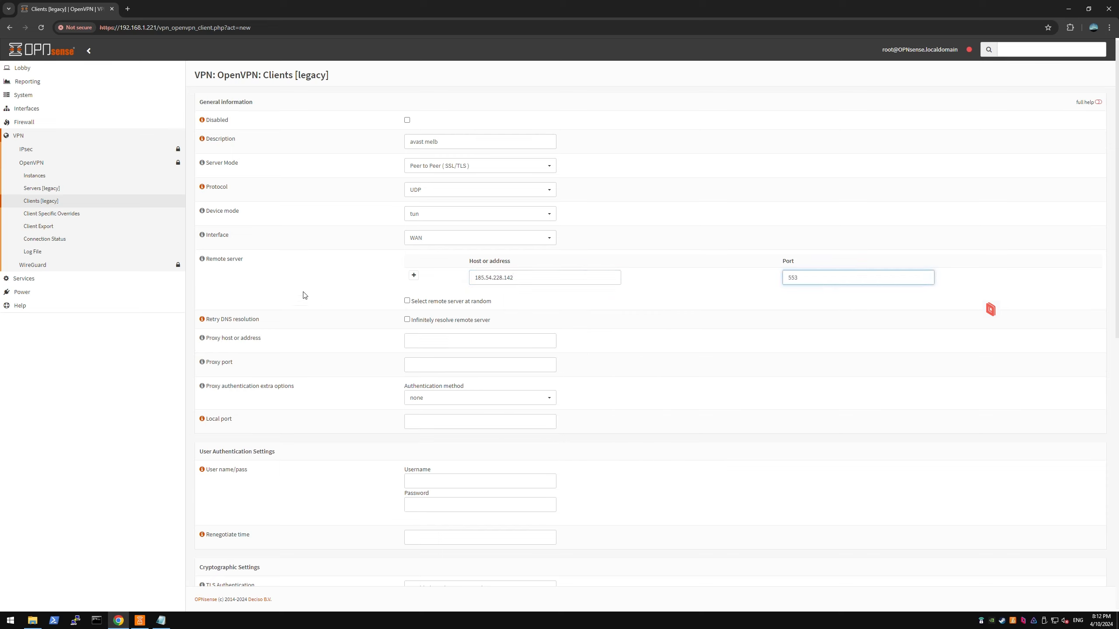
left_click(267, 291)
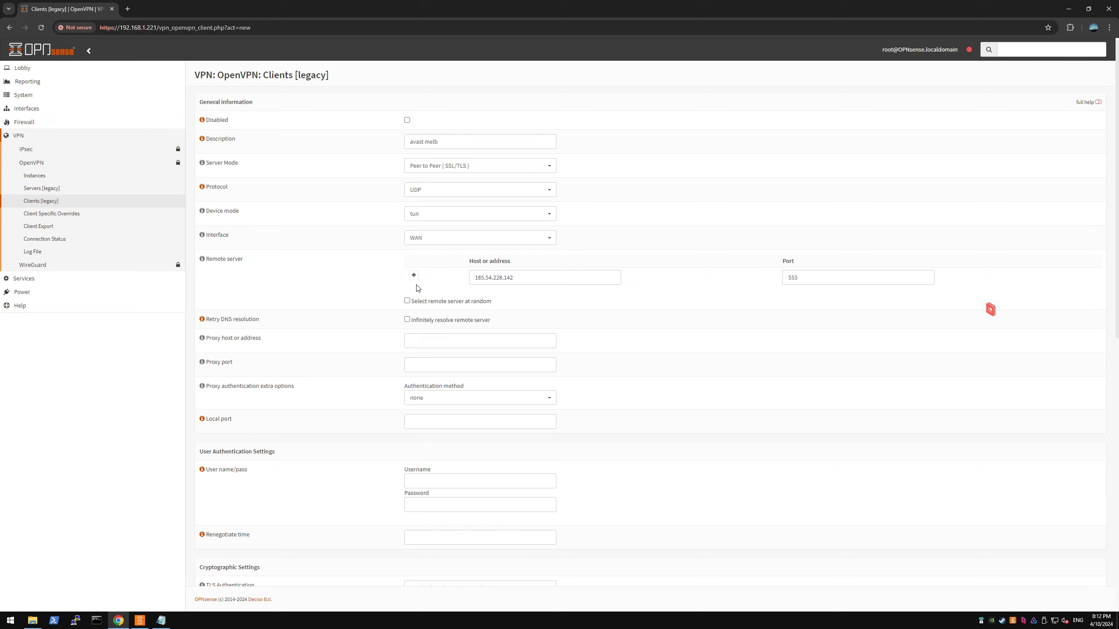
Review the remote server address and the option for selecting a remote server at random.
double_click(517, 280)
left_click(507, 277)
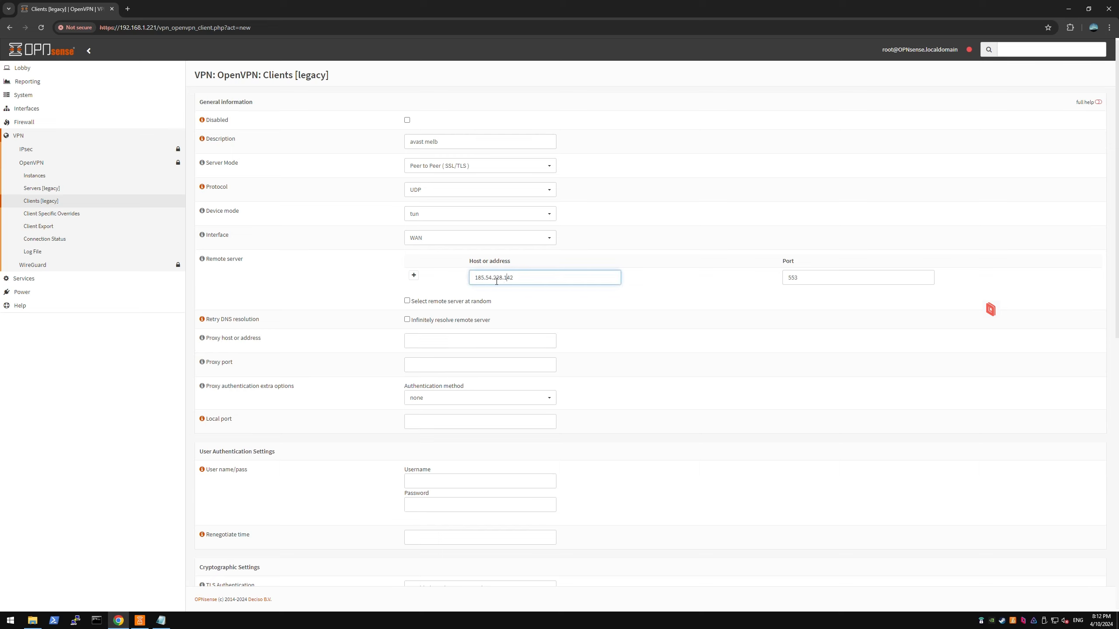
left_click_drag(478, 304, 412, 301)
triple_click(416, 301)
left_click(416, 302)
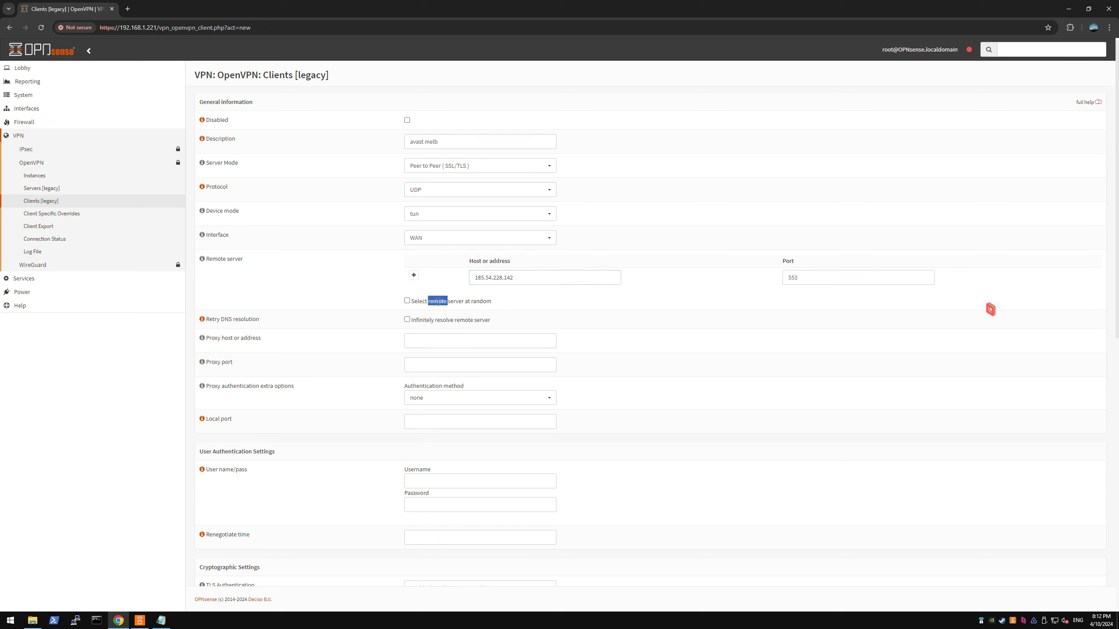
triple_click(437, 302)
left_click(352, 320)
scroll(333, 344, "down", 1)
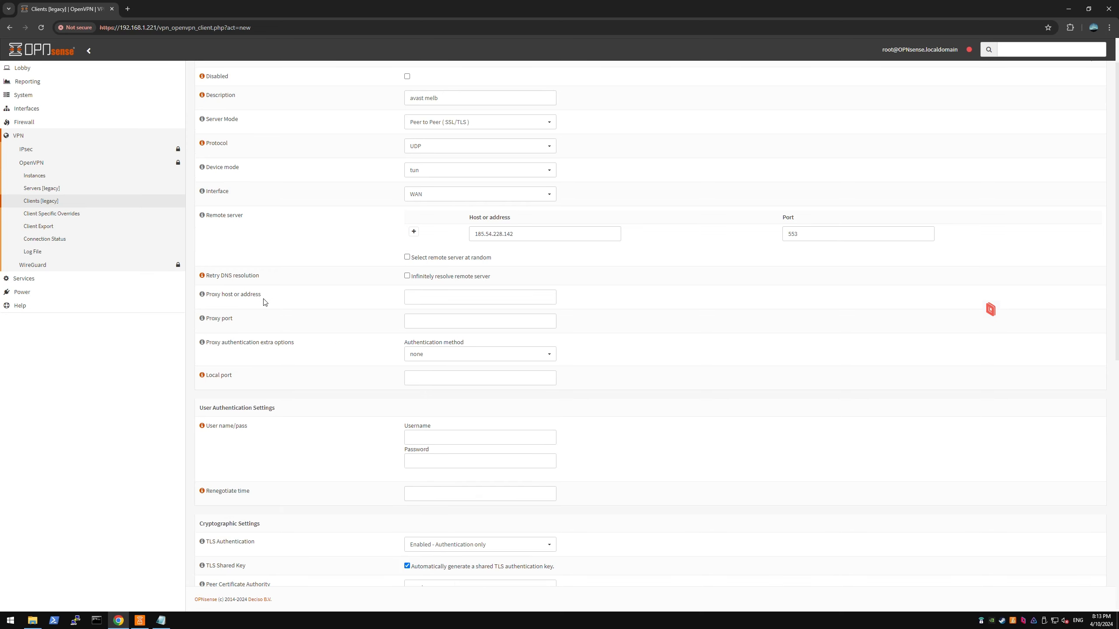
Look over the proxy host, proxy port and proxy authentication settings, leaving them unset.
left_click(407, 301)
left_click(411, 321)
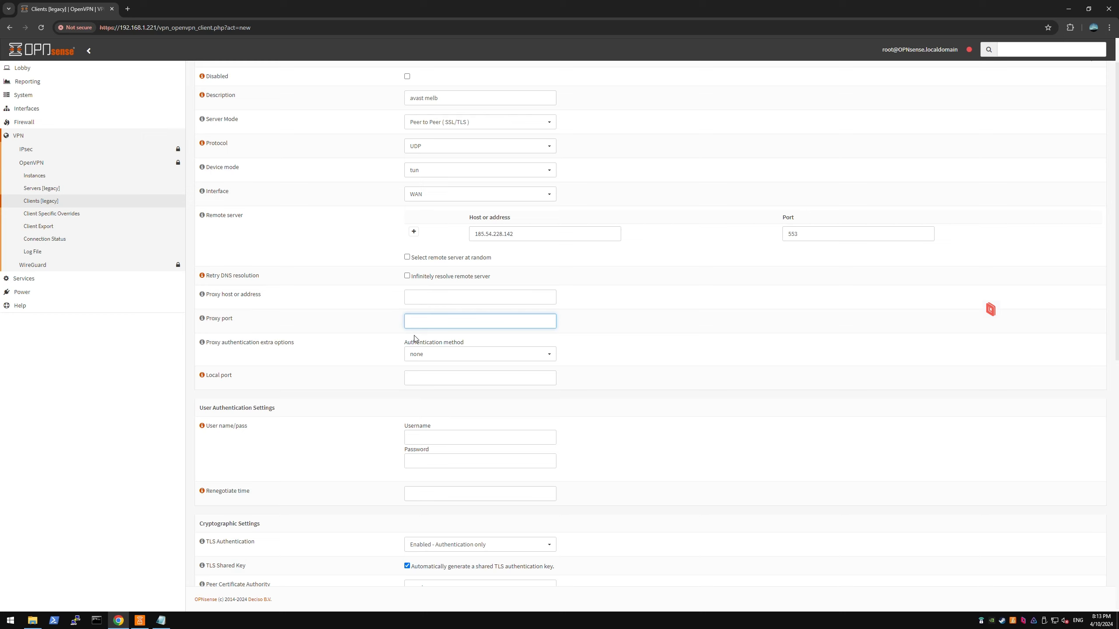
left_click_drag(294, 343, 215, 342)
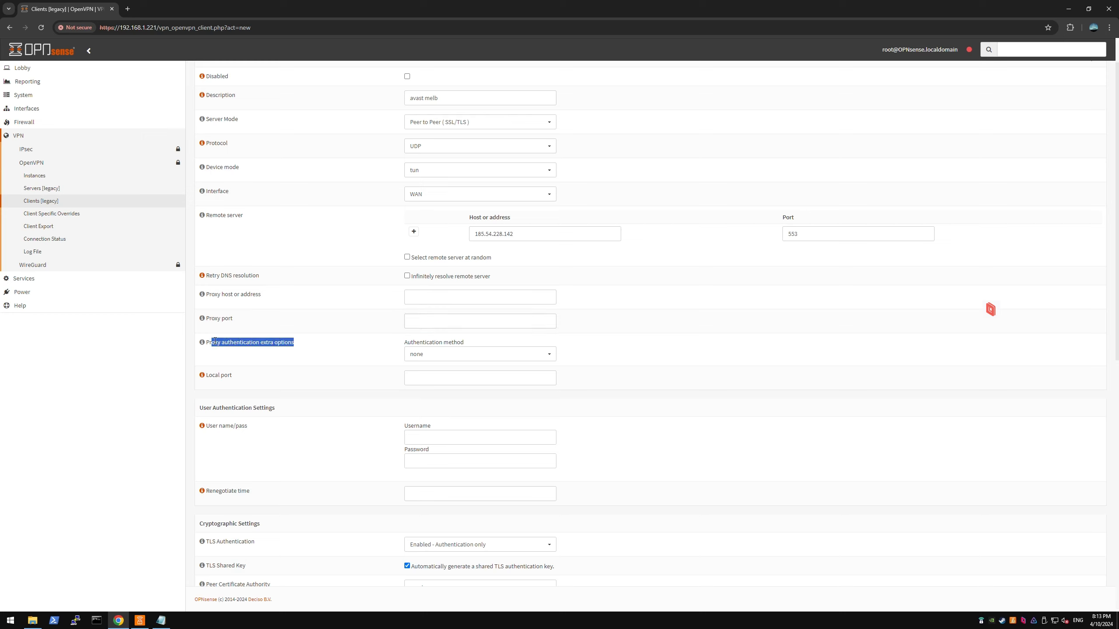
left_click(282, 302)
left_click_drag(220, 294, 256, 353)
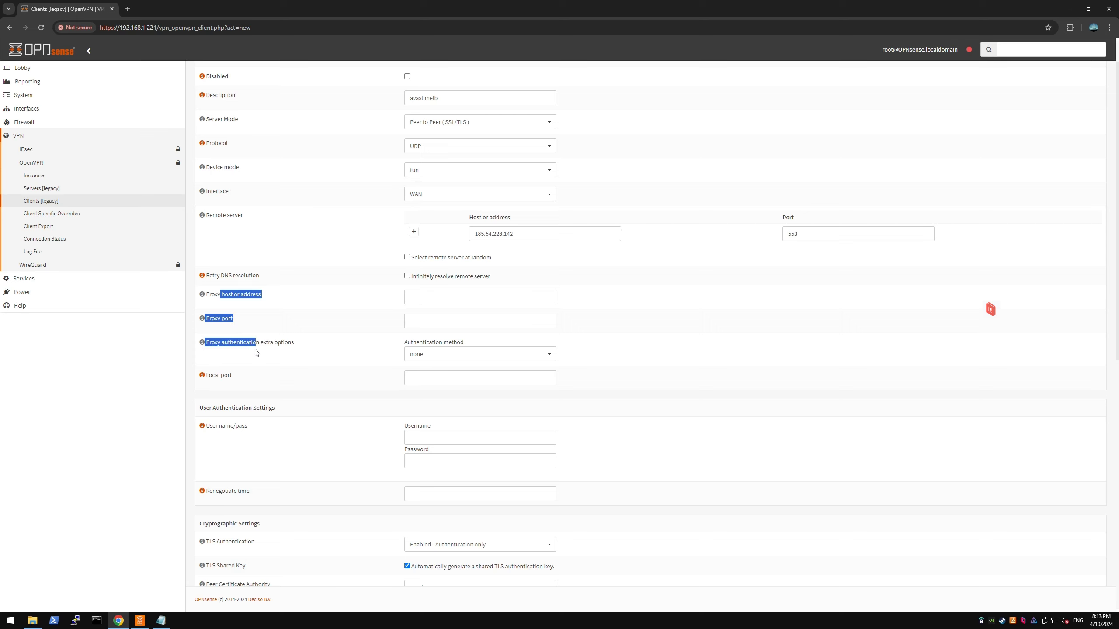
left_click(273, 354)
Show the help for the local port setting and read its explanation.
left_click(202, 376)
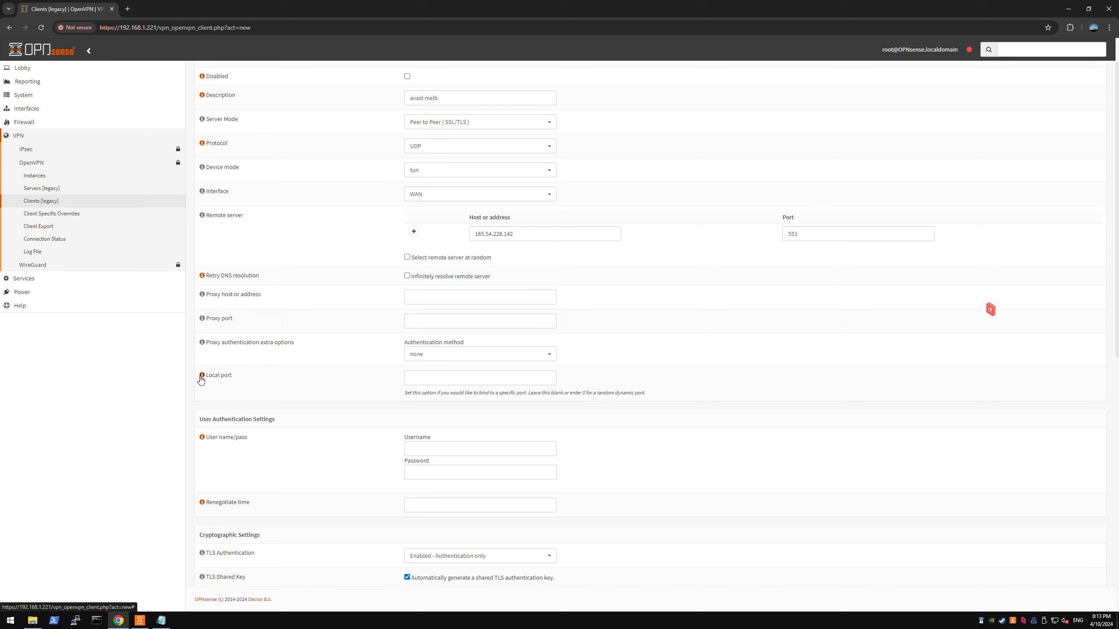
double_click(445, 392)
triple_click(467, 393)
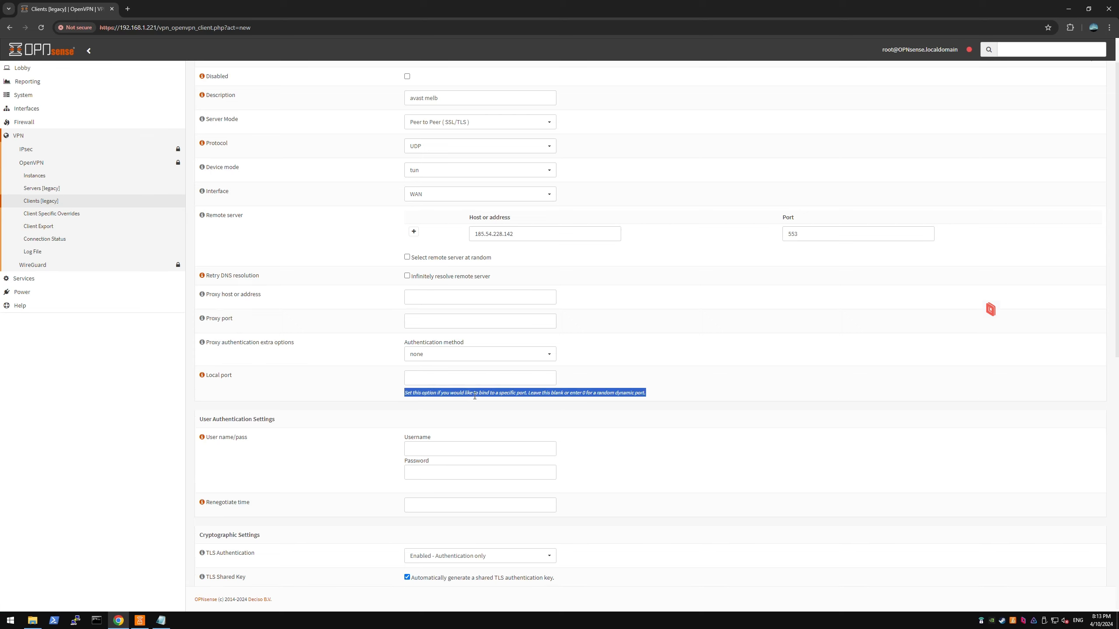
left_click(499, 392)
scroll(454, 386, "down", 2)
triple_click(535, 303)
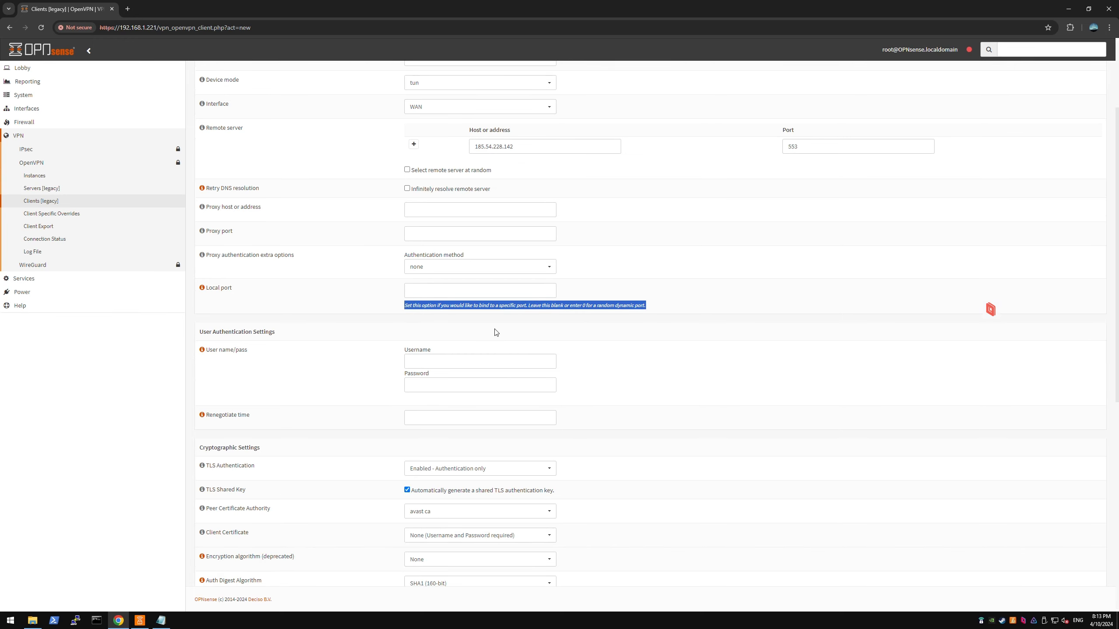
Delete the already covered nobind and client lines from the Notepad note.
left_click(161, 621)
left_click(404, 381)
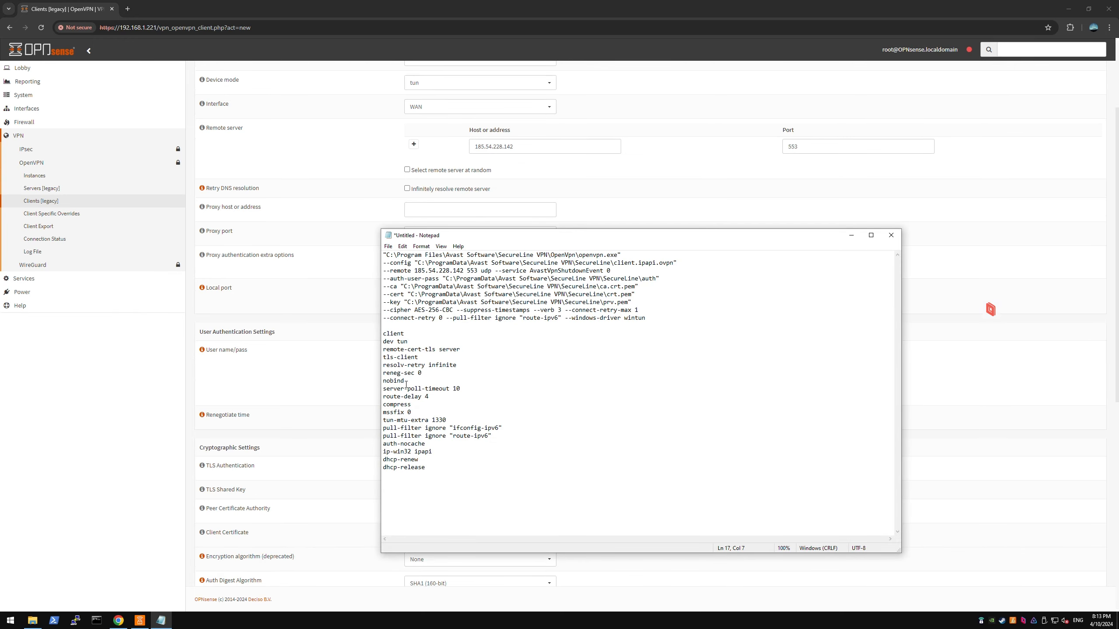
left_click_drag(406, 383, 374, 382)
key("BackSpace")
key("BackSpace")
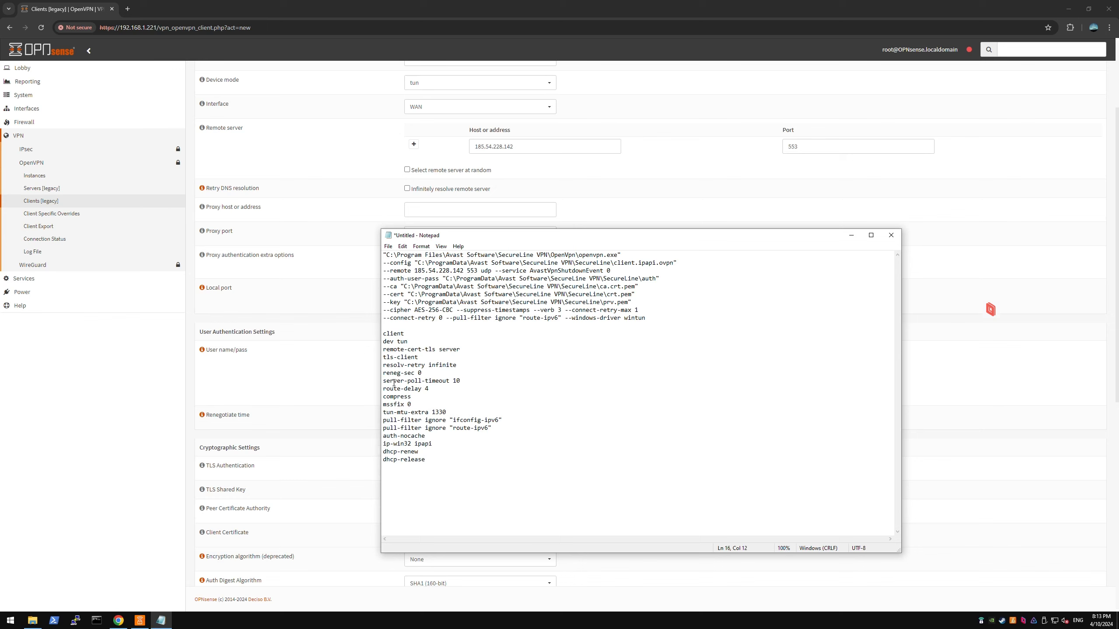
key("BackSpace")
key("BackSpace")
Remove the dev tun and tls-client lines from the note's list of remaining options.
left_click_drag(413, 336, 363, 335)
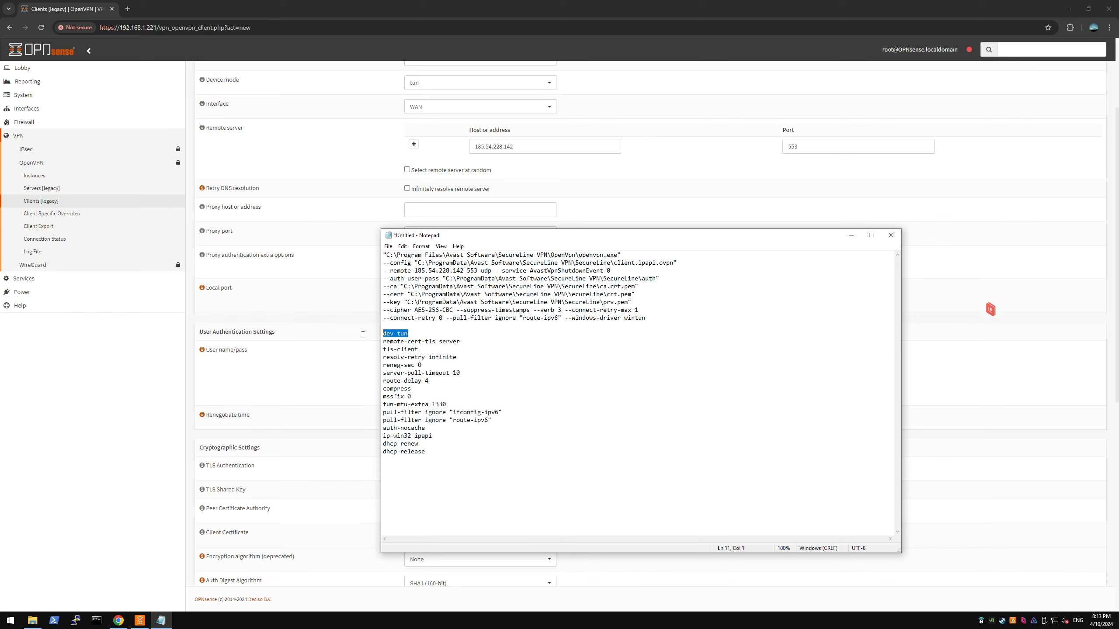
key("BackSpace")
key("BackSpace")
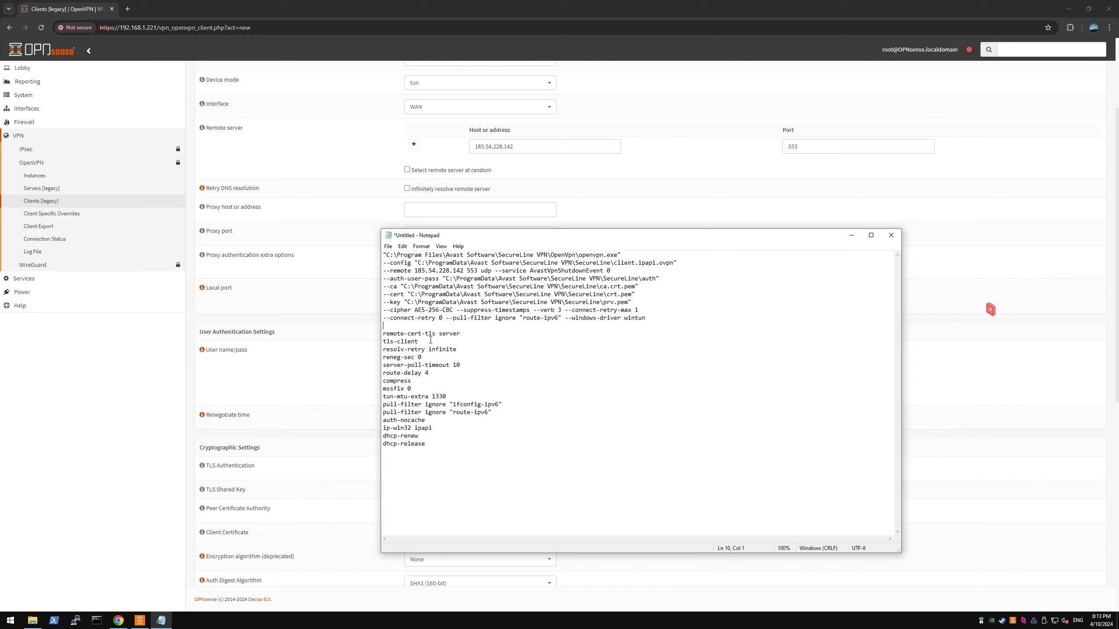
key("Down")
key("Down")
key("shift+End")
key("BackSpace")
key("BackSpace")
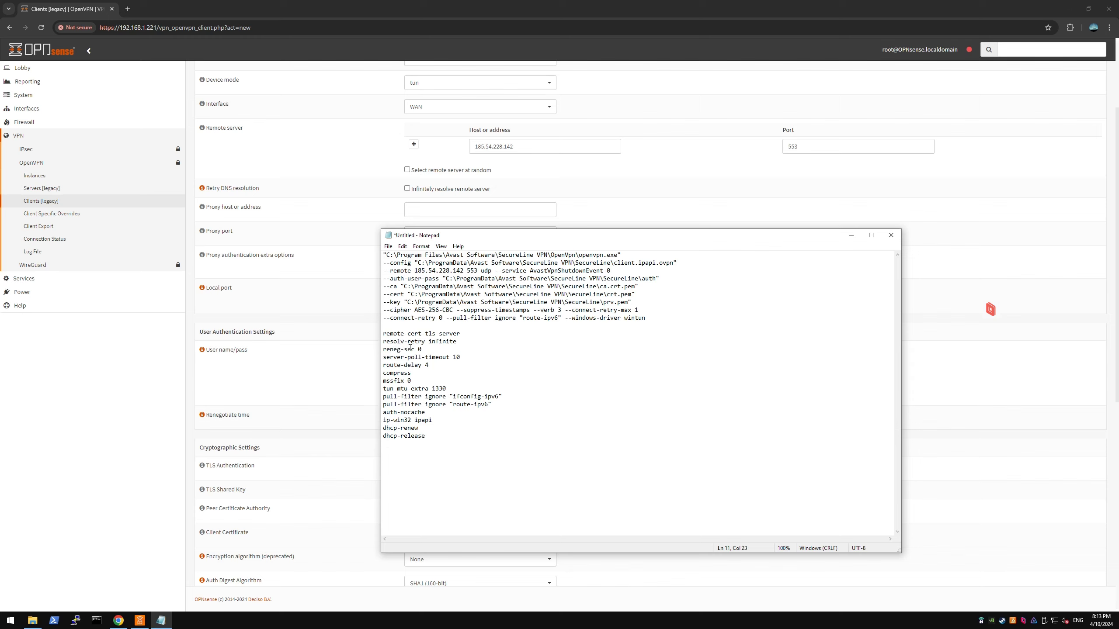
Set the client's renegotiate time to 0, following the reneg-sec line in the Notepad note.
left_click_drag(455, 350, 398, 350)
left_click(365, 355)
scroll(419, 418, "down", 10)
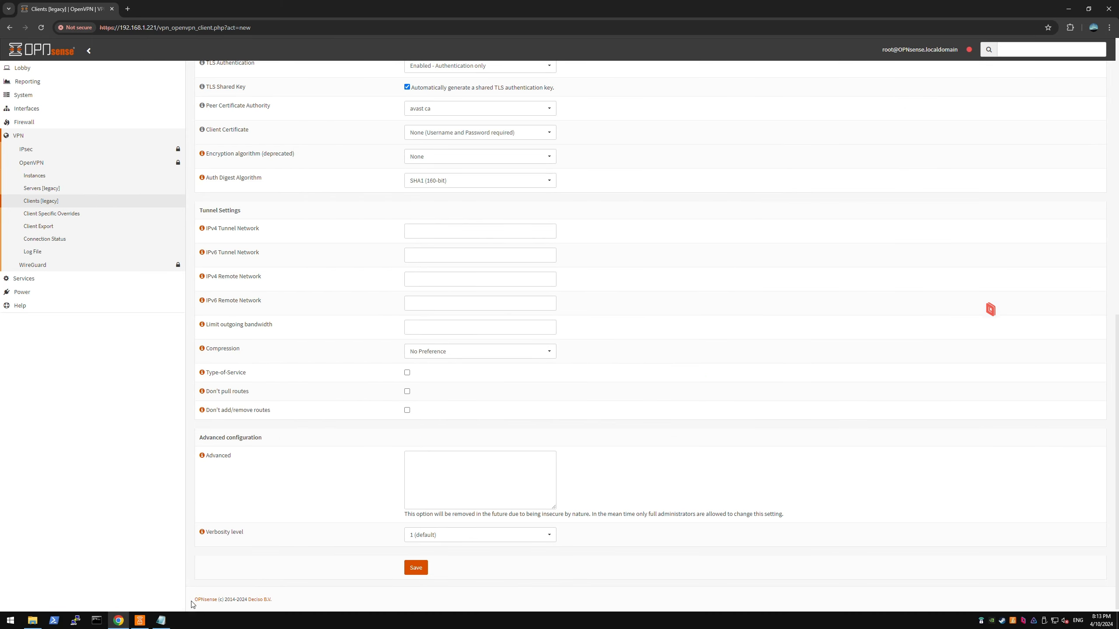
key("alt+Tab")
left_click(408, 382)
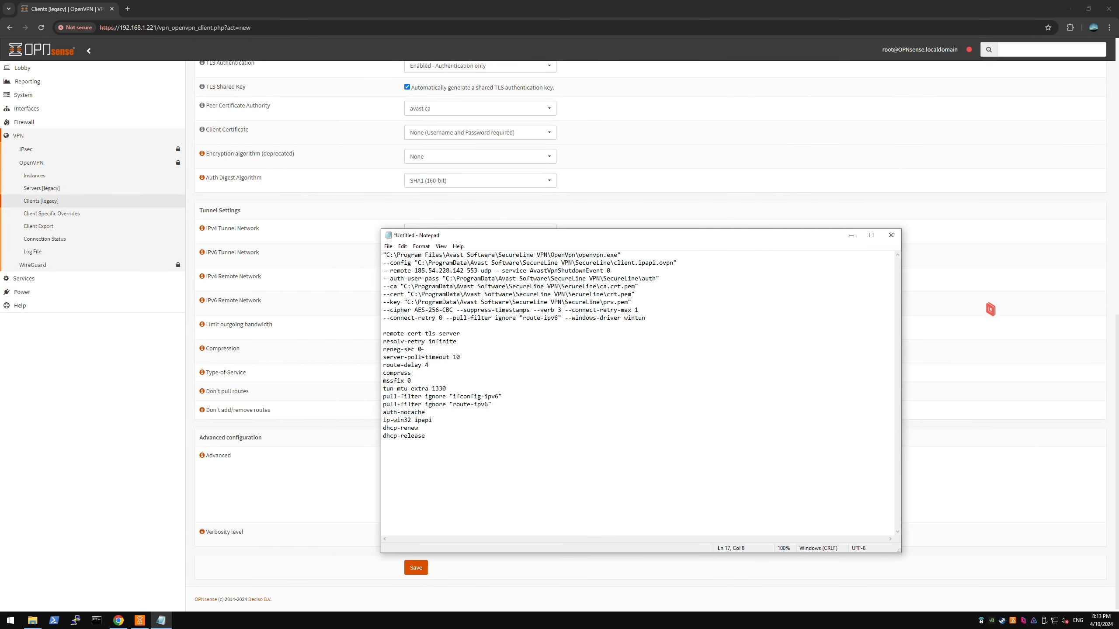
left_click_drag(422, 353, 407, 351)
key("alt+Tab")
scroll(387, 312, "up", 3)
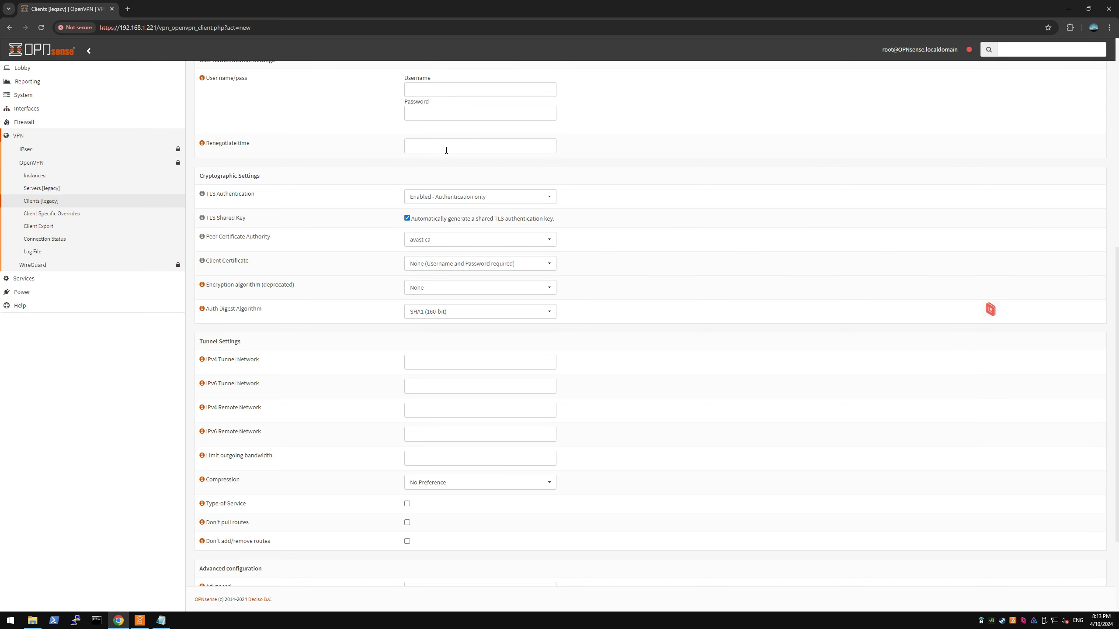
left_click(443, 147)
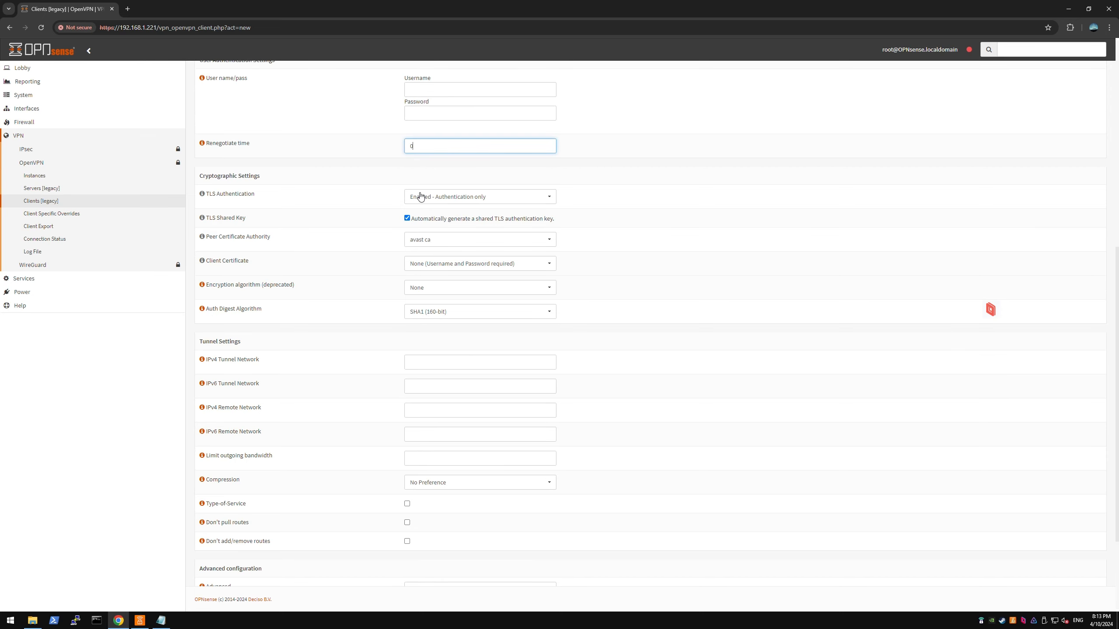
type("0")
Check the TLS Authentication setting against the options listed in the Notepad note, including remote-cert-tls server.
scroll(421, 197, "up", 1)
left_click_drag(261, 241, 205, 242)
left_click(275, 261)
scroll(294, 267, "up", 4)
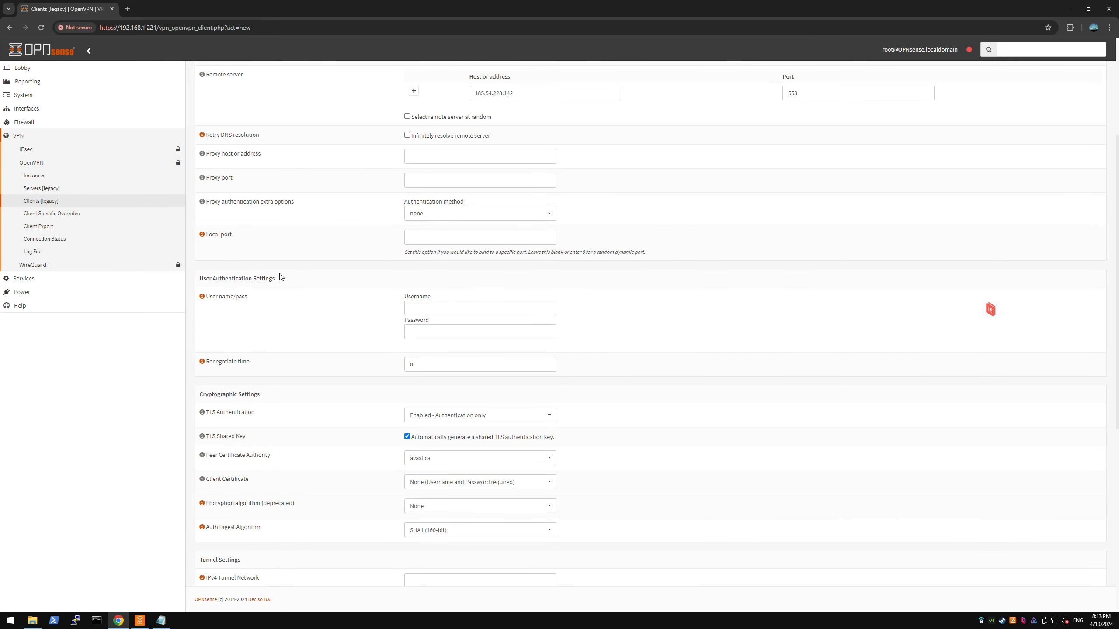
scroll(280, 276, "up", 3)
scroll(280, 278, "down", 3)
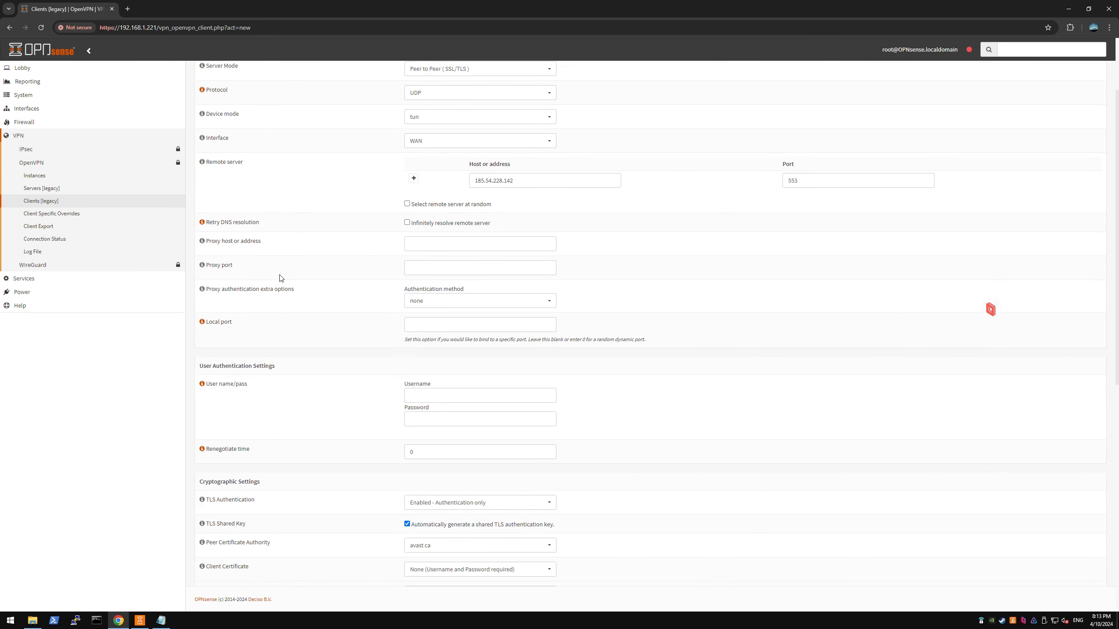
left_click(161, 620)
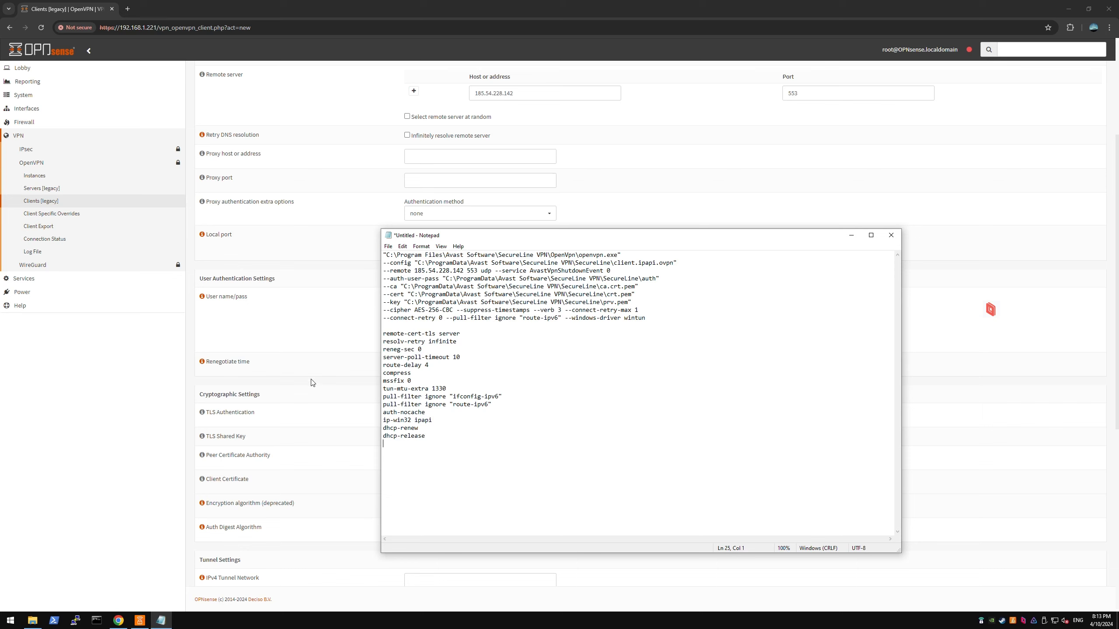
left_click_drag(482, 424, 485, 316)
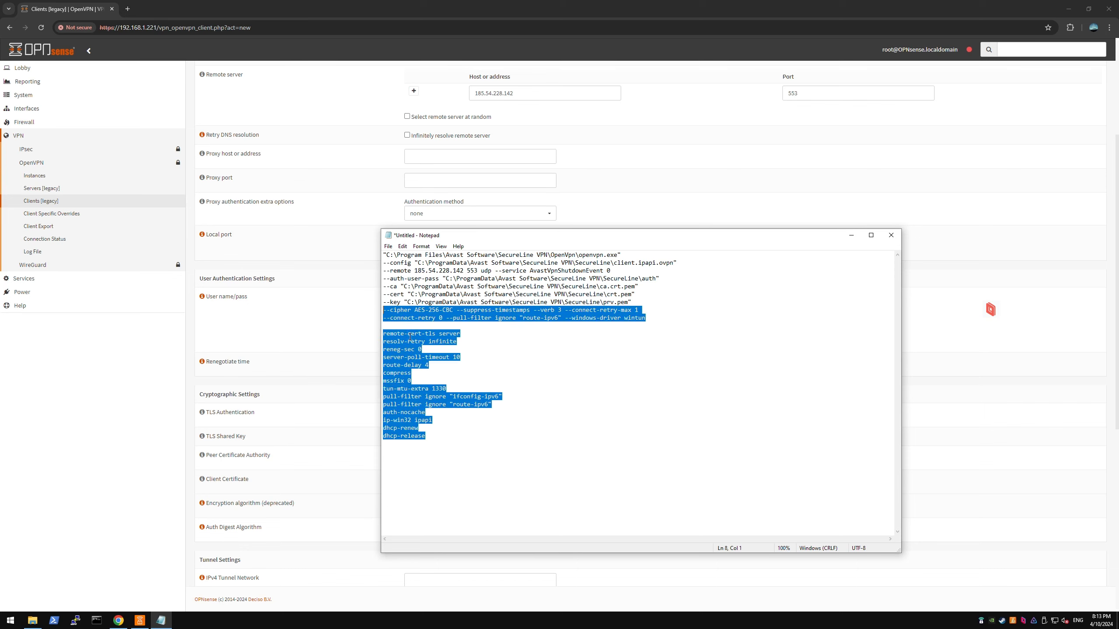
left_click(408, 333)
double_click(390, 334)
double_click(430, 334)
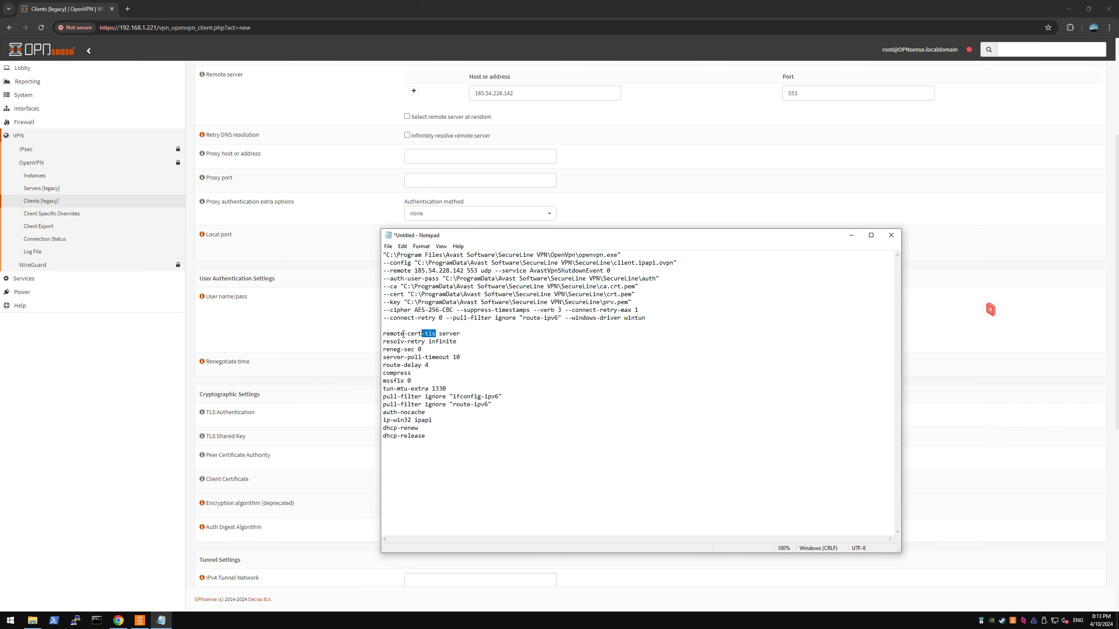
Set TLS Authentication to Disabled in the OpenVPN client's cryptographic settings.
left_click(348, 324)
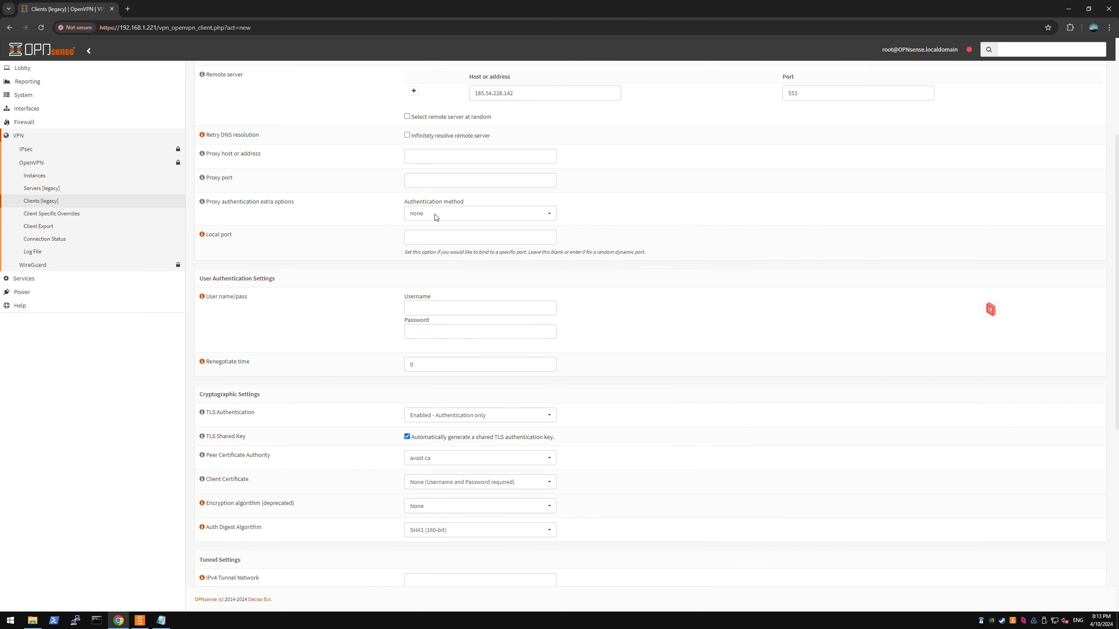
left_click(429, 416)
left_click(436, 429)
scroll(433, 425, "down", 2)
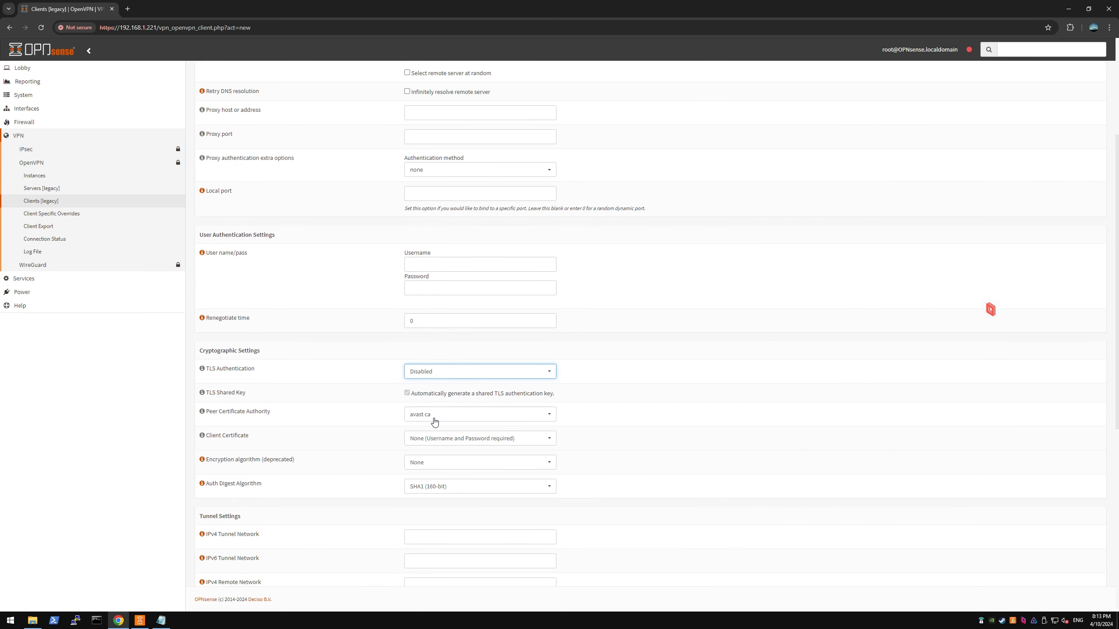
Choose avast.ca as the peer certificate authority and melb cert as the client certificate.
triple_click(205, 370)
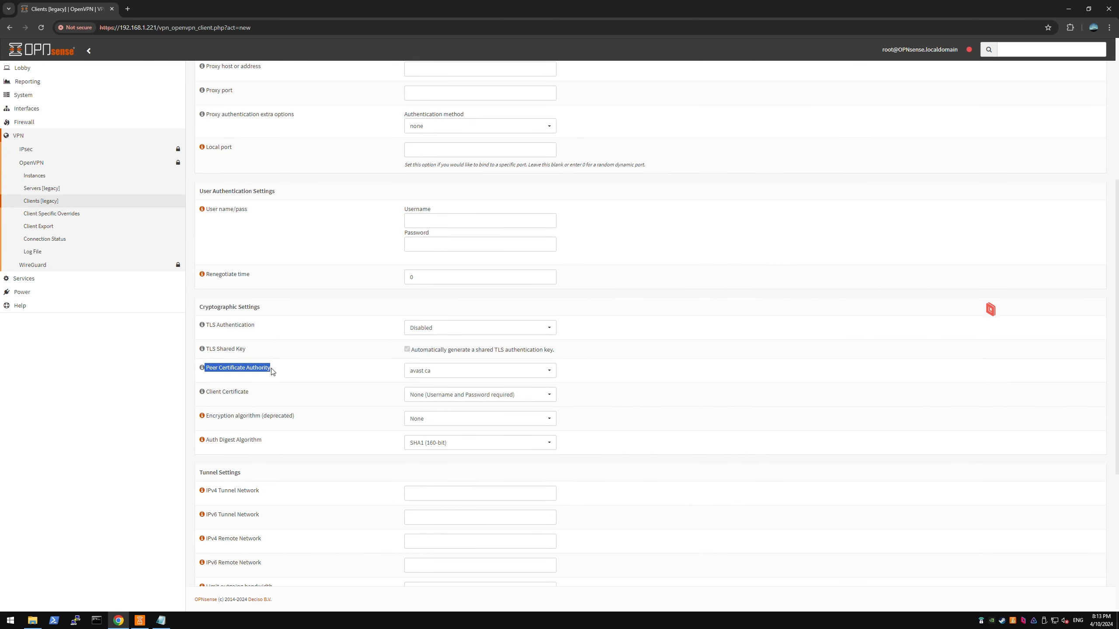
left_click(430, 373)
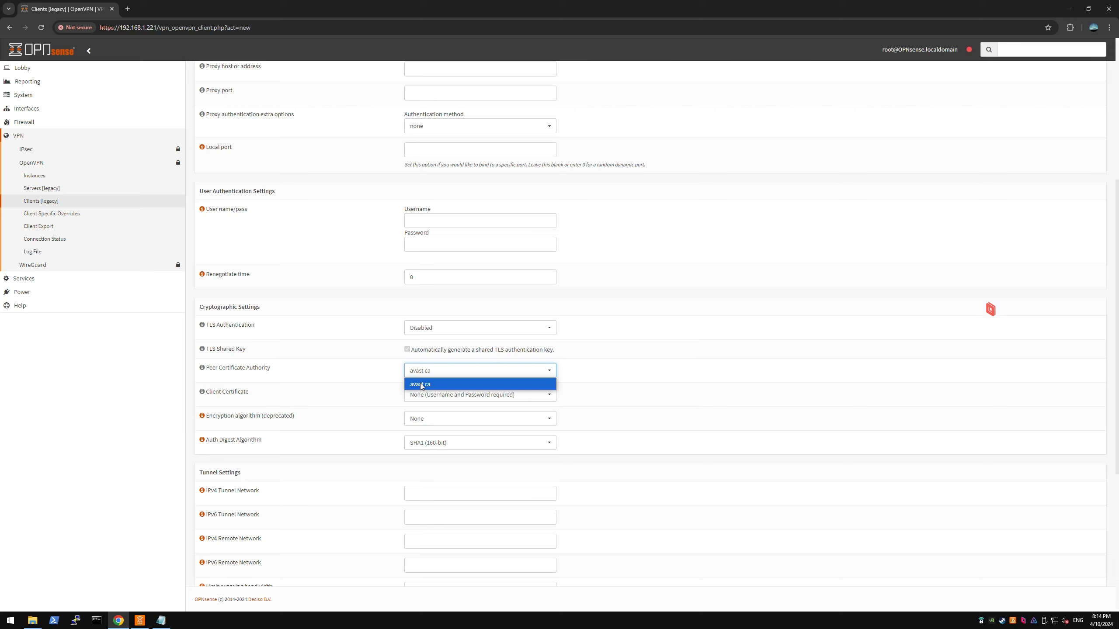
left_click(426, 385)
scroll(386, 382, "down", 1)
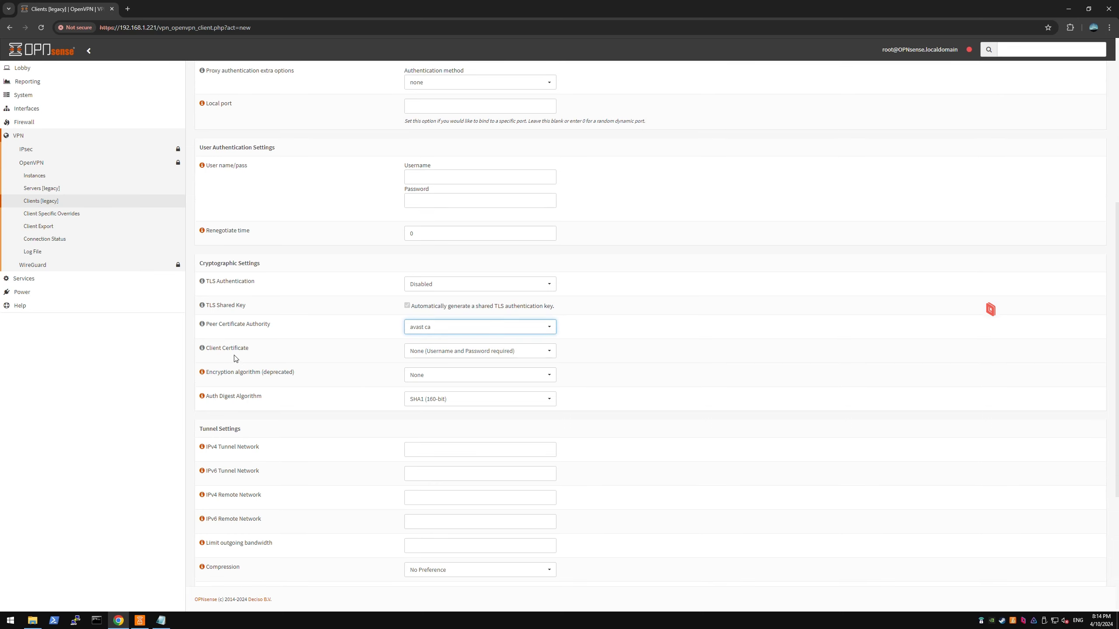
left_click_drag(249, 349, 206, 348)
left_click(412, 352)
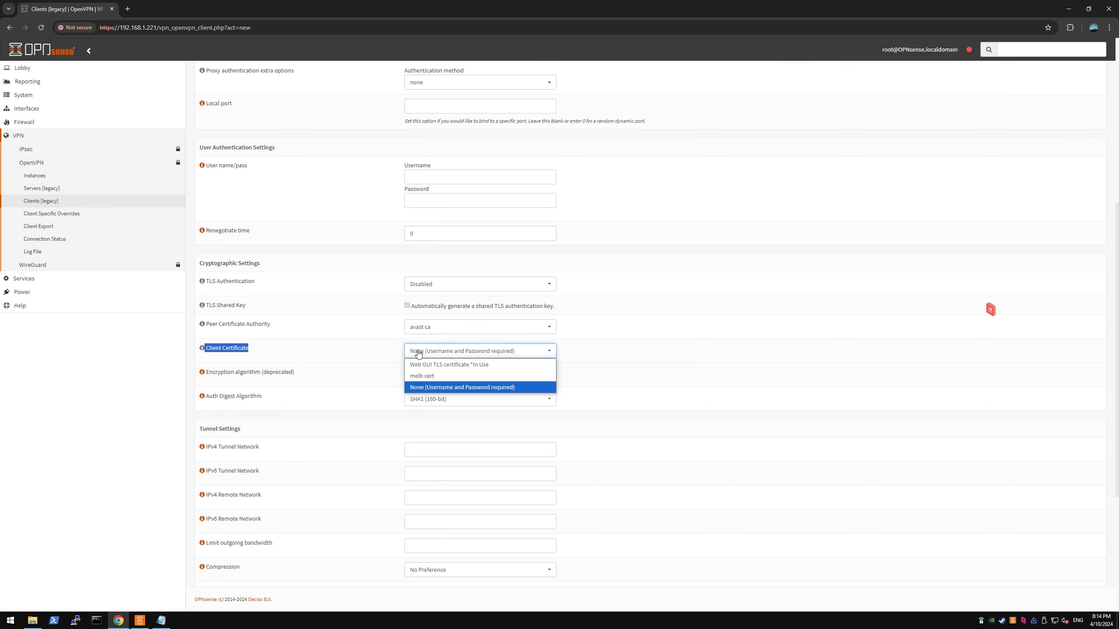
left_click(435, 380)
left_click(281, 380)
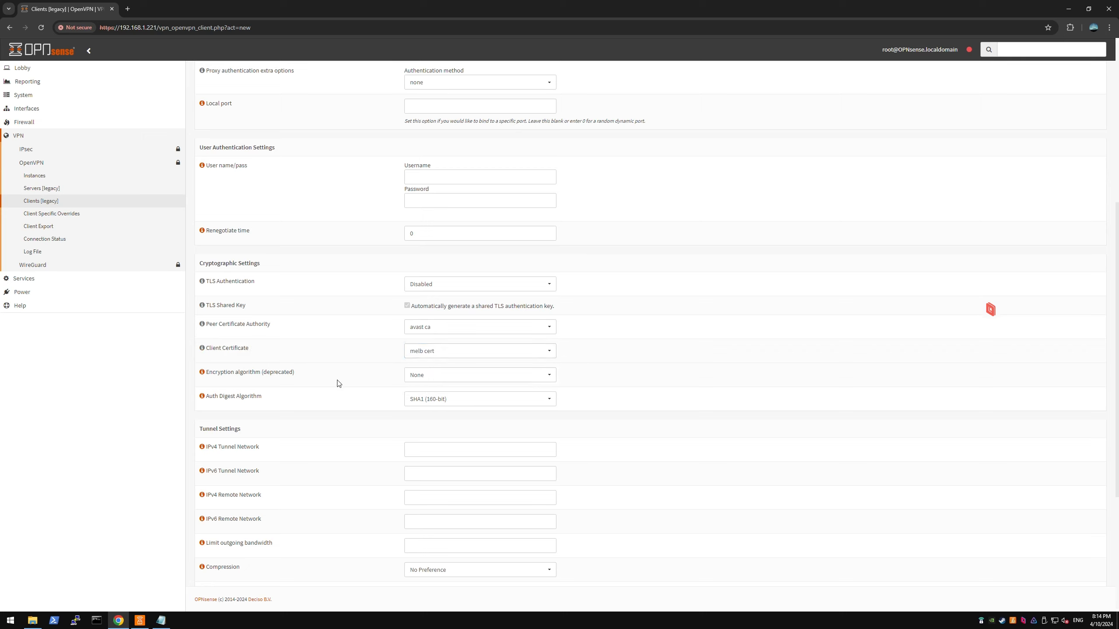
Set the encryption algorithm to AES-256-CBC (256 bit key, 128 bit block), matching the cipher option in the note.
left_click_drag(298, 373, 207, 374)
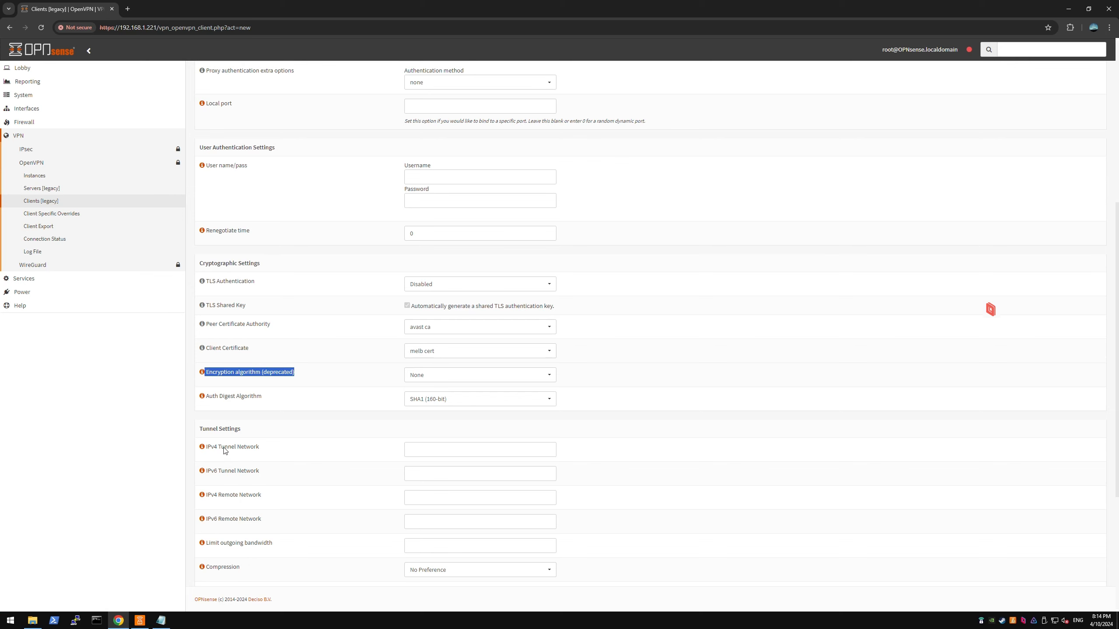
left_click(161, 621)
left_click(449, 311)
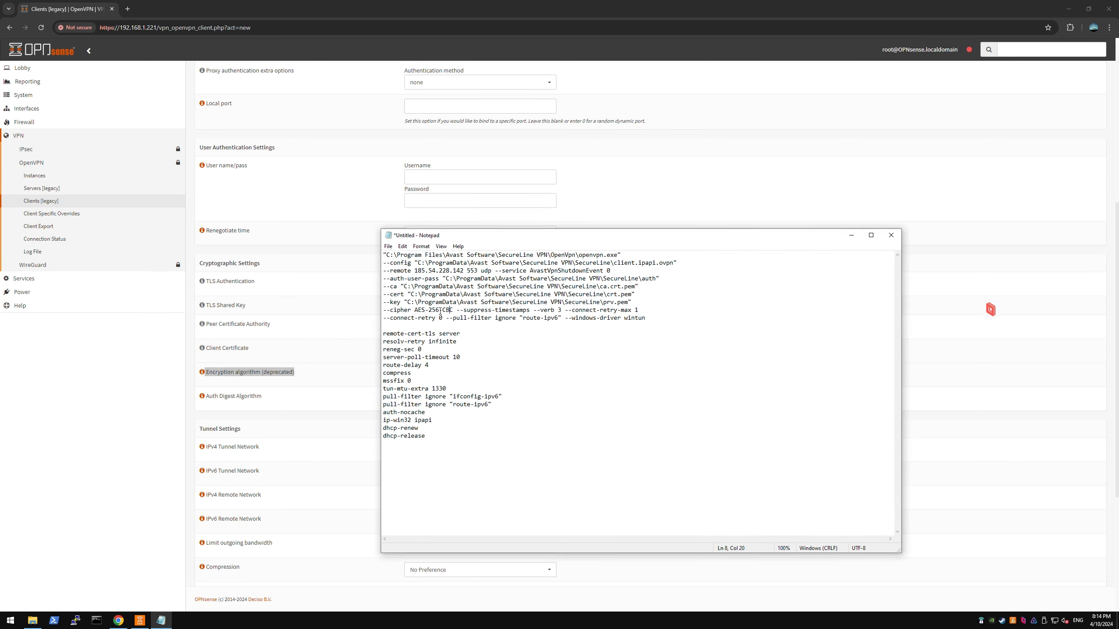
key("ctrl+shift+Left")
key("ctrl+shift+Left")
key("Left")
left_click_drag(442, 312, 414, 311)
left_click_drag(414, 312, 450, 312)
key("alt+Tab")
left_click(432, 375)
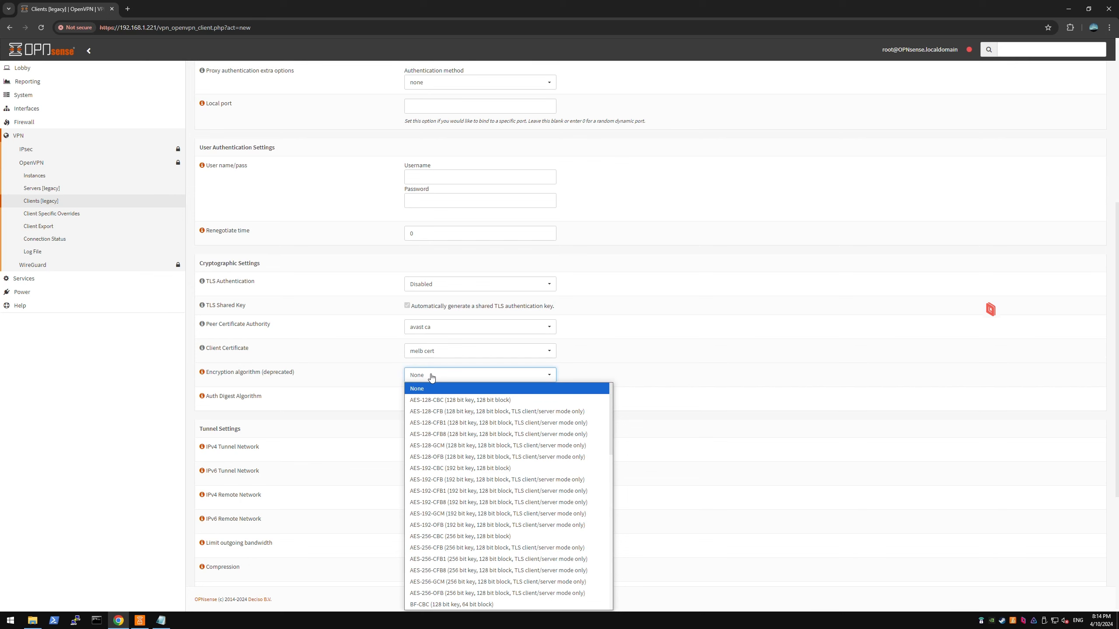
scroll(452, 467, "down", 2)
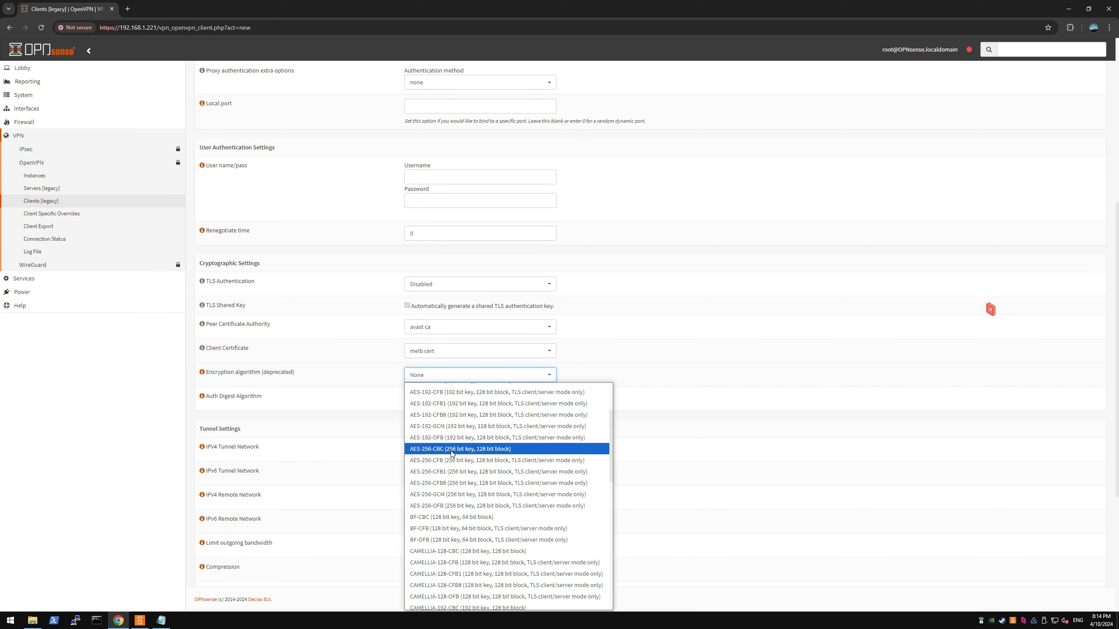
left_click(445, 454)
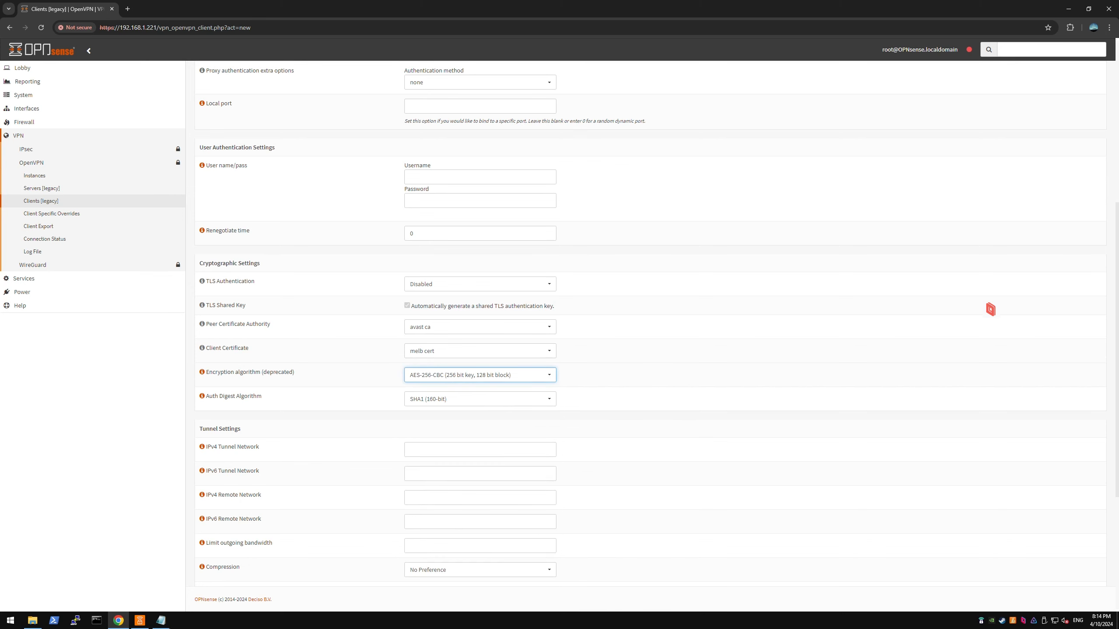
key("alt+Tab")
left_click_drag(468, 311, 414, 310)
left_click(414, 310)
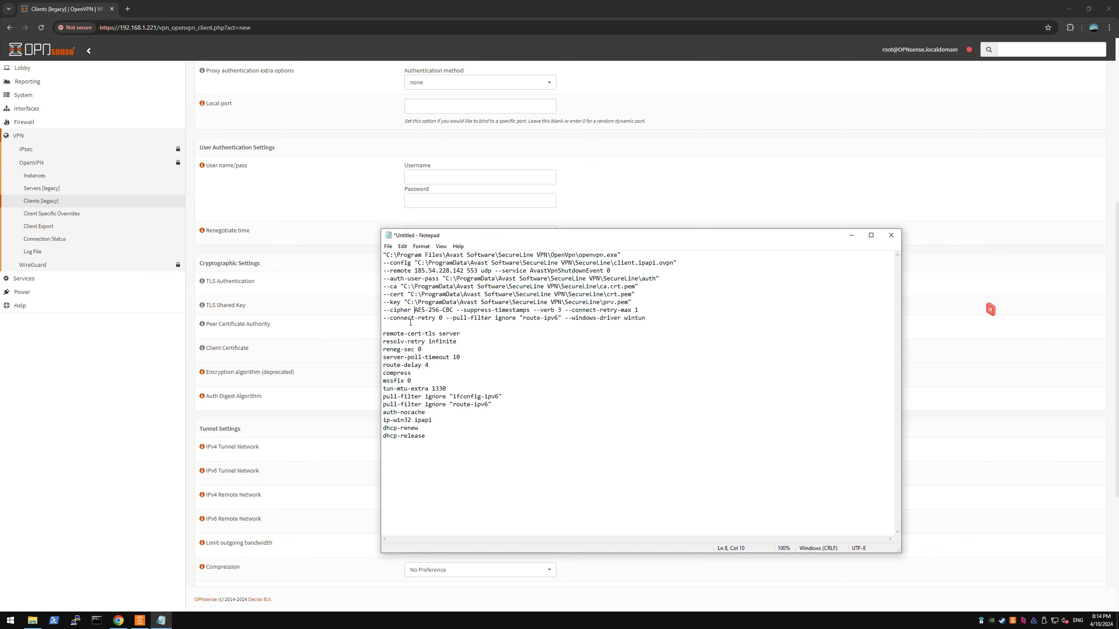
Search the note's command line and option list for a setting that corresponds to Auth Digest Algorithm.
left_click(320, 381)
triple_click(230, 398)
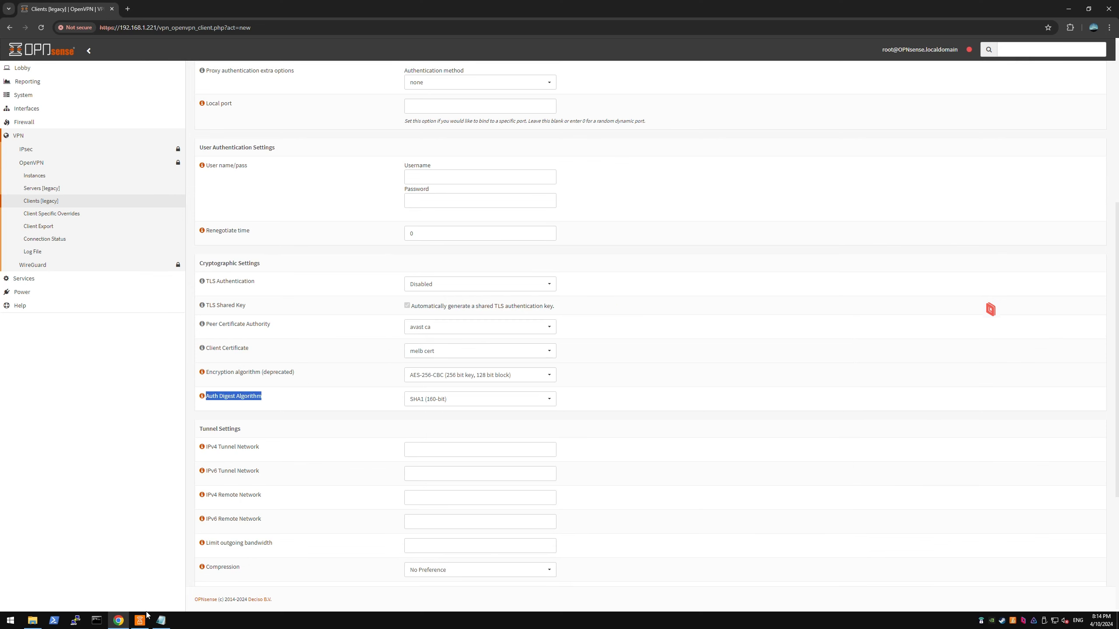
key("alt+Tab")
left_click_drag(438, 440, 383, 329)
left_click(646, 318)
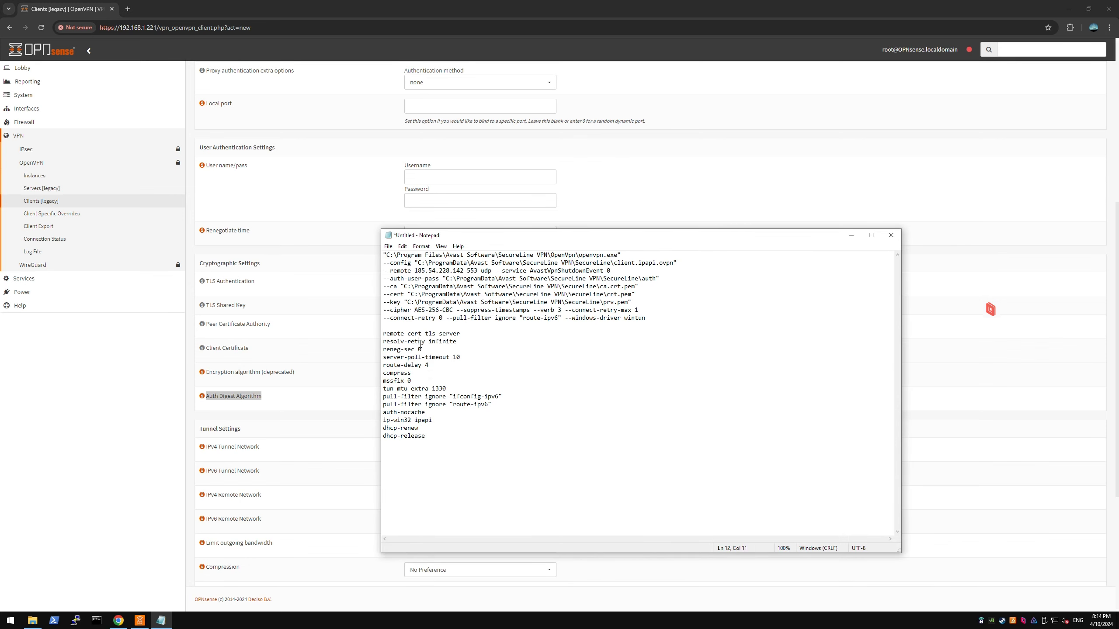
left_click_drag(646, 318, 415, 260)
left_click(415, 260)
left_click(328, 339)
Look over the IPv4 and IPv6 tunnel and remote network, outgoing bandwidth and advanced configuration fields, leaving them blank.
scroll(426, 393, "down", 2)
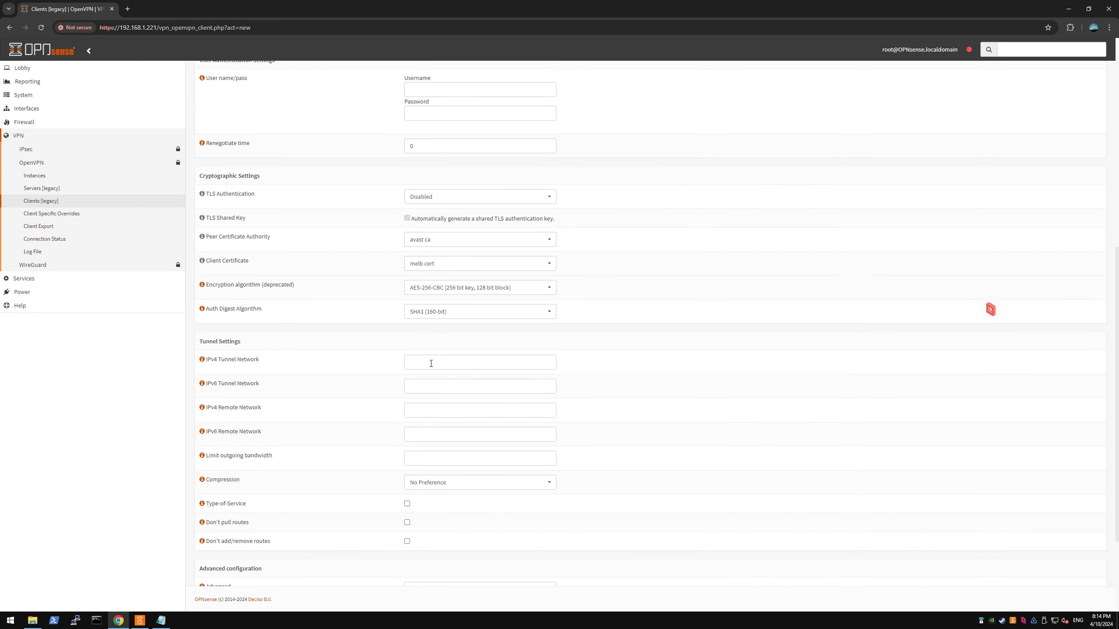
left_click(431, 363)
left_click(425, 386)
left_click(422, 410)
left_click(416, 434)
left_click(432, 457)
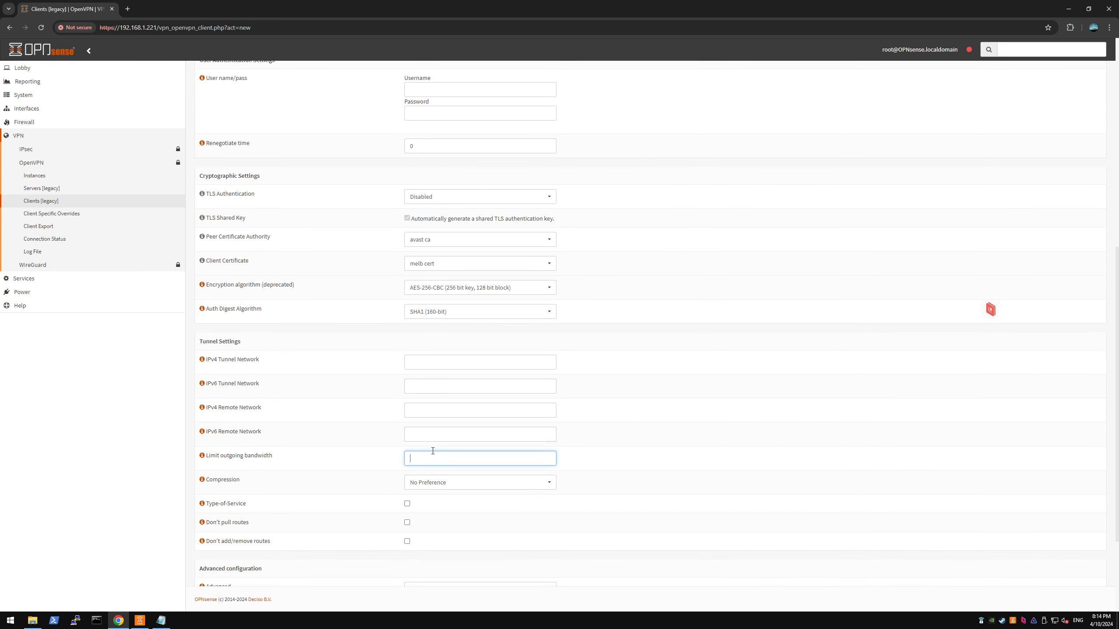
left_click(445, 362)
left_click(436, 387)
left_click(434, 410)
left_click(434, 435)
left_click(434, 457)
scroll(438, 406, "down", 1)
scroll(436, 405, "down", 1)
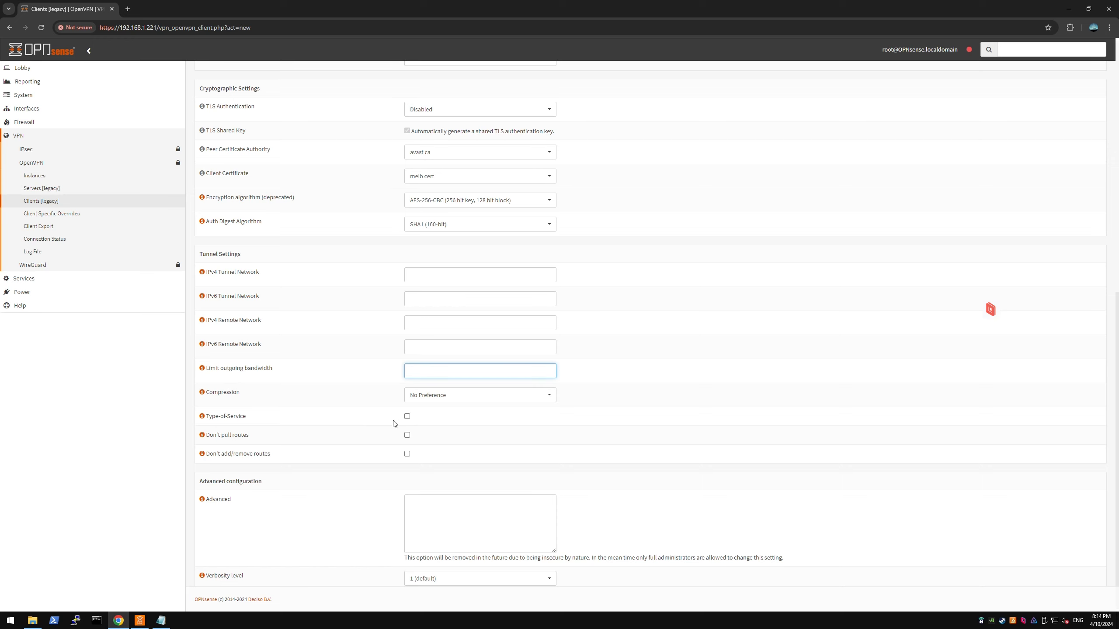
scroll(410, 421, "down", 1)
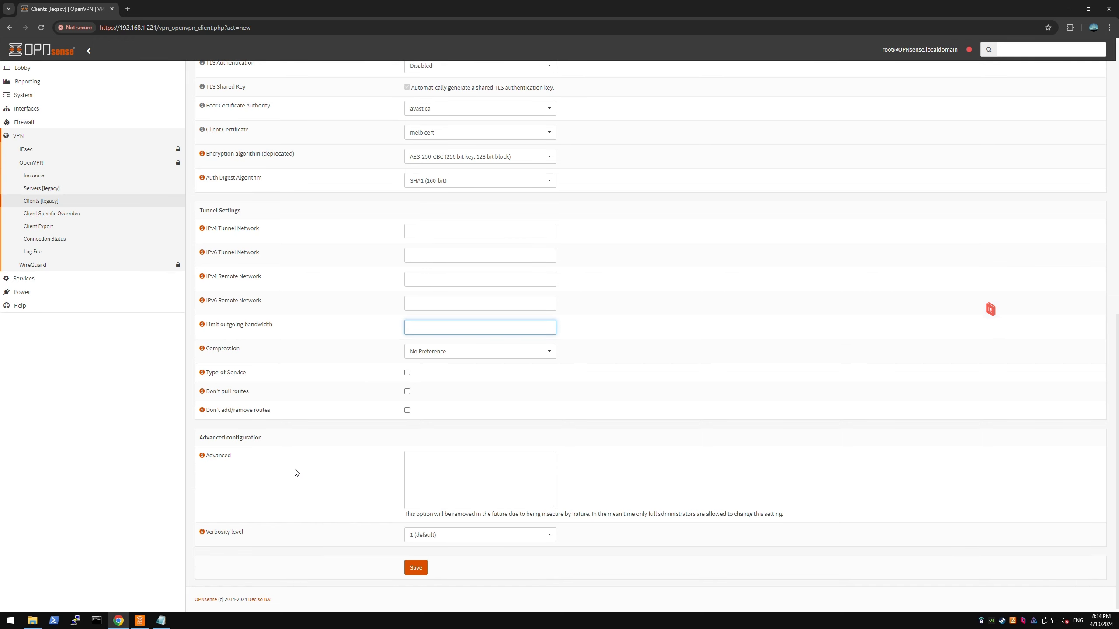
left_click(436, 457)
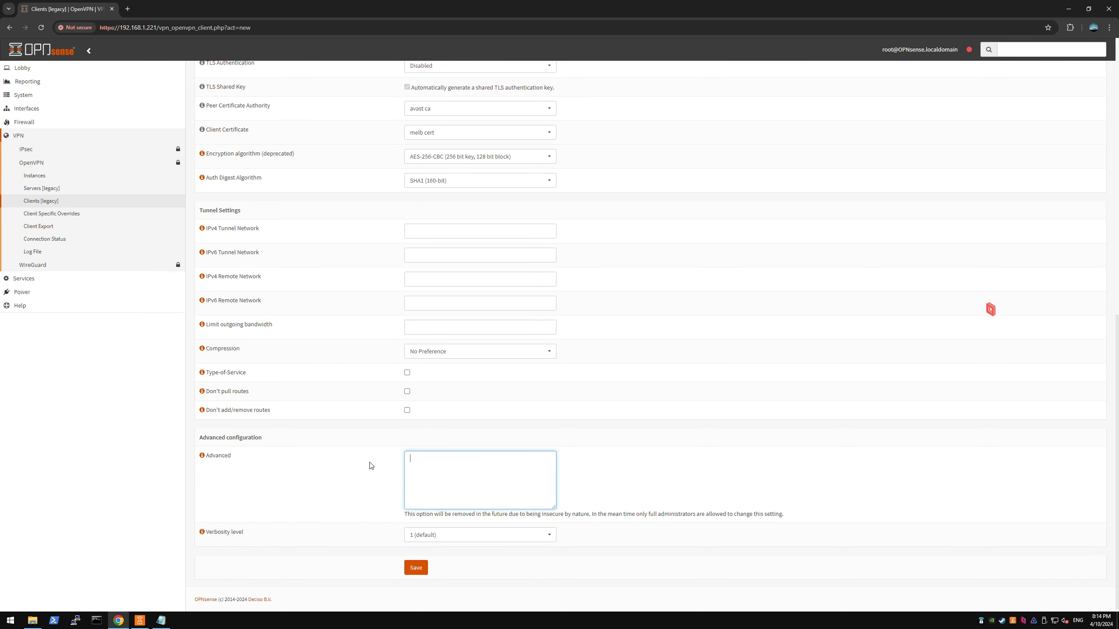
Delete the already covered reneg-sec 0 line from the Notepad note.
left_click(161, 625)
left_click(422, 366)
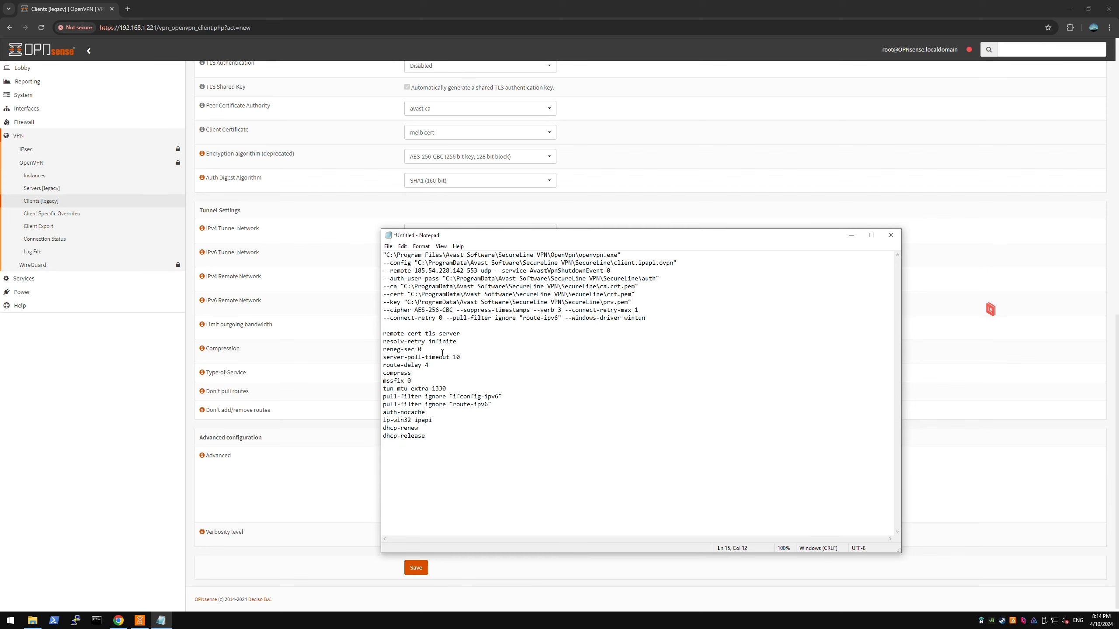
left_click_drag(461, 347, 347, 351)
key("BackSpace")
key("BackSpace")
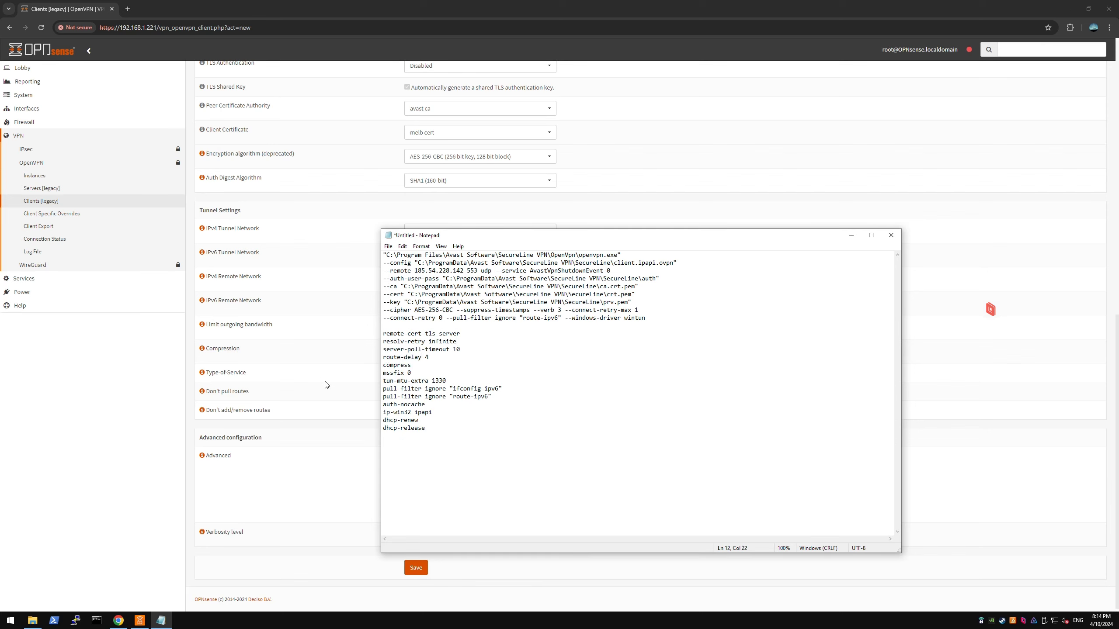
Set the client's compression to Partial - Packet framing for compression (--compress), matching the compress line in the note.
left_click(349, 370)
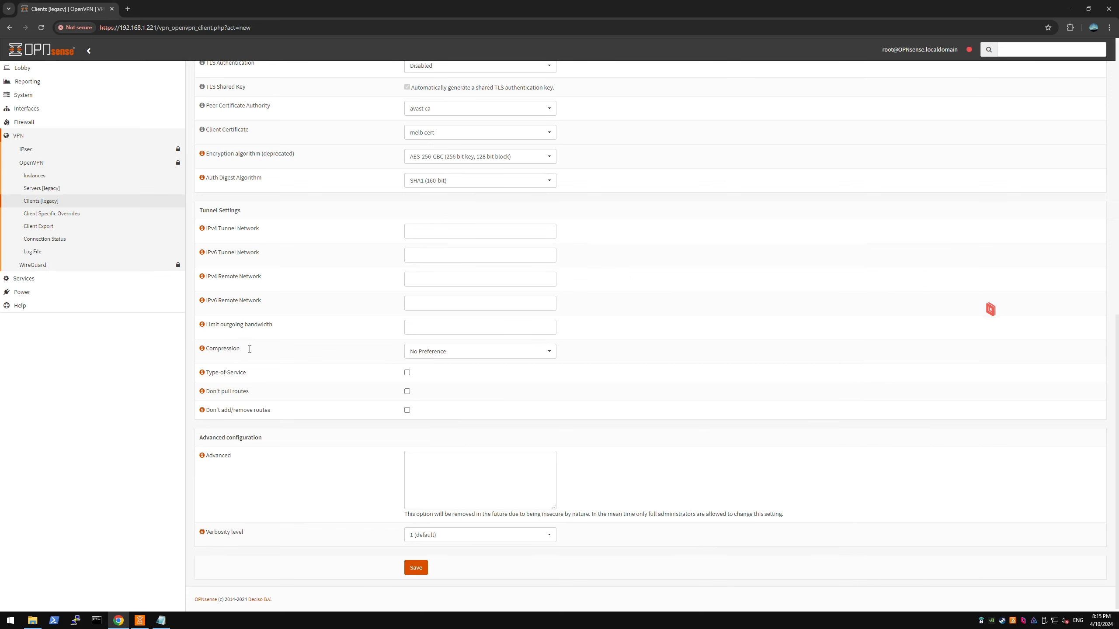
left_click_drag(249, 349, 204, 349)
left_click(202, 349)
left_click(202, 349)
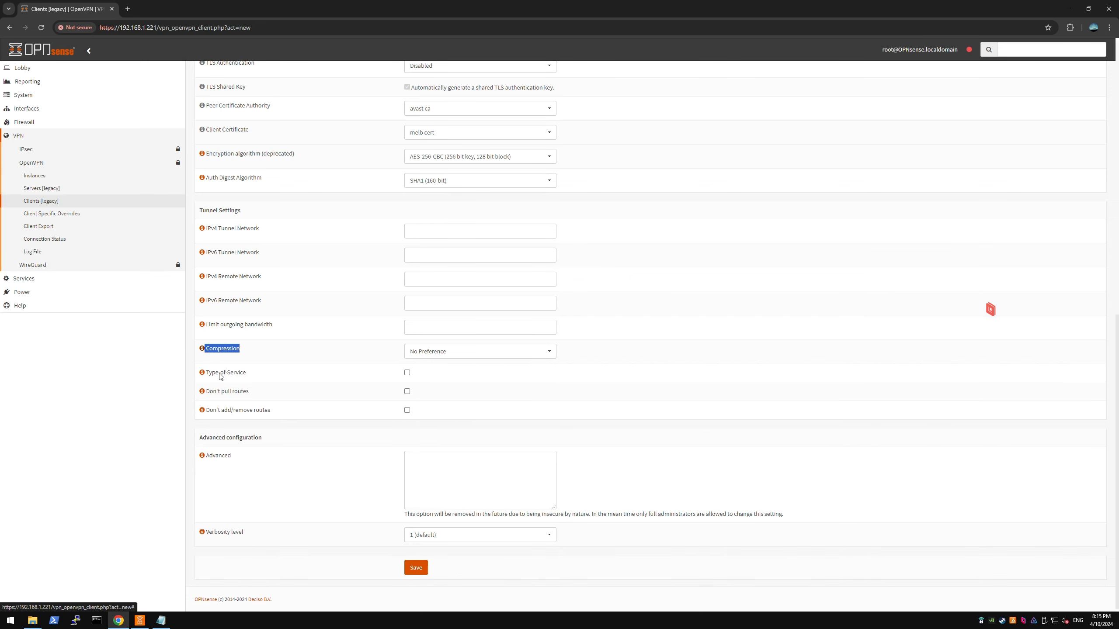
key("alt+Tab")
double_click(415, 365)
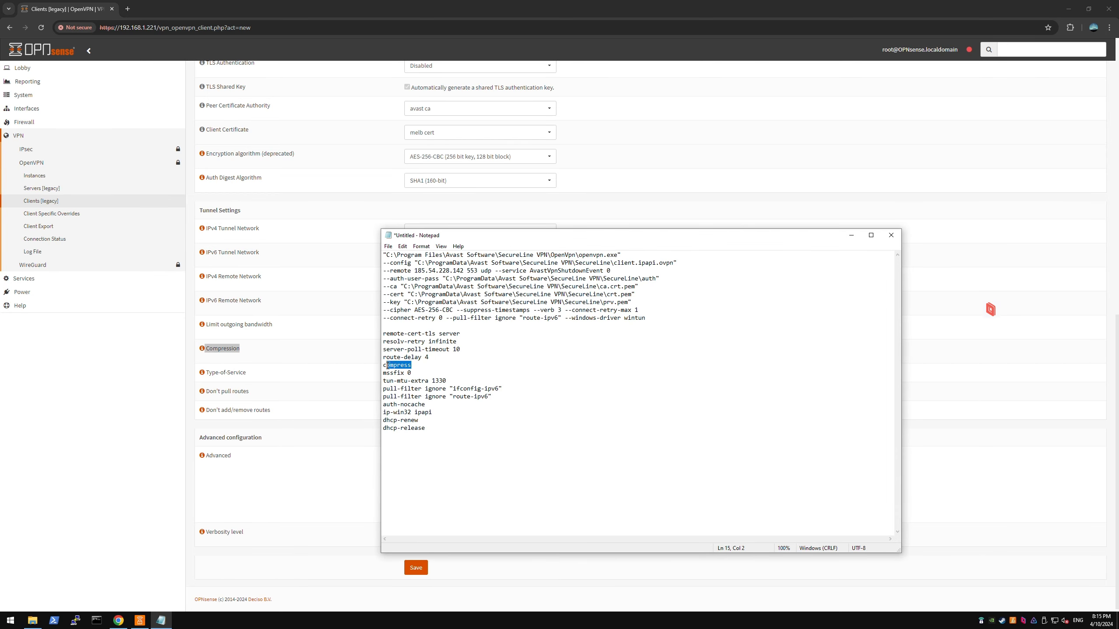
left_click(416, 365)
double_click(415, 365)
left_click(325, 363)
left_click(446, 352)
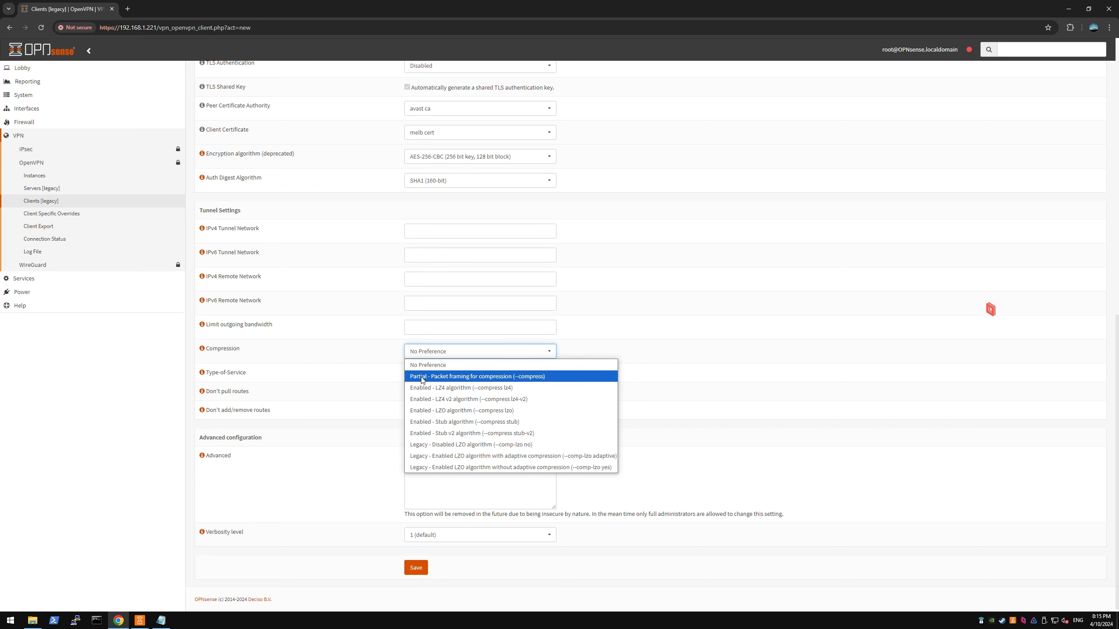
left_click(524, 380)
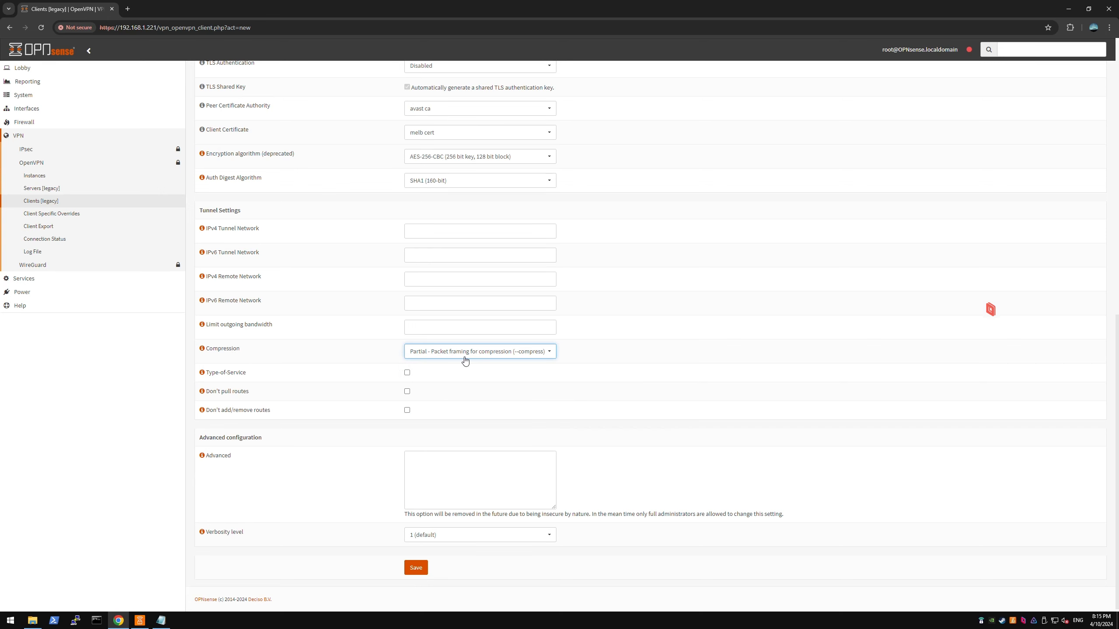
Delete the already covered compress line from the Notepad note.
left_click(160, 620)
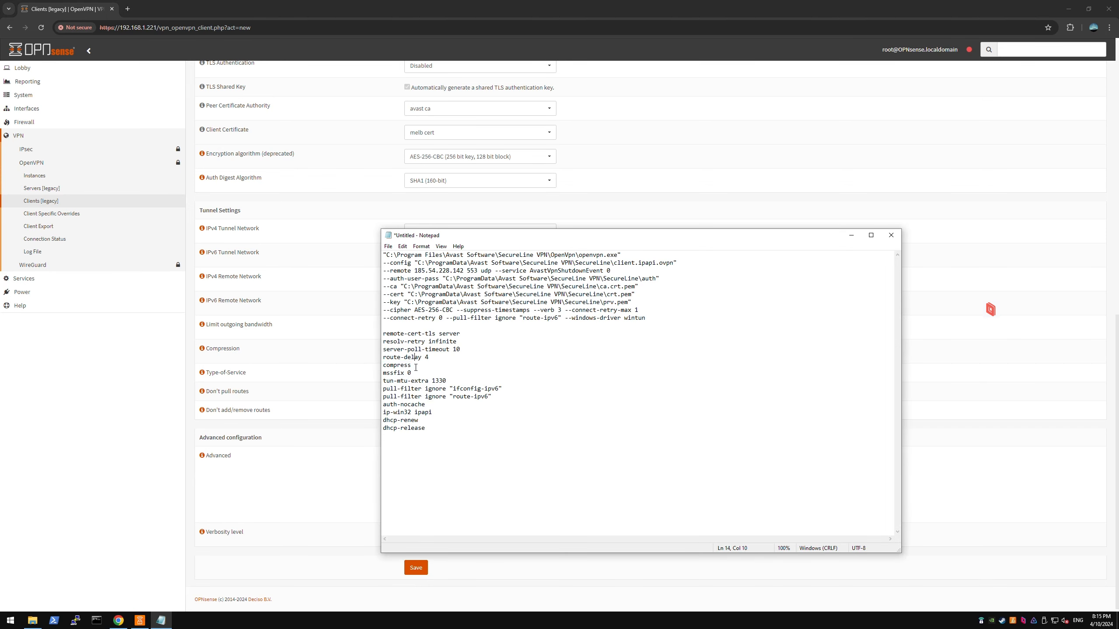
left_click_drag(383, 365, 415, 368)
key("BackSpace")
key("BackSpace")
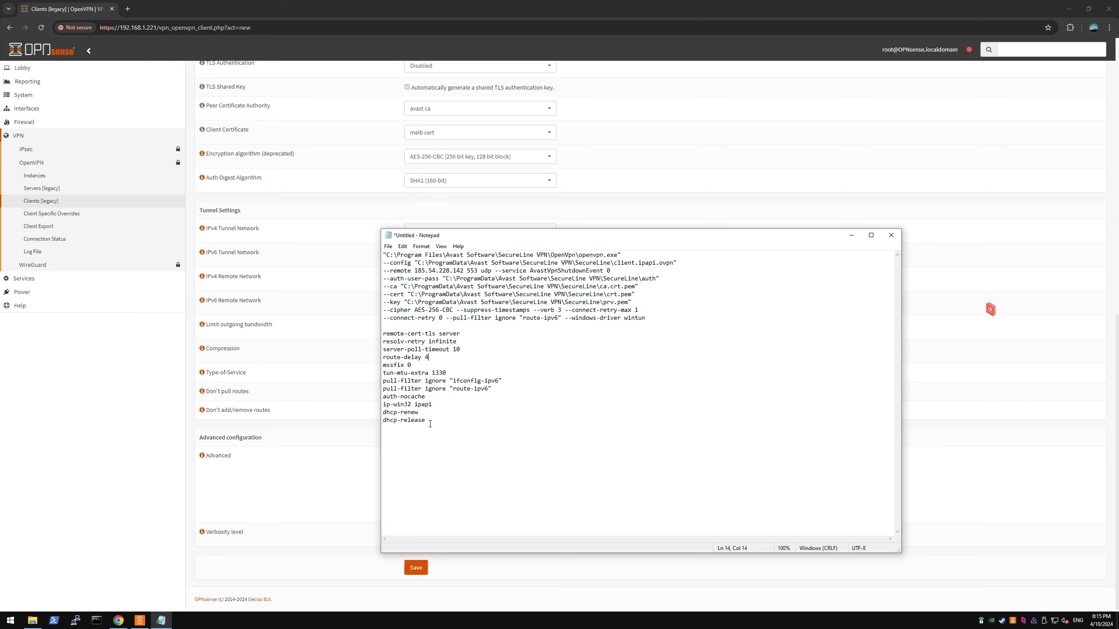
Delete the ip-win32 ipapi, dhcp-renew and dhcp-release lines from the note.
key("Return")
left_click_drag(425, 428, 383, 420)
double_click(421, 412)
left_click(418, 412)
left_click_drag(453, 414, 383, 412)
key("BackSpace")
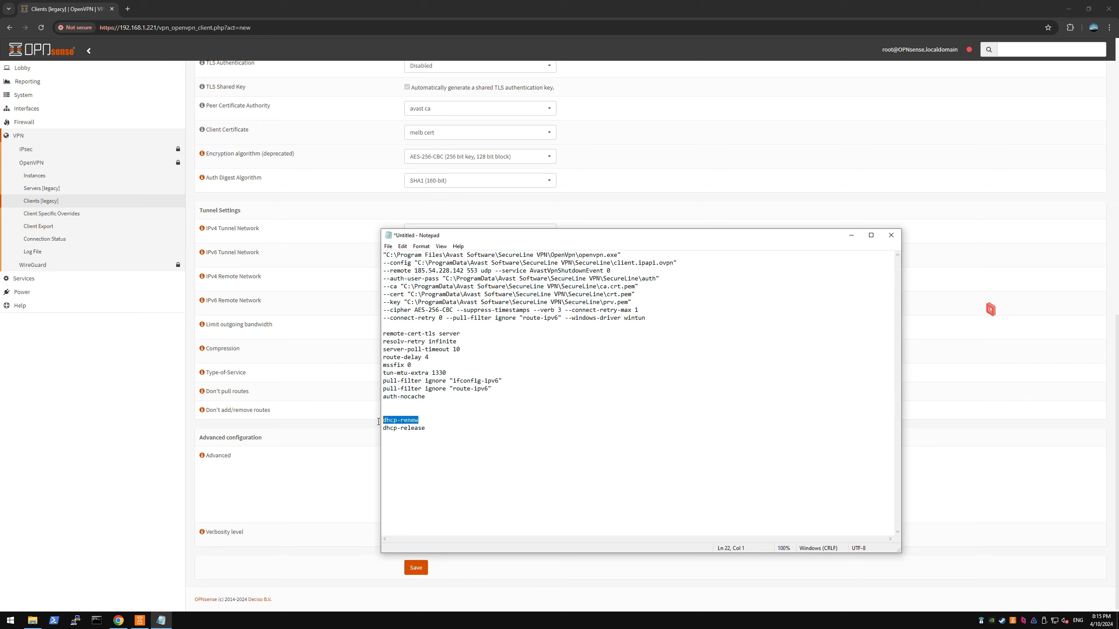
left_click(443, 433)
left_click_drag(442, 432, 383, 419)
key("BackSpace")
key("BackSpace")
key("BackSpace")
Copy the note's remaining options, from remote-cert-tls server to auth-nocache, into the client's Advanced configuration field.
left_click_drag(433, 394, 382, 342)
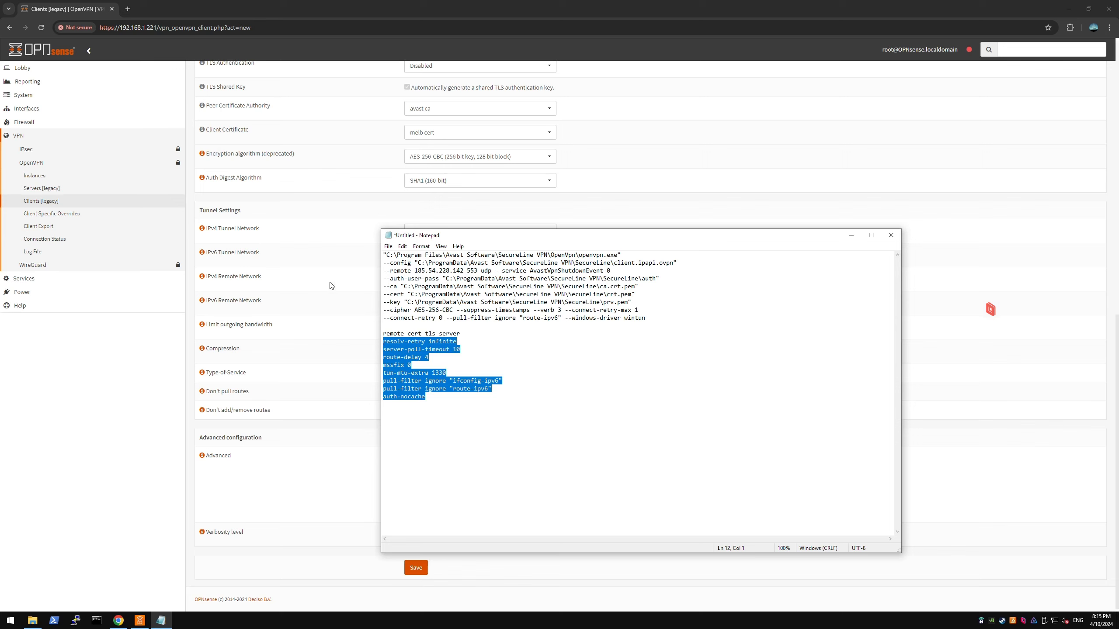
left_click_drag(426, 398, 356, 330)
right_click(385, 345)
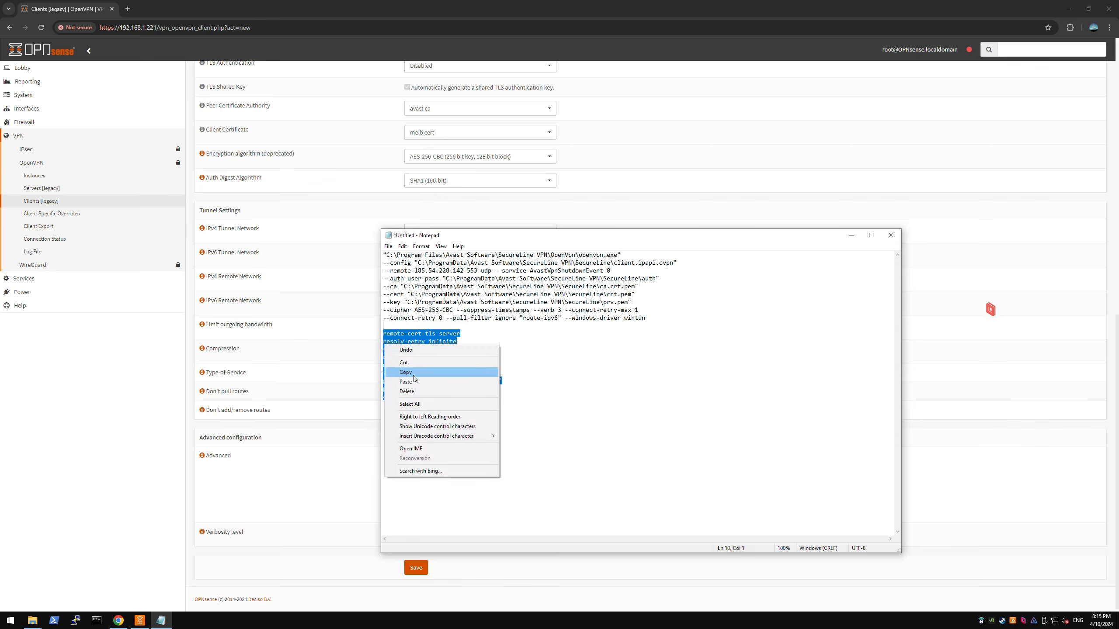
left_click(398, 369)
left_click(317, 392)
left_click(425, 465)
key("ctrl+v")
scroll(427, 462, "up", 2)
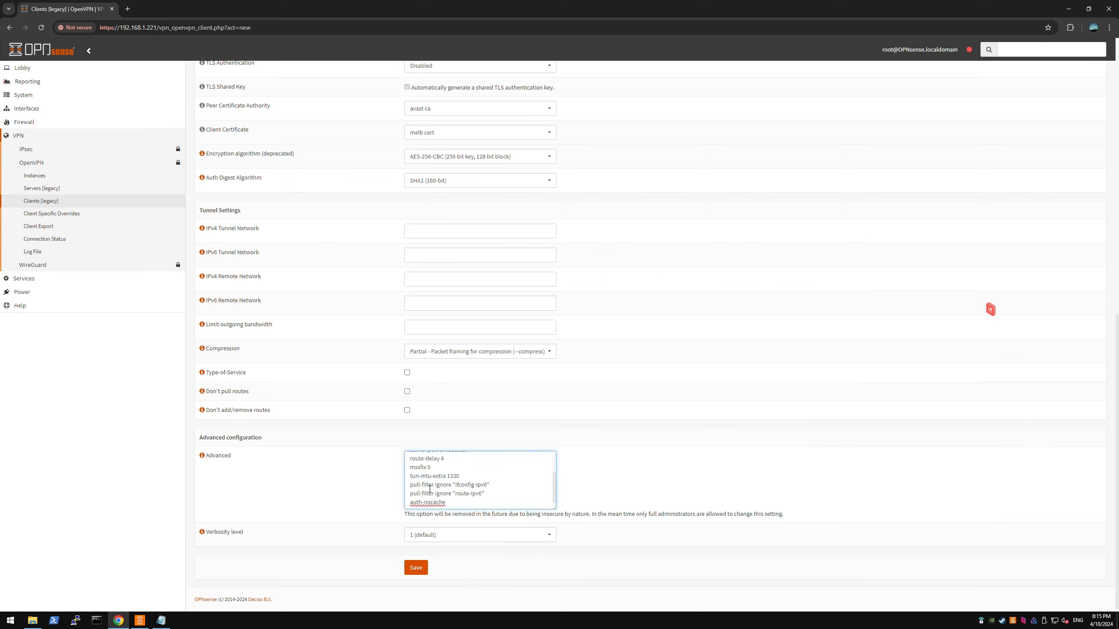
scroll(411, 468, "down", 2)
Check the --verb option in the note's command line and set the client's verbosity level to 4.
left_click(161, 621)
left_click(509, 326)
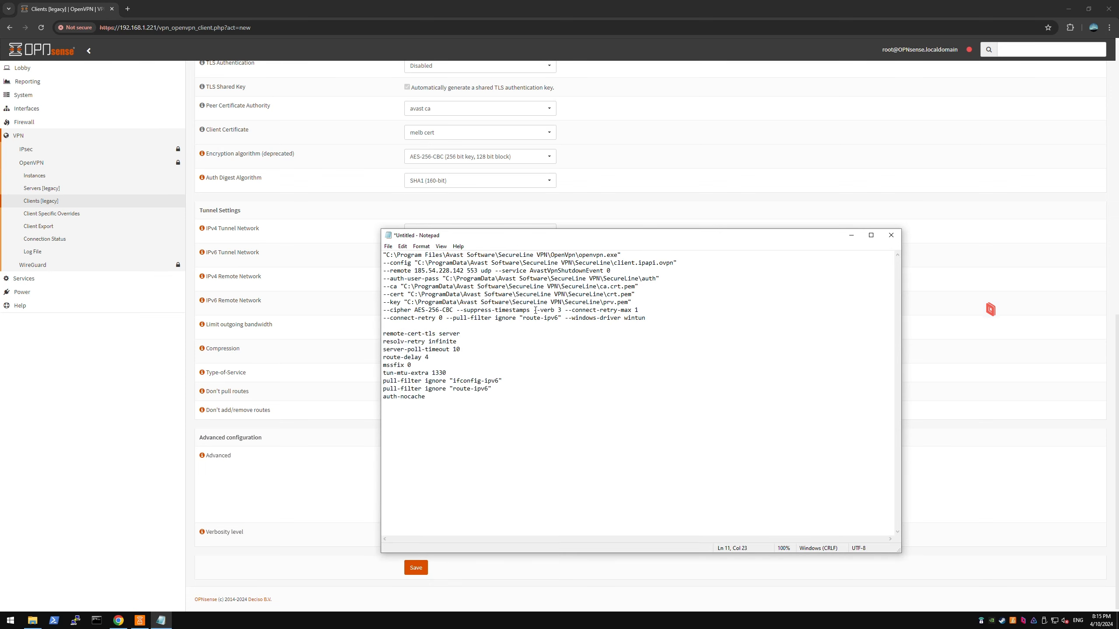
left_click_drag(534, 310, 564, 312)
left_click(556, 330)
left_click(321, 451)
left_click(437, 534)
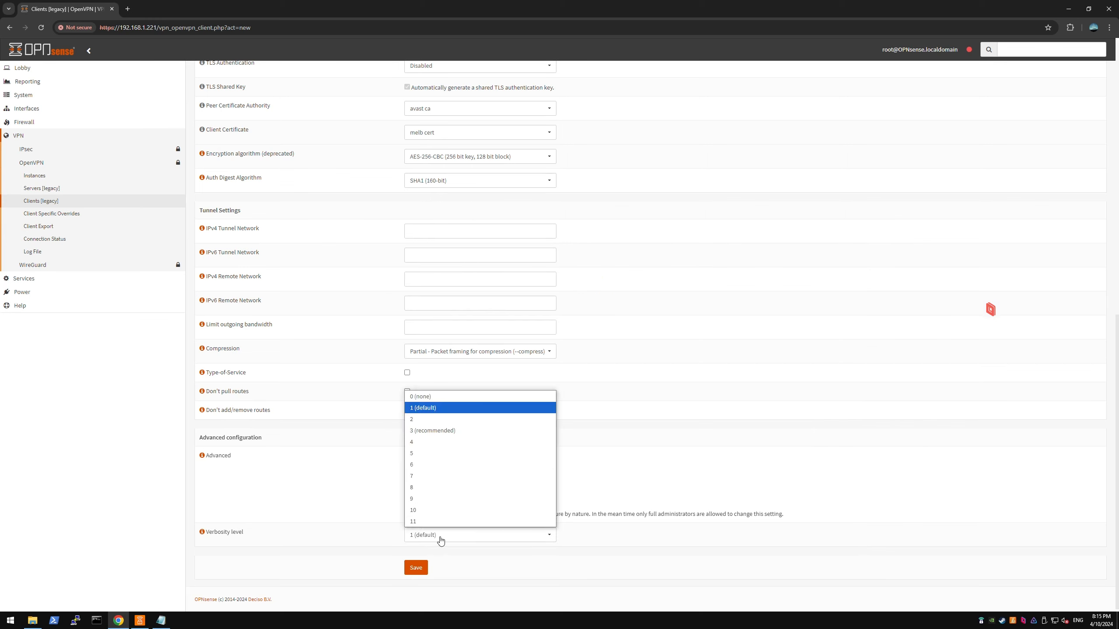
left_click(417, 470)
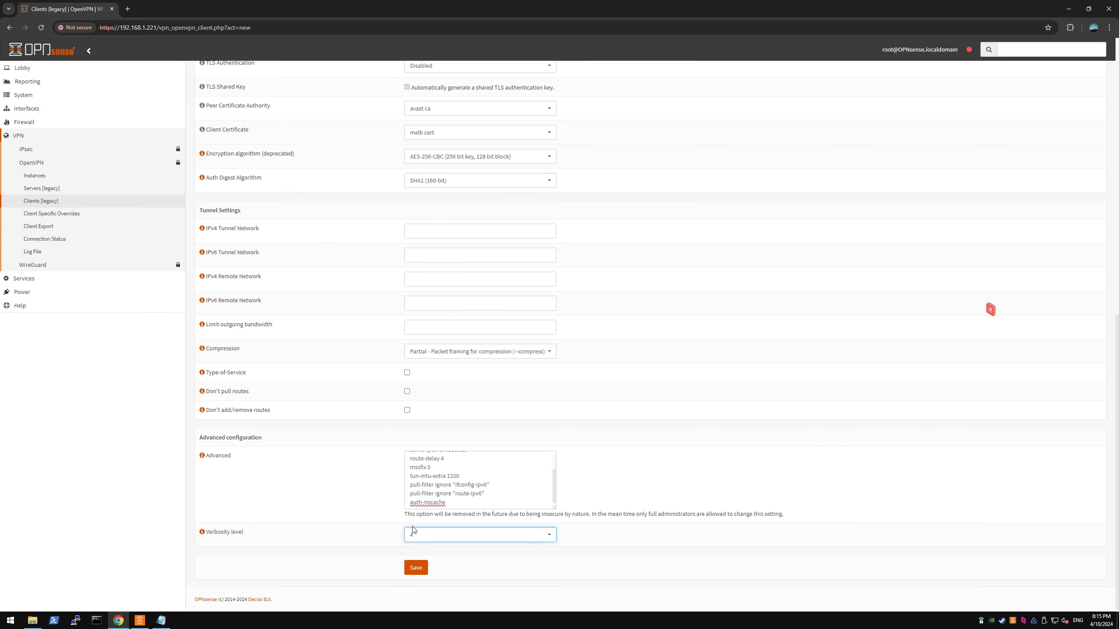
left_click(427, 534)
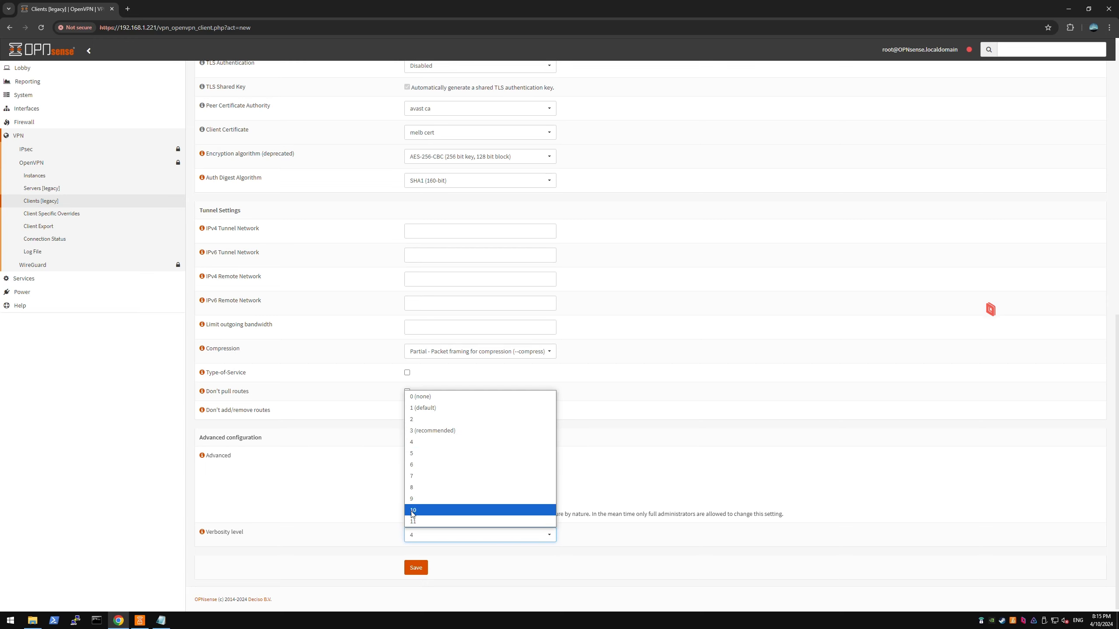
left_click(431, 443)
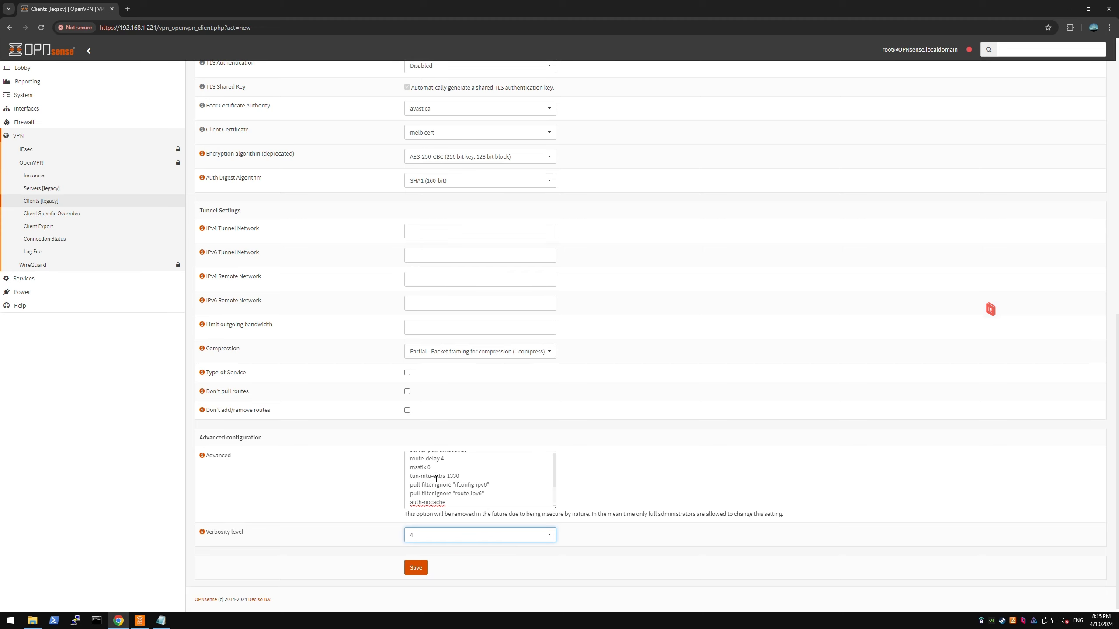
Show the help for User name/pass and find the auth file path in the note's --auth-user-pass option.
scroll(402, 539, "up", 10)
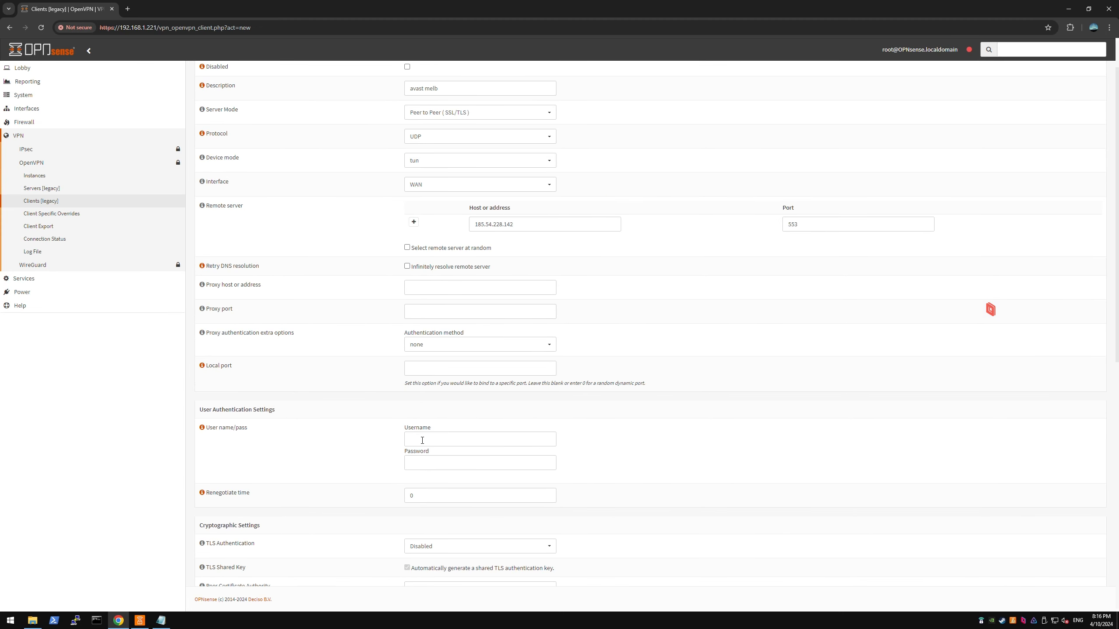
left_click(203, 427)
left_click(161, 621)
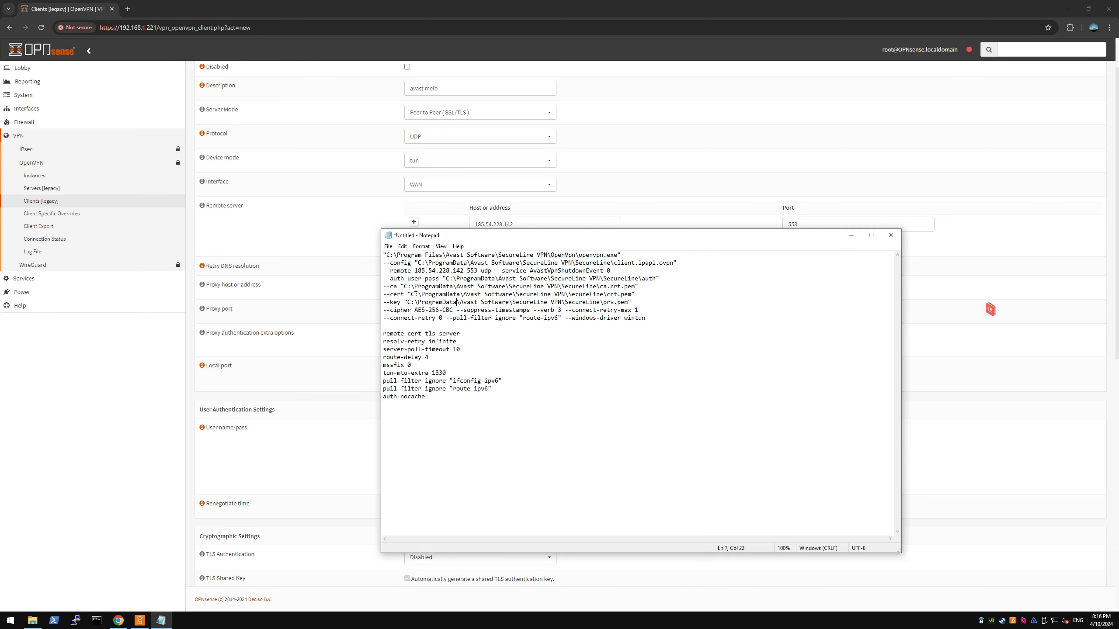
mouse_move(382, 279)
left_mouse_down()
mouse_move(418, 281)
mouse_move(389, 282)
left_mouse_up()
left_click(402, 282)
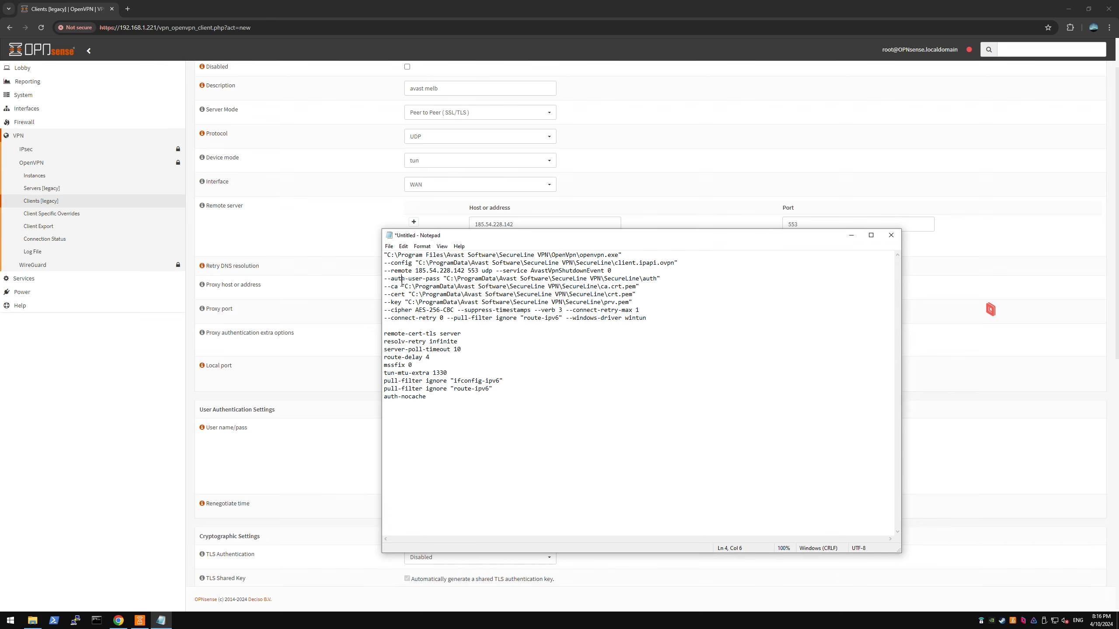
double_click(649, 280)
left_click(646, 279)
Open the auth file from the SecureLine folder in Notepad.
left_click(32, 621)
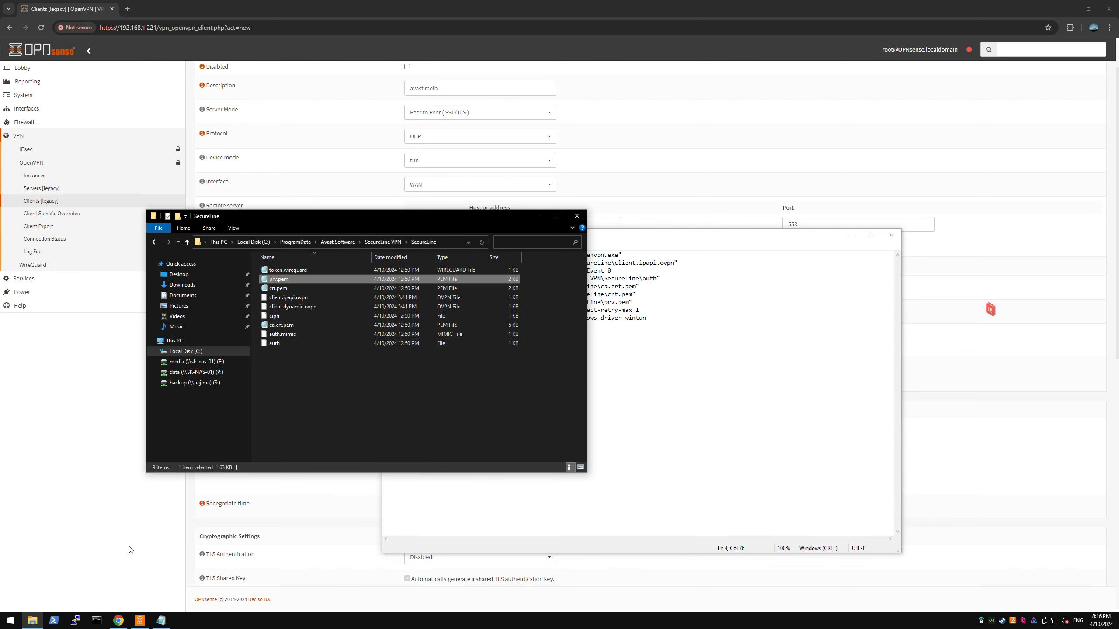
left_click(269, 345)
double_click(288, 347)
left_click(519, 215)
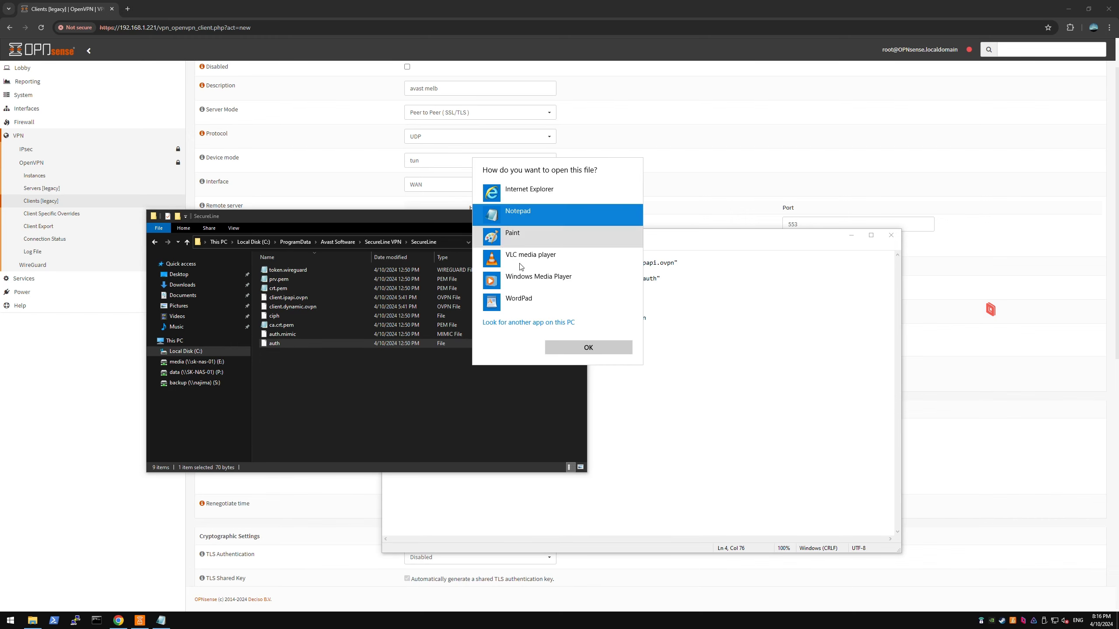
left_click(589, 348)
Copy the first line of the auth file into the client's Username field.
key("ctrl+a")
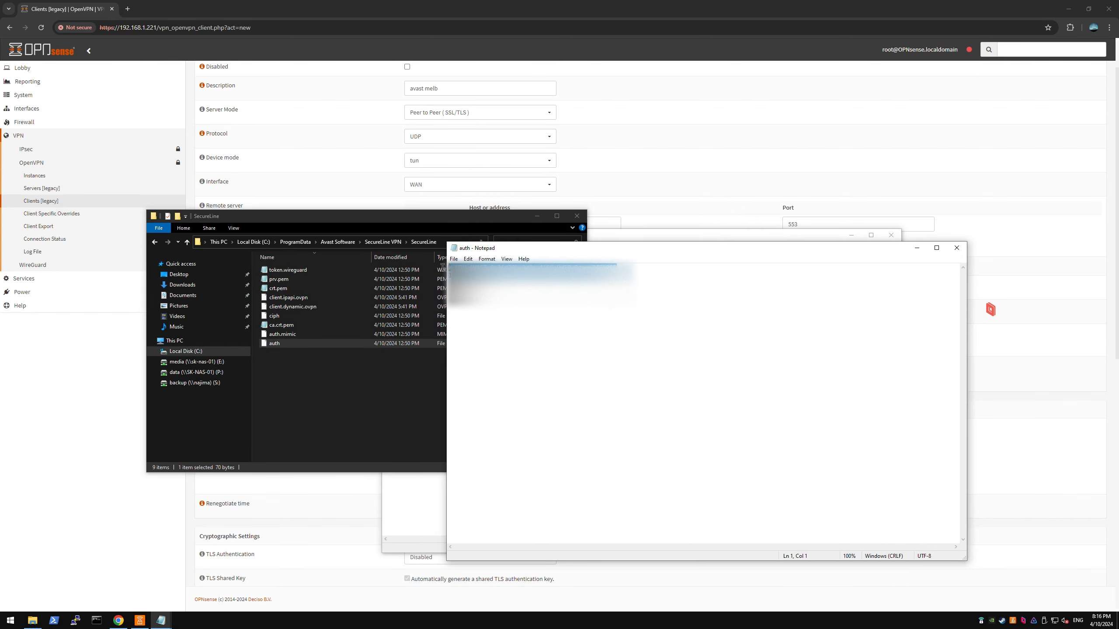
right_click(449, 282)
left_click(485, 305)
left_click(307, 194)
left_click(414, 286)
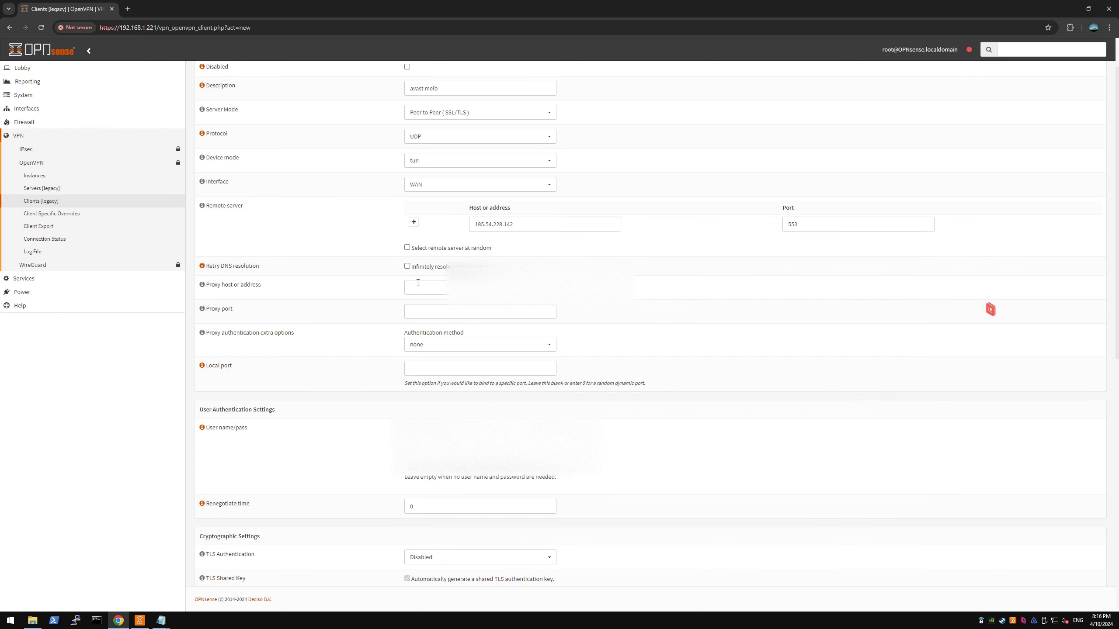
right_click(417, 287)
left_click(385, 343)
right_click(438, 430)
left_click(469, 324)
Copy the second line of the auth file into the client's Password field.
mouse_move(163, 616)
left_click(206, 582)
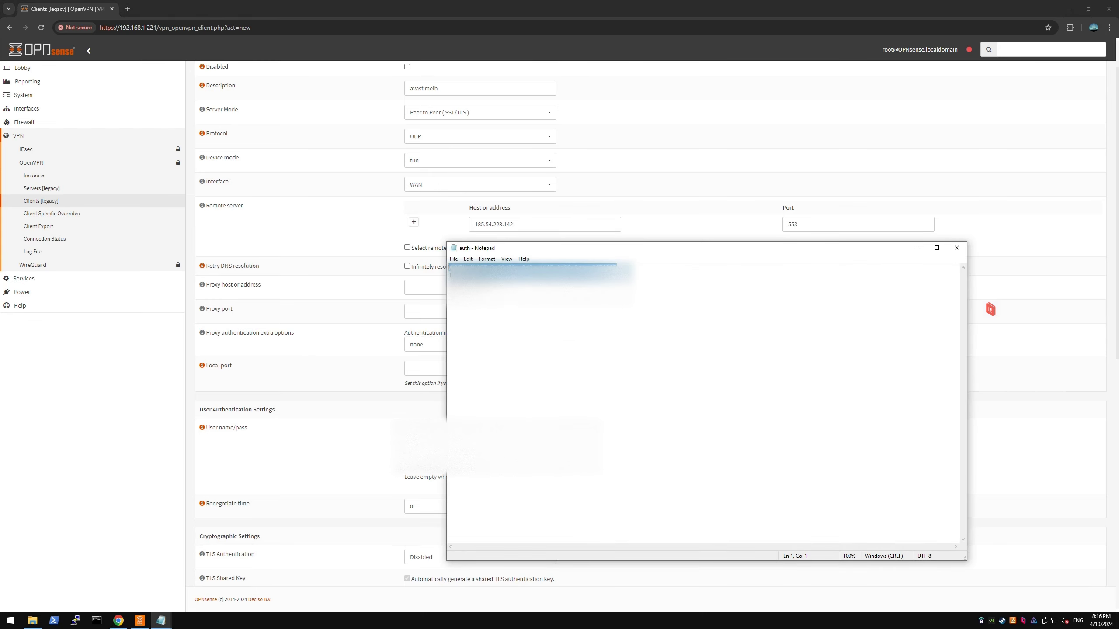
right_click(449, 290)
left_click(462, 314)
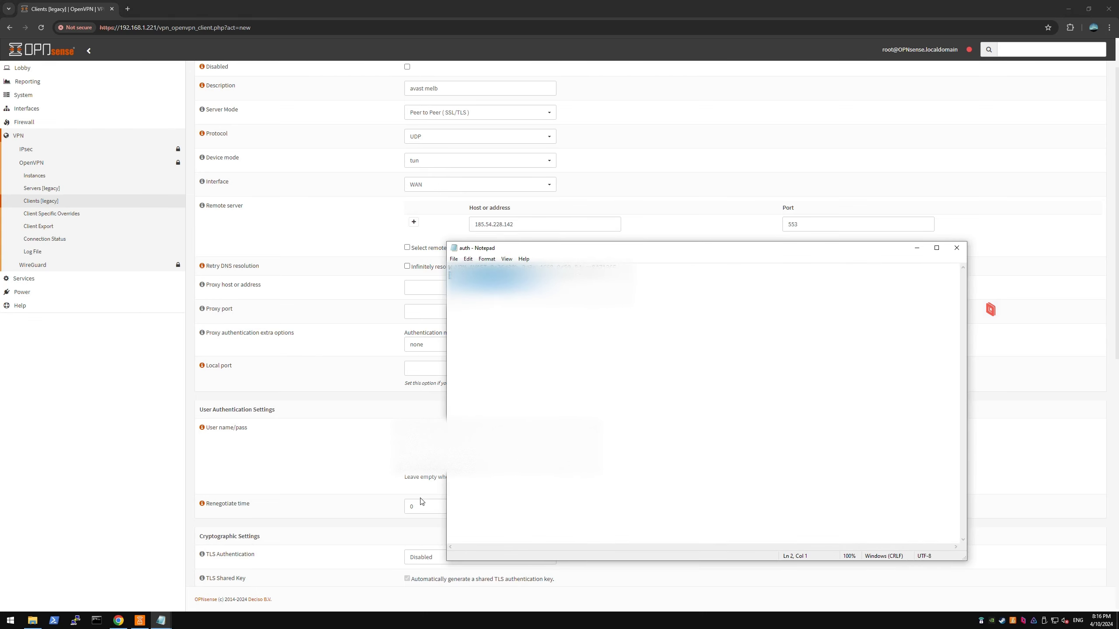
left_click(421, 501)
right_click(426, 474)
left_click(441, 364)
Save the avast melb client configuration.
scroll(440, 364, "down", 3)
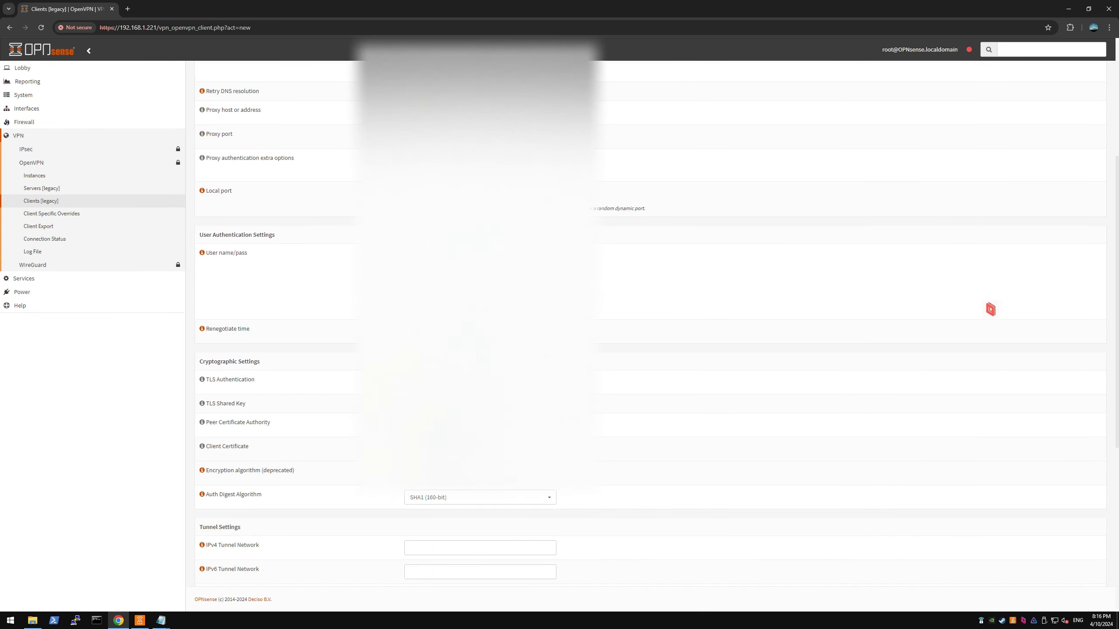
scroll(404, 489, "down", 6)
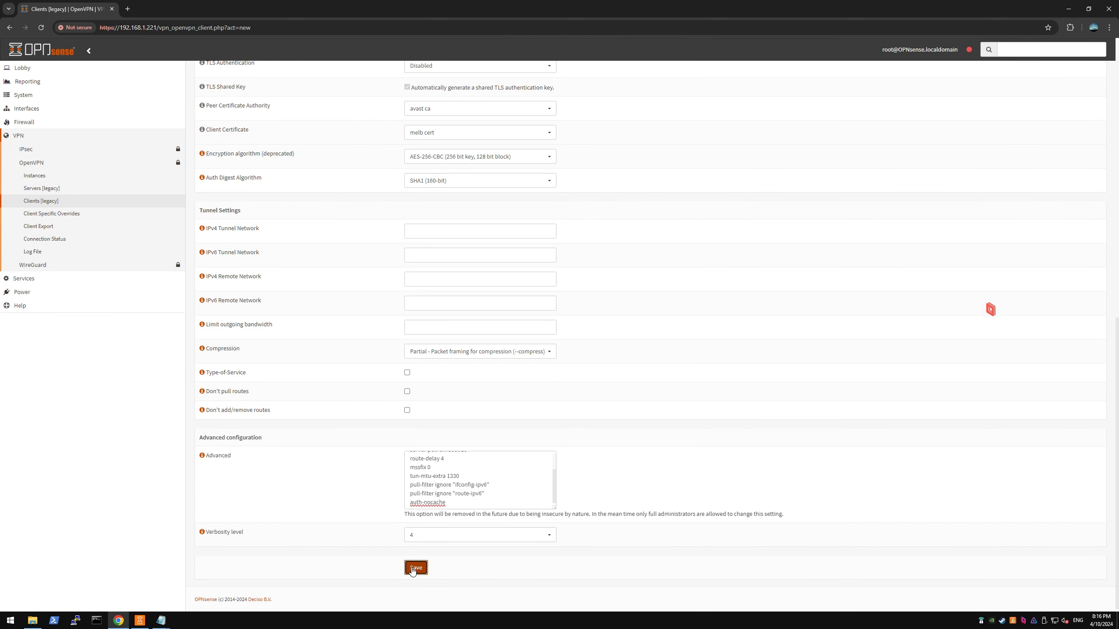
left_click(415, 568)
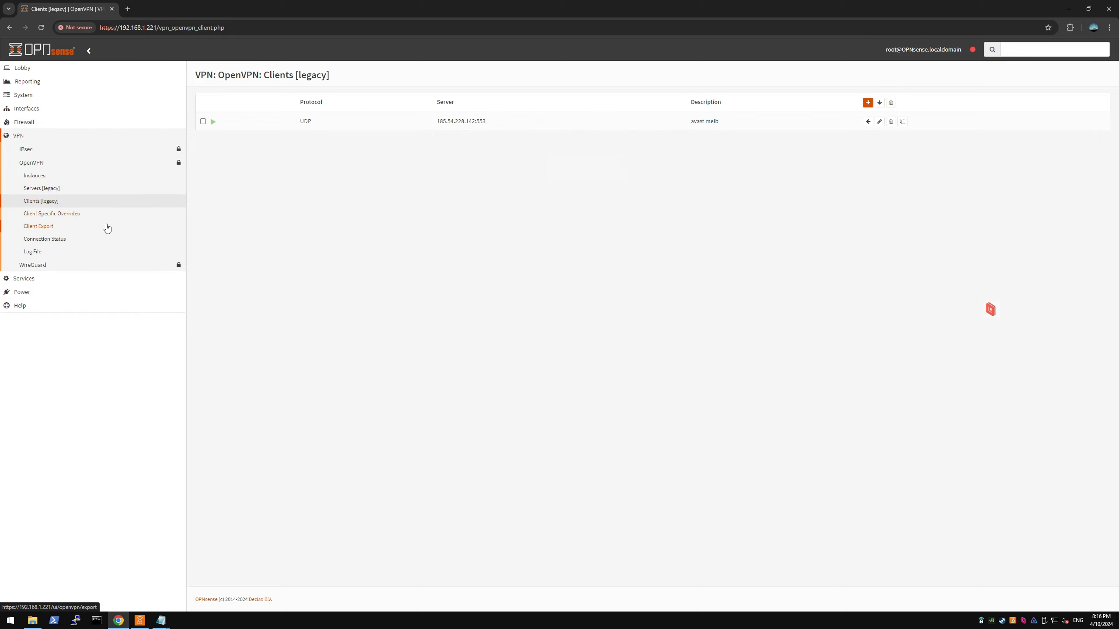
Check the avast melb client's status and the bytes sent and received on the OpenVPN Connection Status page.
left_click(66, 240)
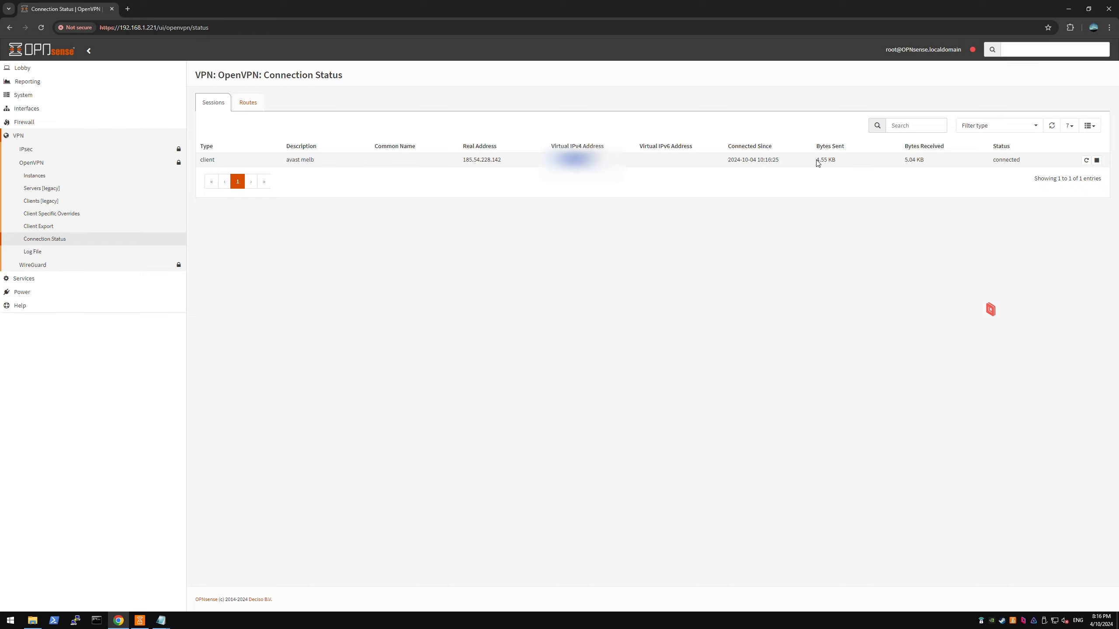
left_click_drag(817, 161, 925, 161)
left_click(926, 164)
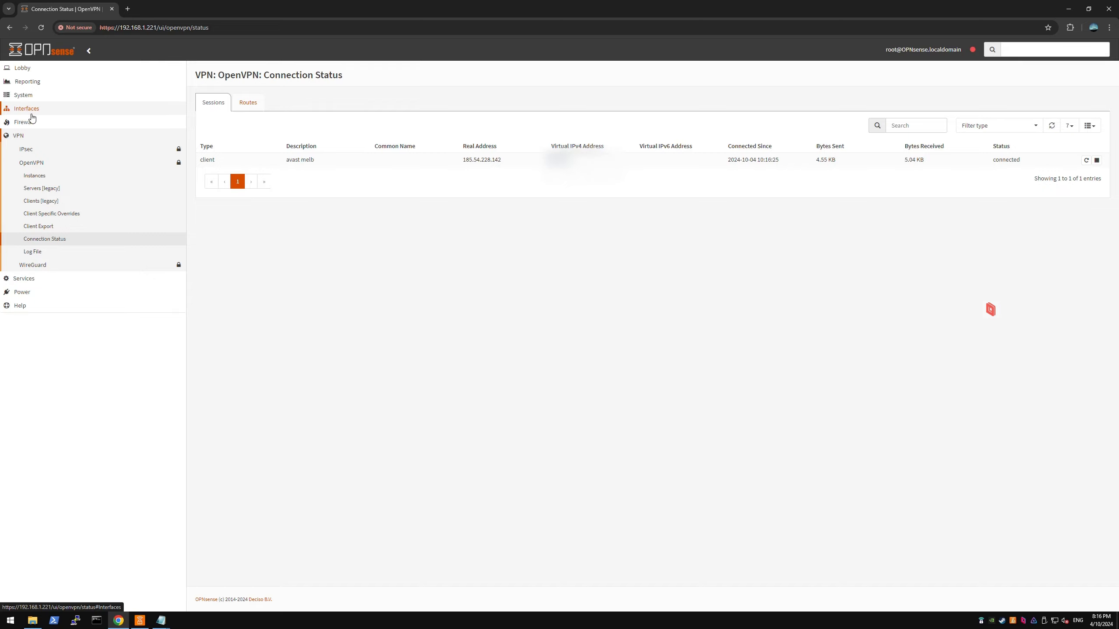
Examine the OpenVPN log file for the client's initialization and management entries.
left_click(41, 256)
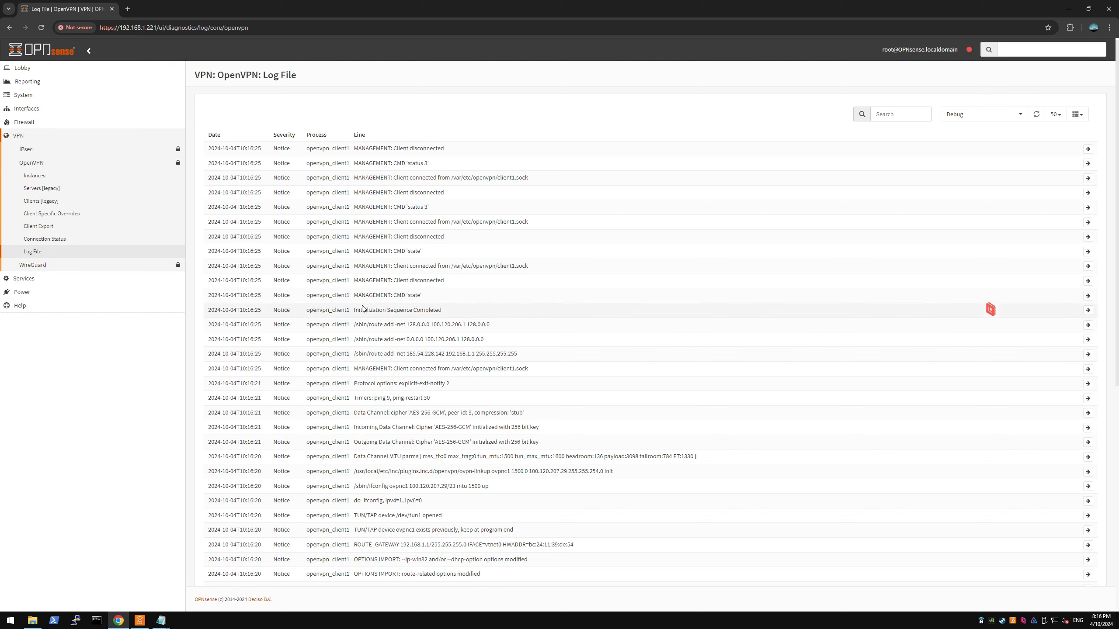
left_click_drag(370, 310, 358, 249)
left_click(370, 210)
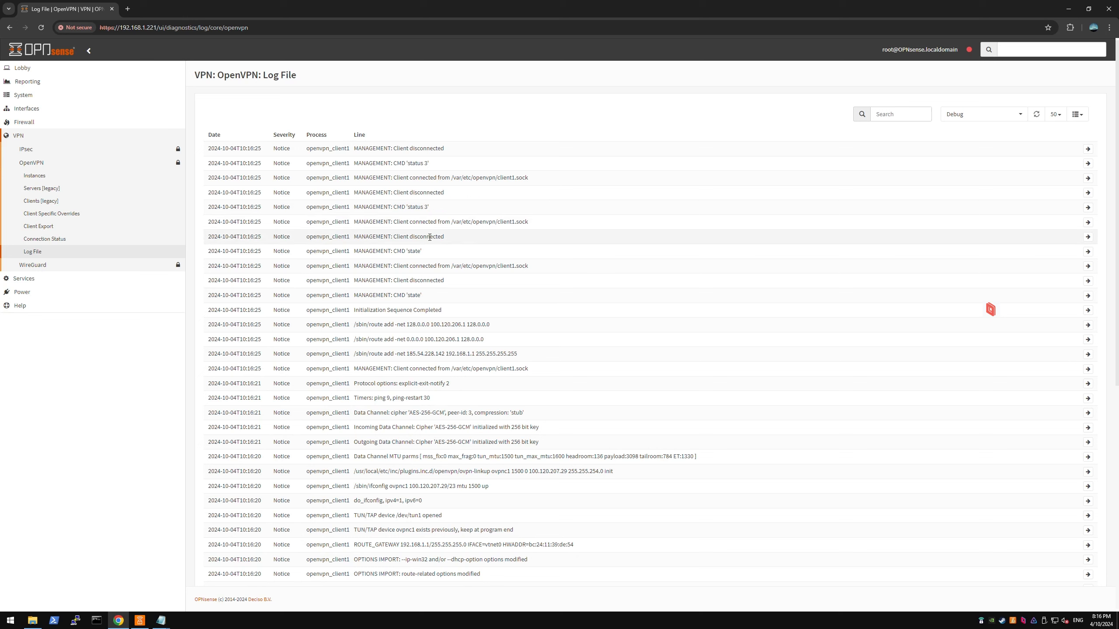
left_click_drag(429, 222, 247, 204)
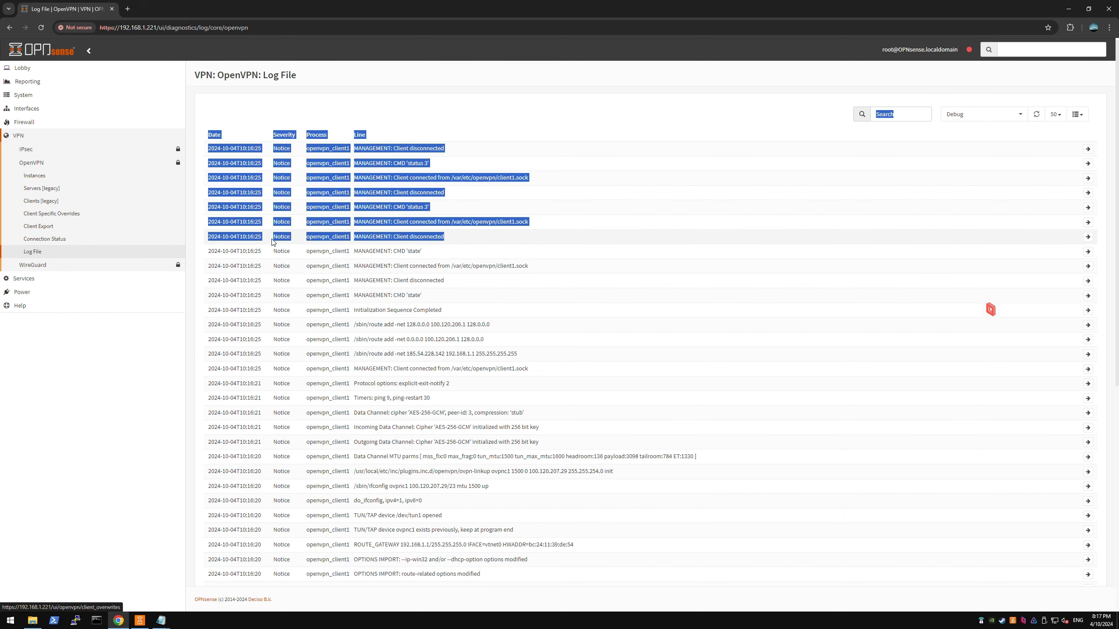
scroll(272, 251, "down", 3)
scroll(269, 250, "up", 3)
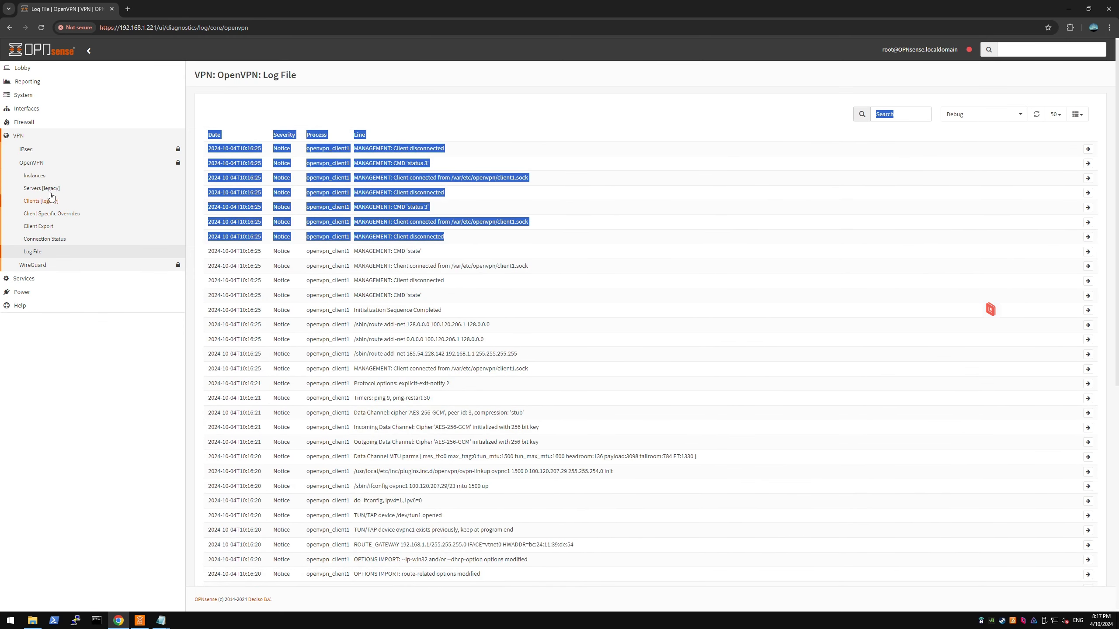
Set the avast melb legacy OpenVPN client's verbosity level to 1 (default) and save the configuration.
left_click(49, 205)
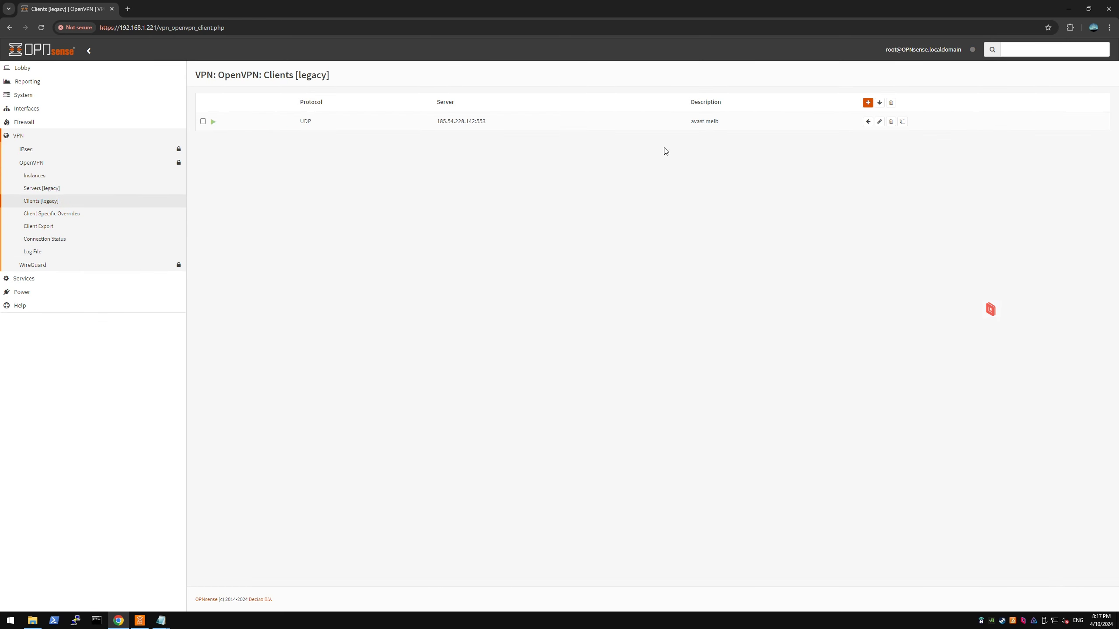
left_click(878, 125)
scroll(507, 437, "down", 10)
scroll(453, 508, "down", 2)
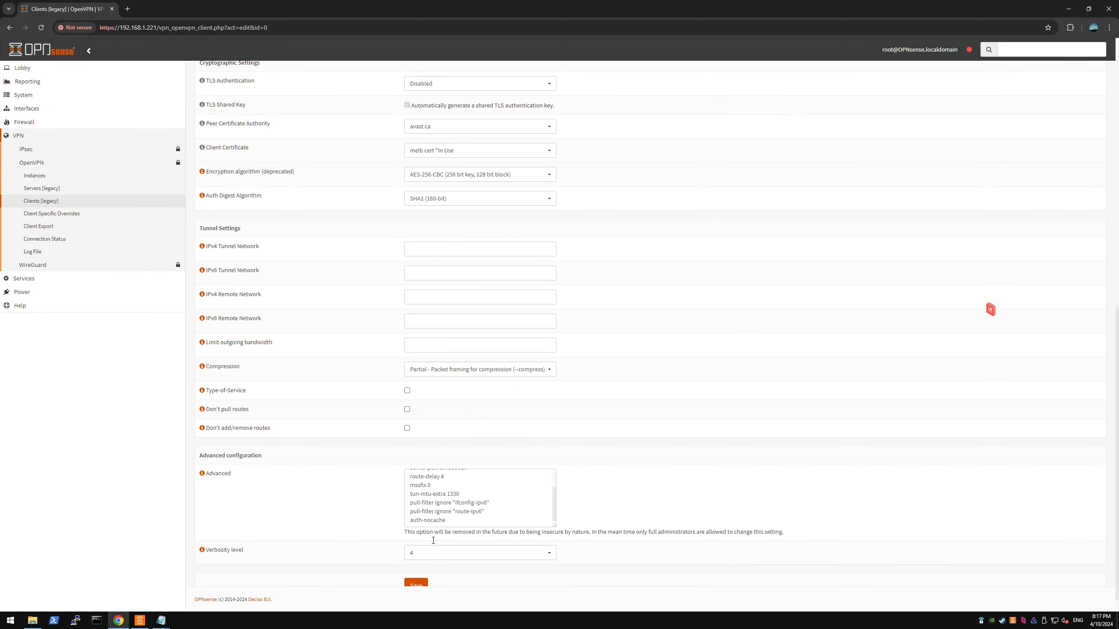
left_click(444, 553)
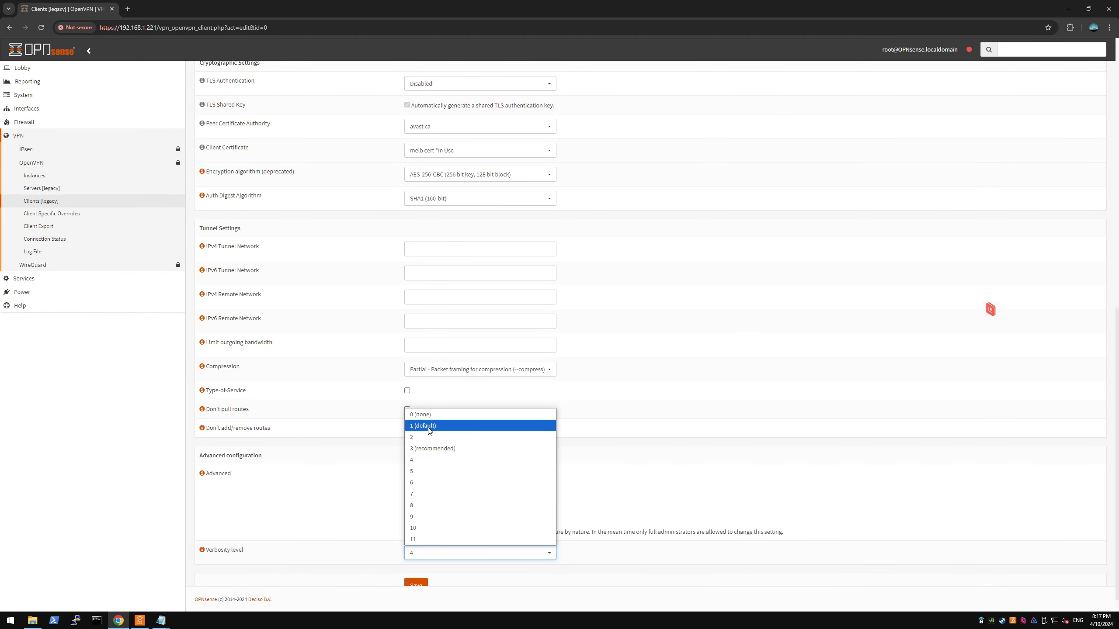
left_click(430, 430)
scroll(413, 569, "down", 1)
left_click(412, 568)
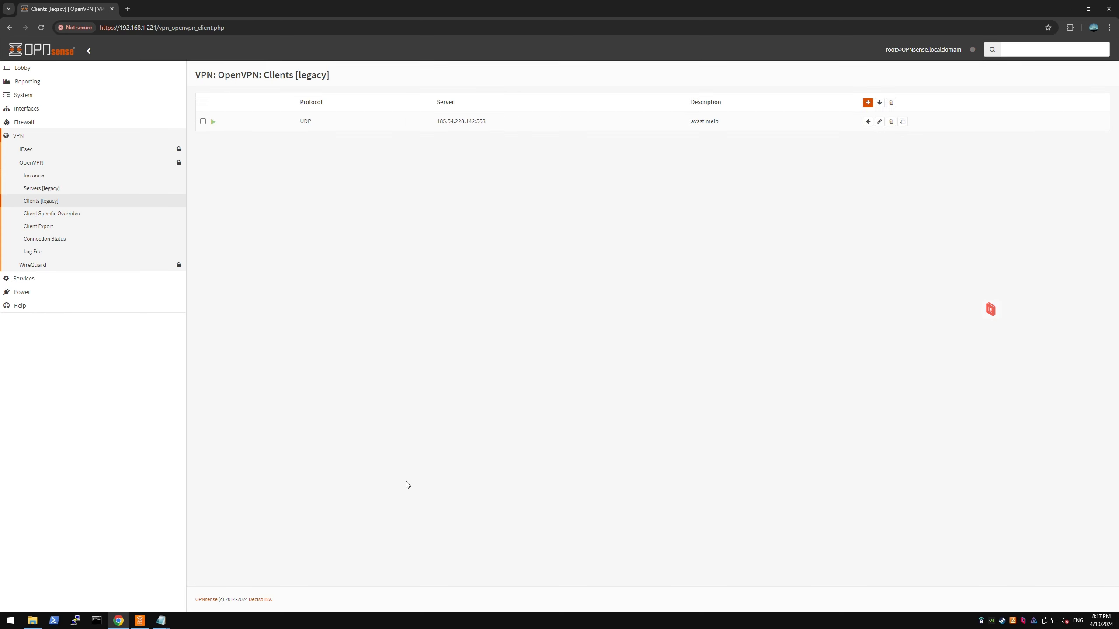
Switch to Avast SecureLine VPN, turn off the current VPN connection, and connect to Perth, Australia instead.
left_click(163, 615)
left_click(572, 344)
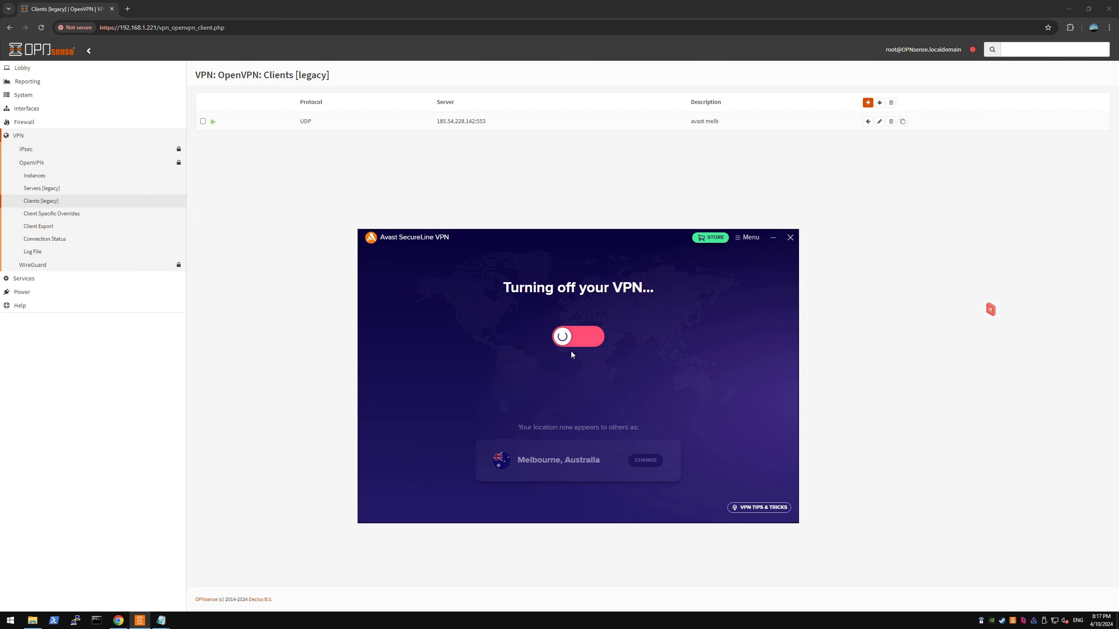
left_click_drag(464, 234, 441, 241)
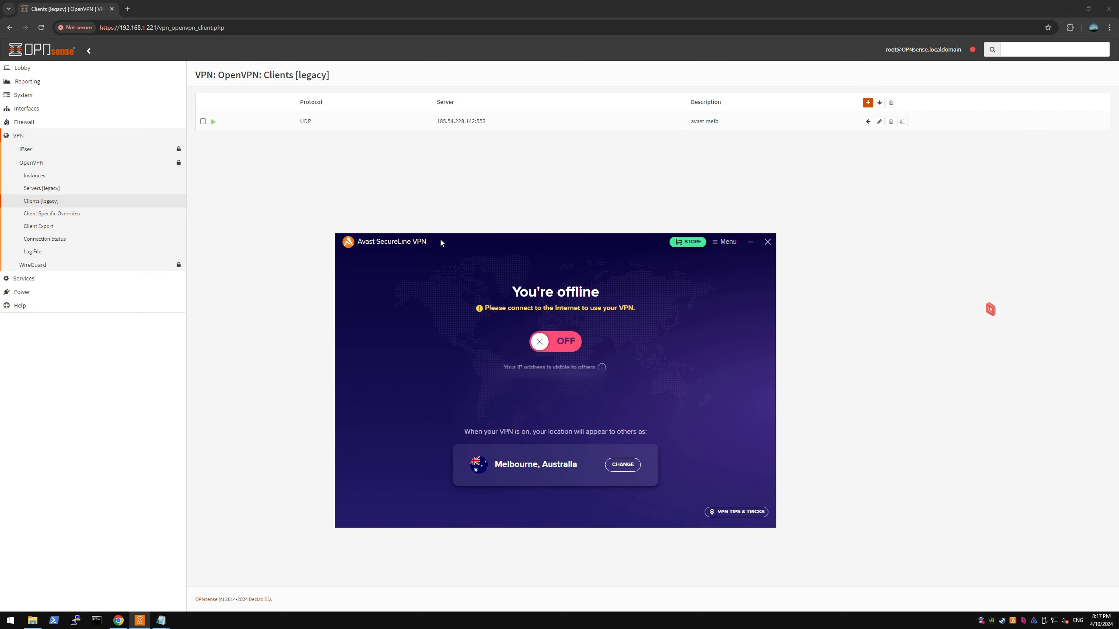
mouse_move(602, 368)
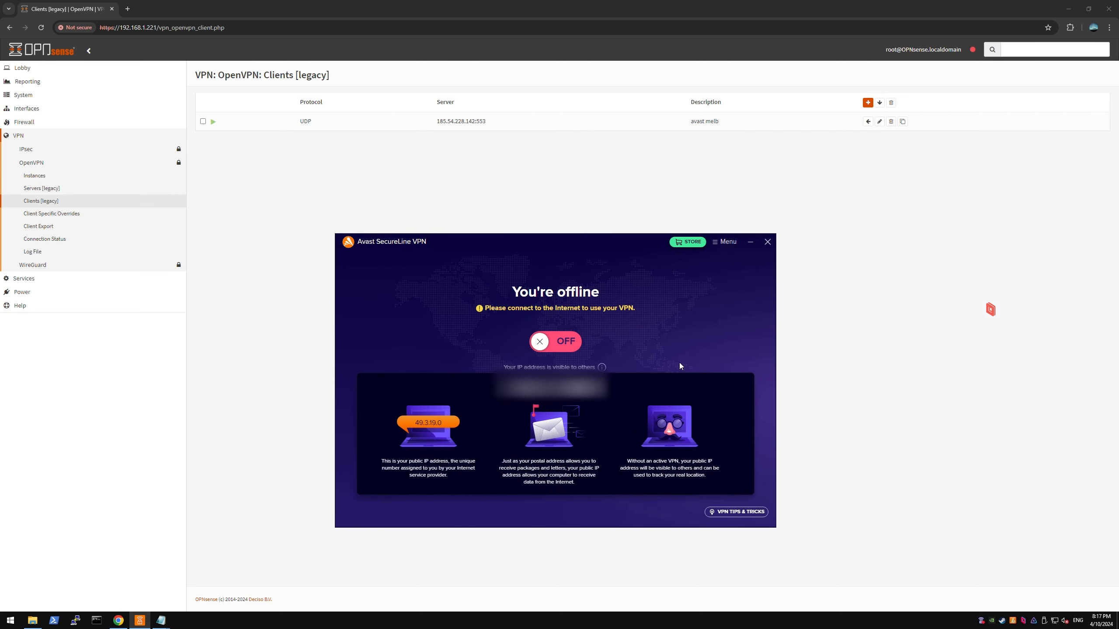
left_click(623, 468)
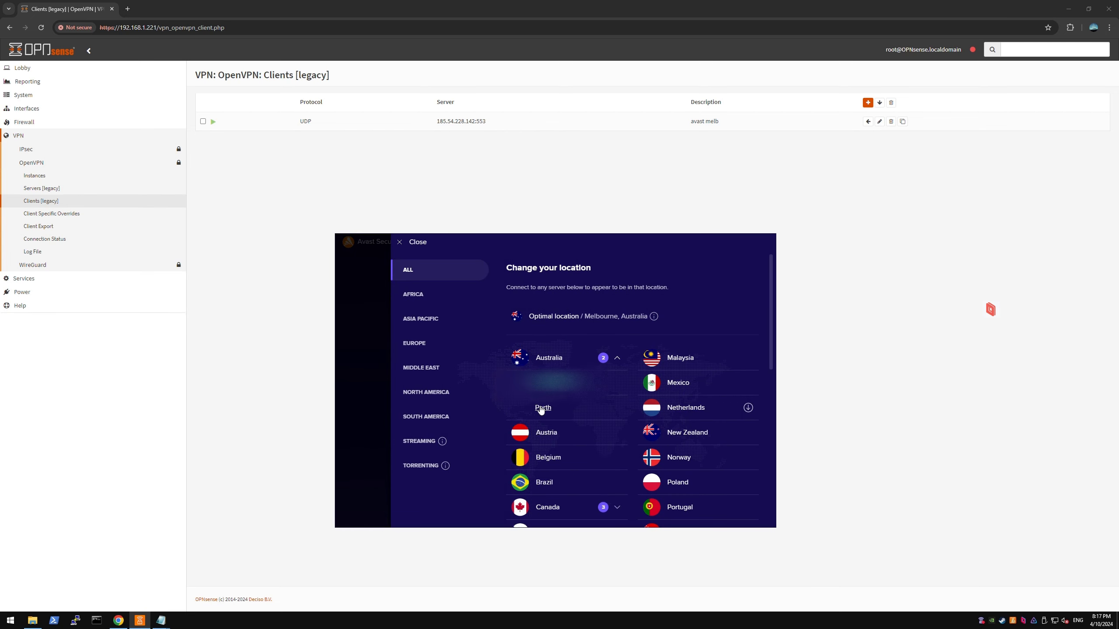
left_click(543, 409)
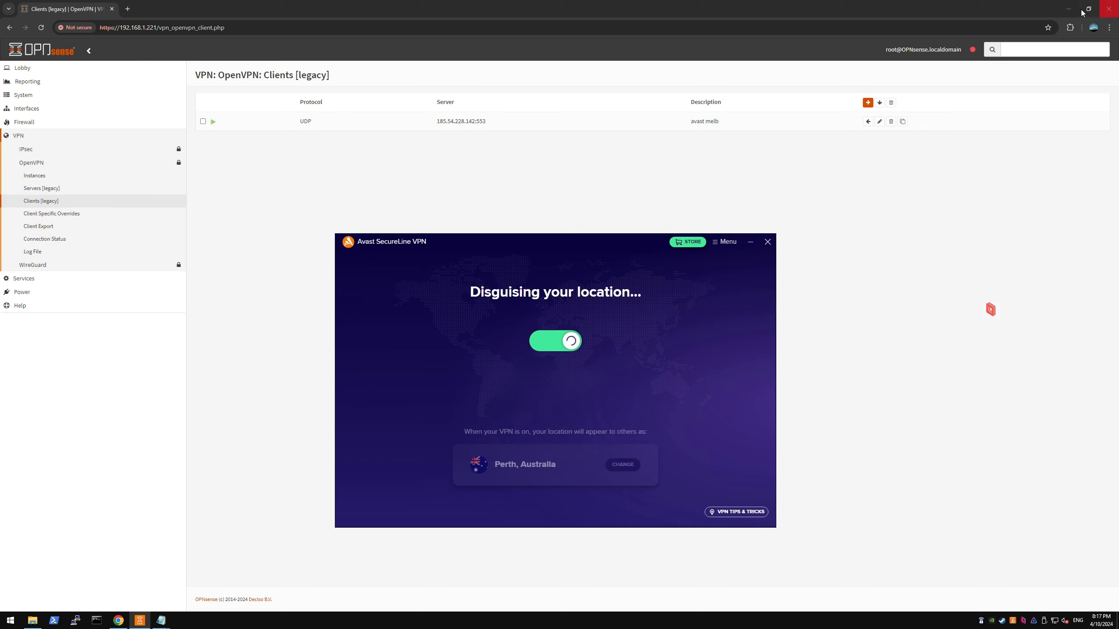
Locate the auth.mimic and auth files in the SecureLine program data folder in File Explorer.
left_click(32, 620)
left_click_drag(317, 353, 324, 330)
right_click(327, 332)
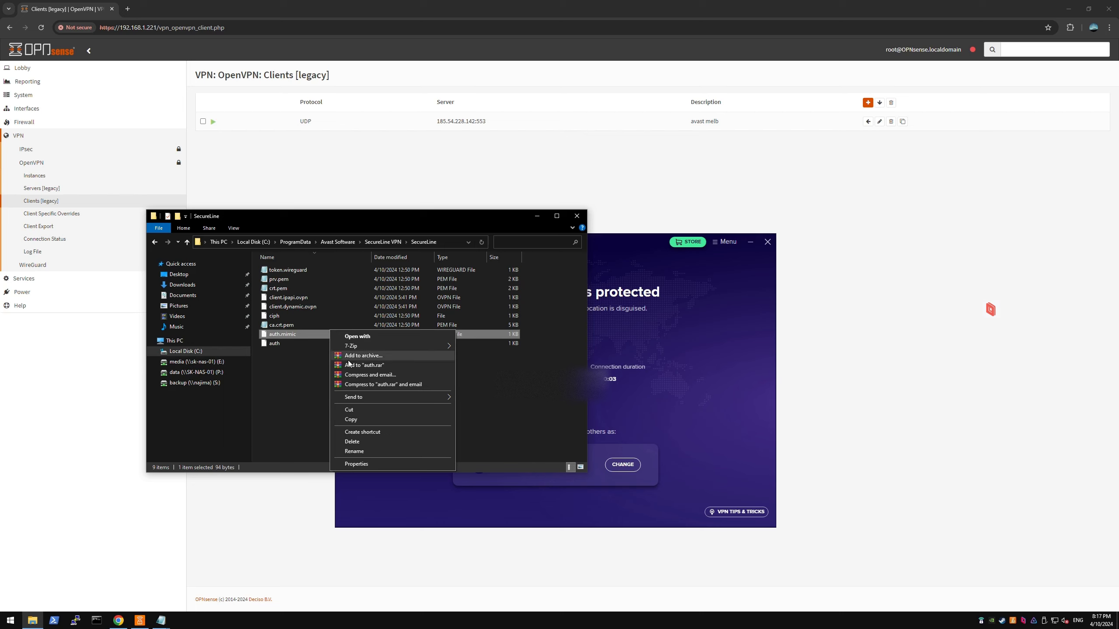
left_click(354, 451)
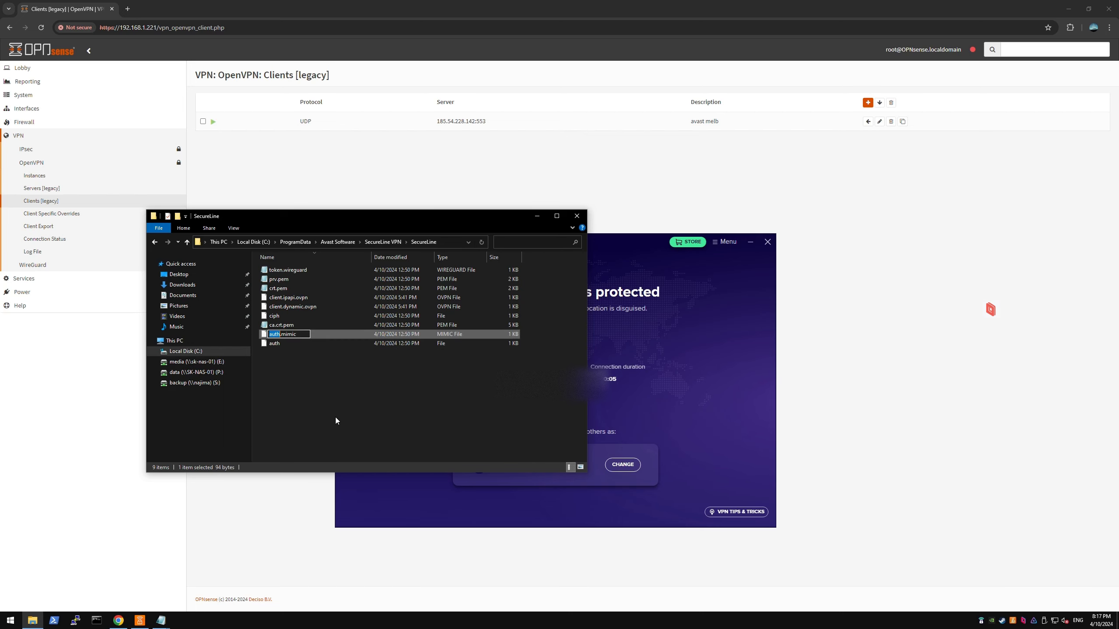
left_click_drag(397, 355, 337, 347)
left_click(612, 396)
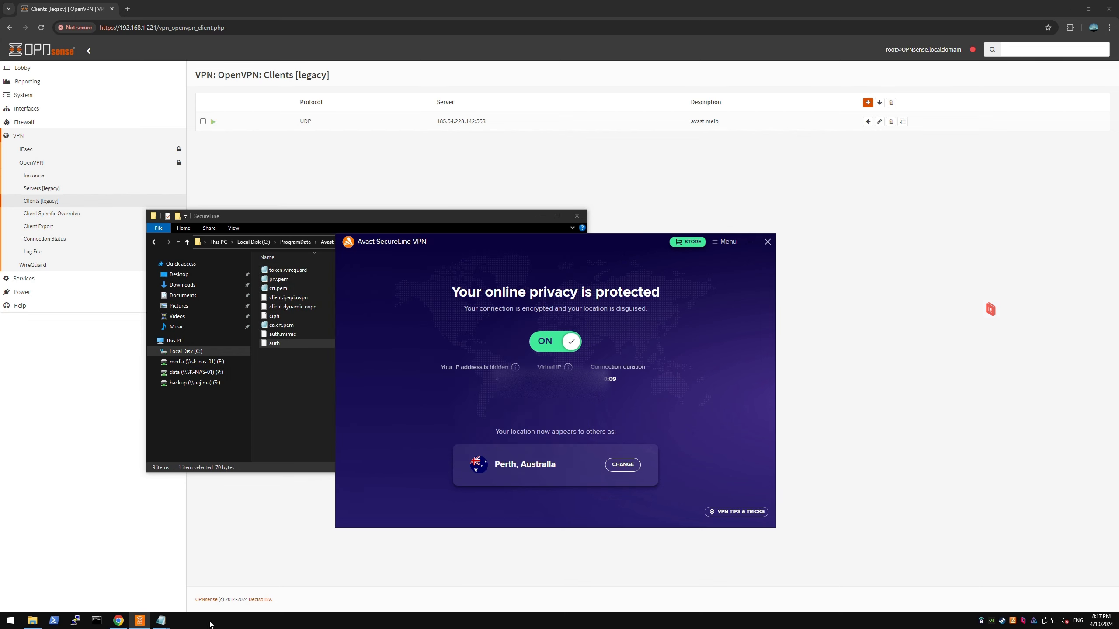
Launch Process Explorer from the desktop and review the --remote address and port in the saved OpenVPN command line in Notepad.
left_click(1069, 9)
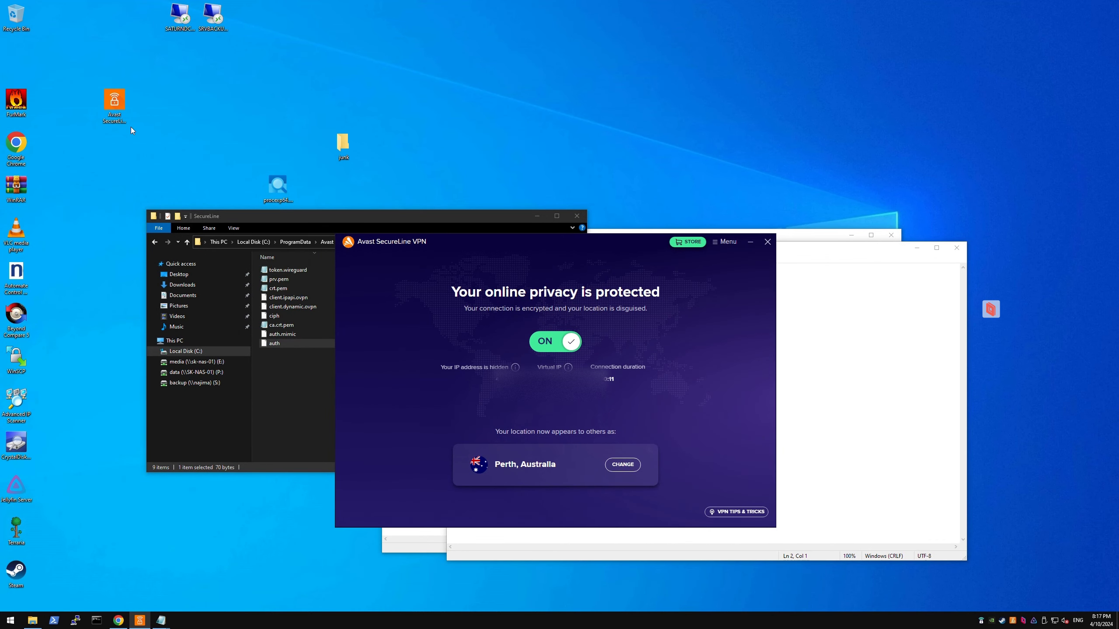
double_click(271, 186)
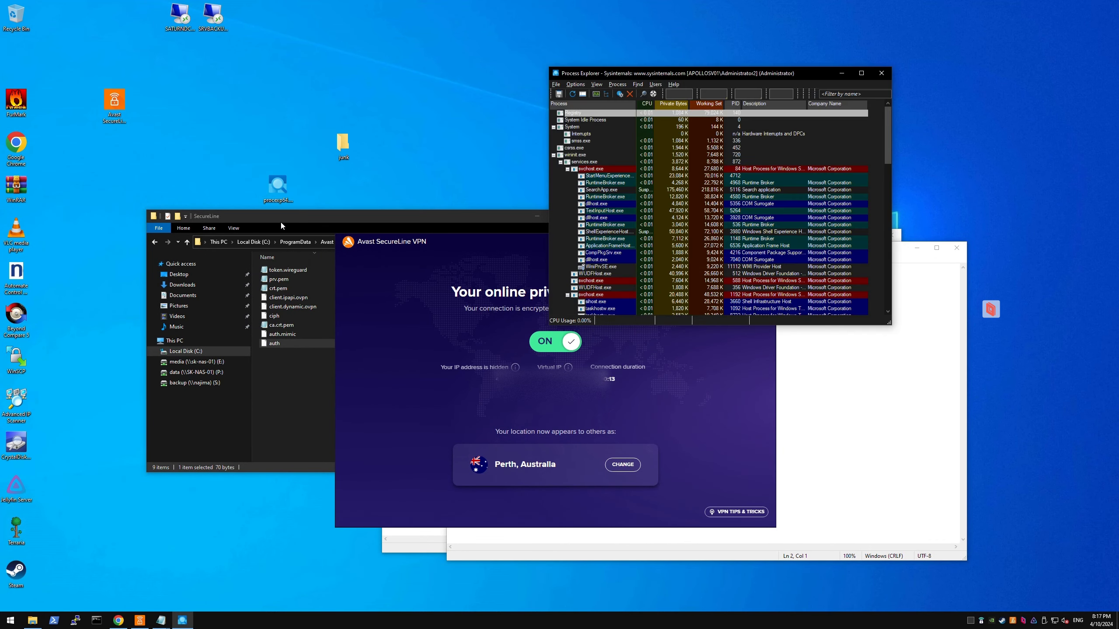
left_click(823, 395)
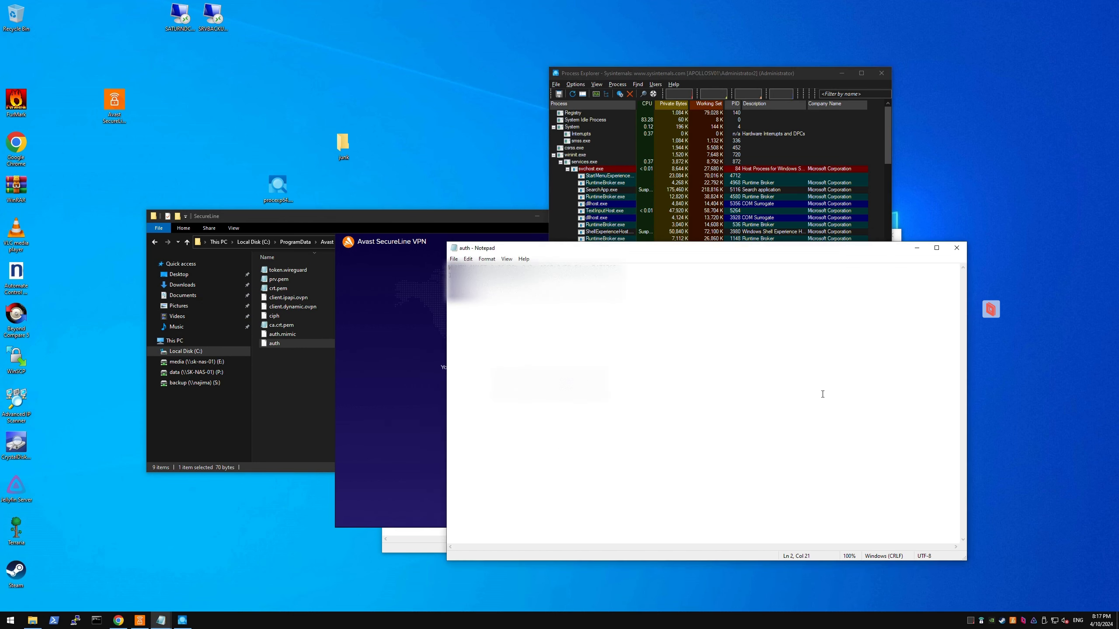
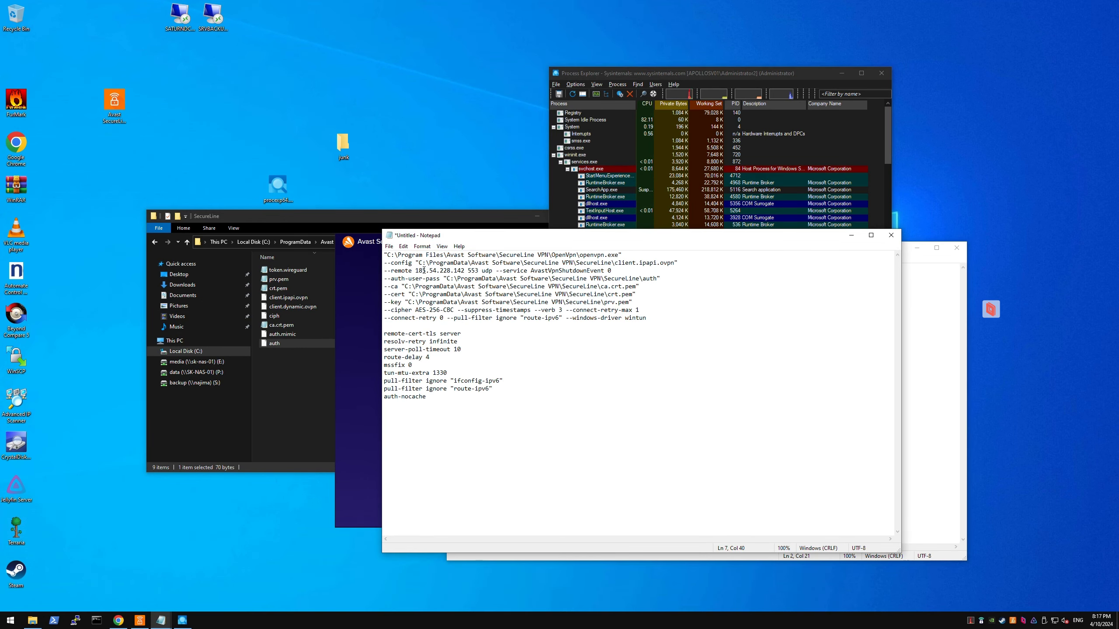
left_click(424, 270)
double_click(449, 270)
left_click(118, 620)
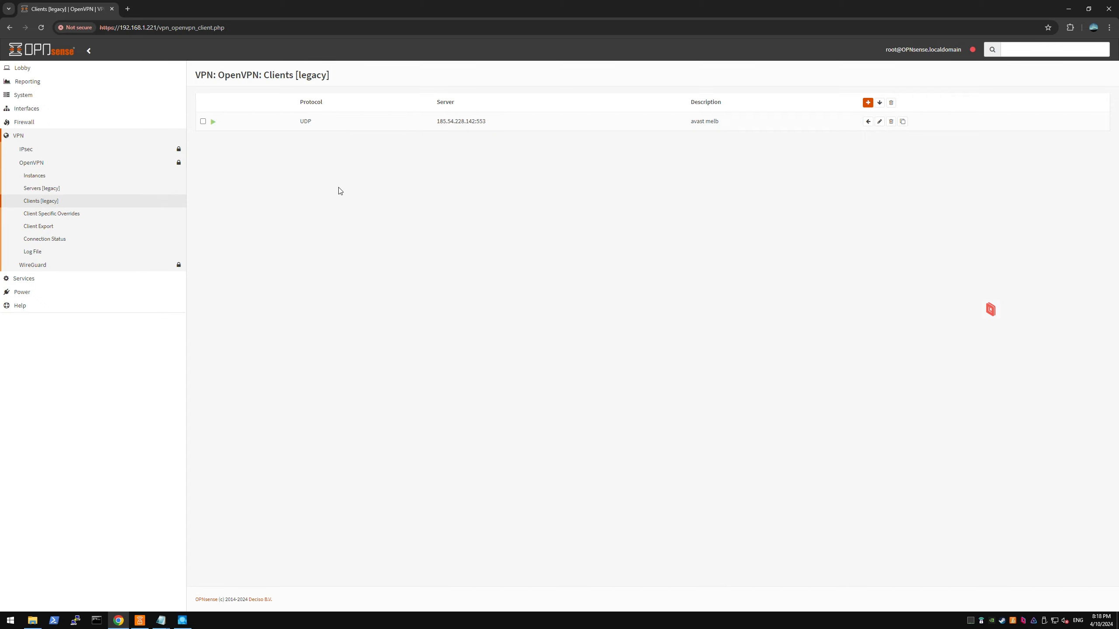
left_click(184, 620)
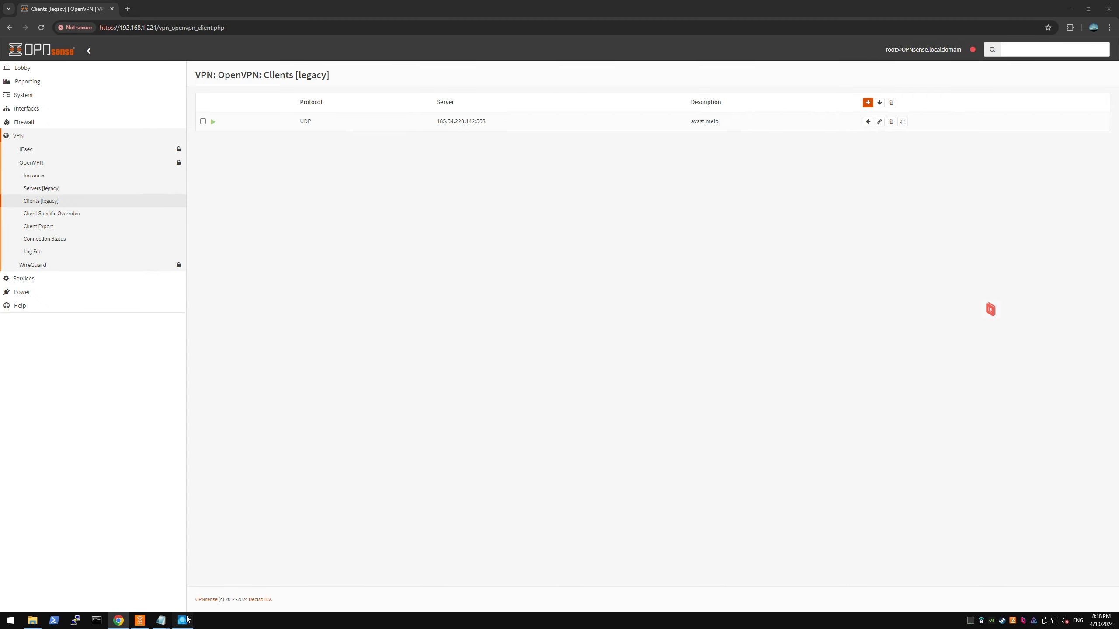
left_click_drag(581, 83, 388, 236)
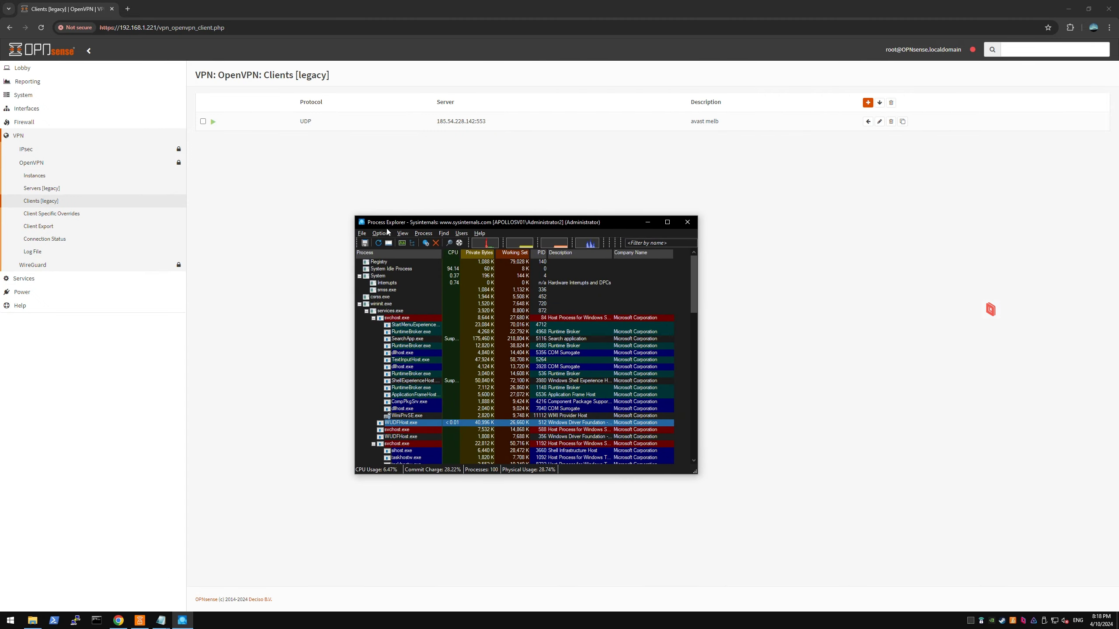
left_click(29, 109)
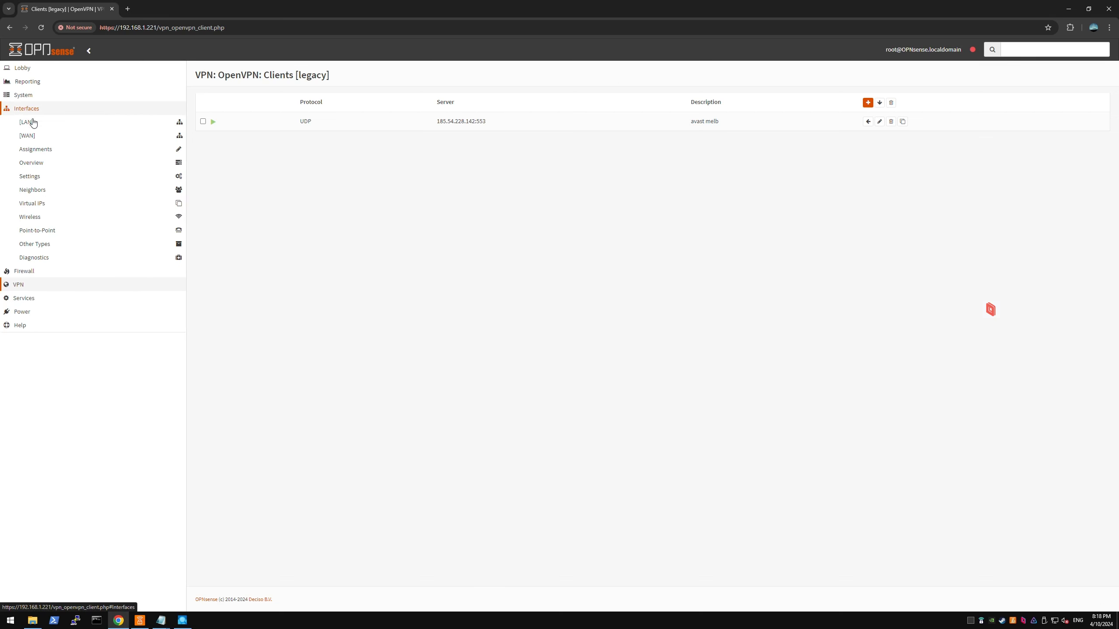
left_click(49, 85)
left_click(49, 87)
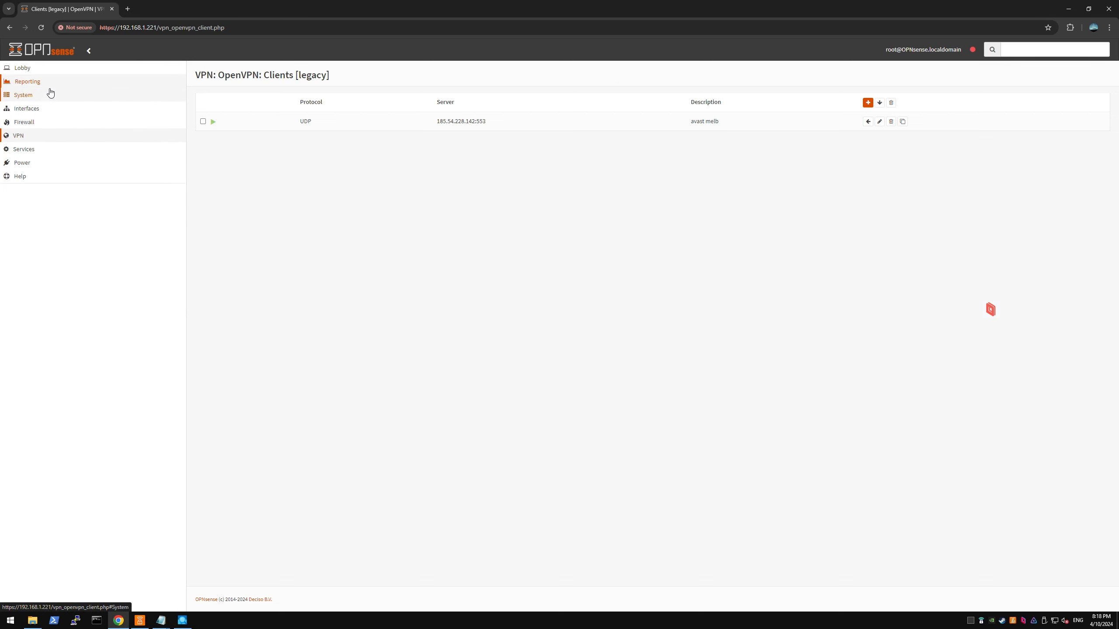
left_click(39, 100)
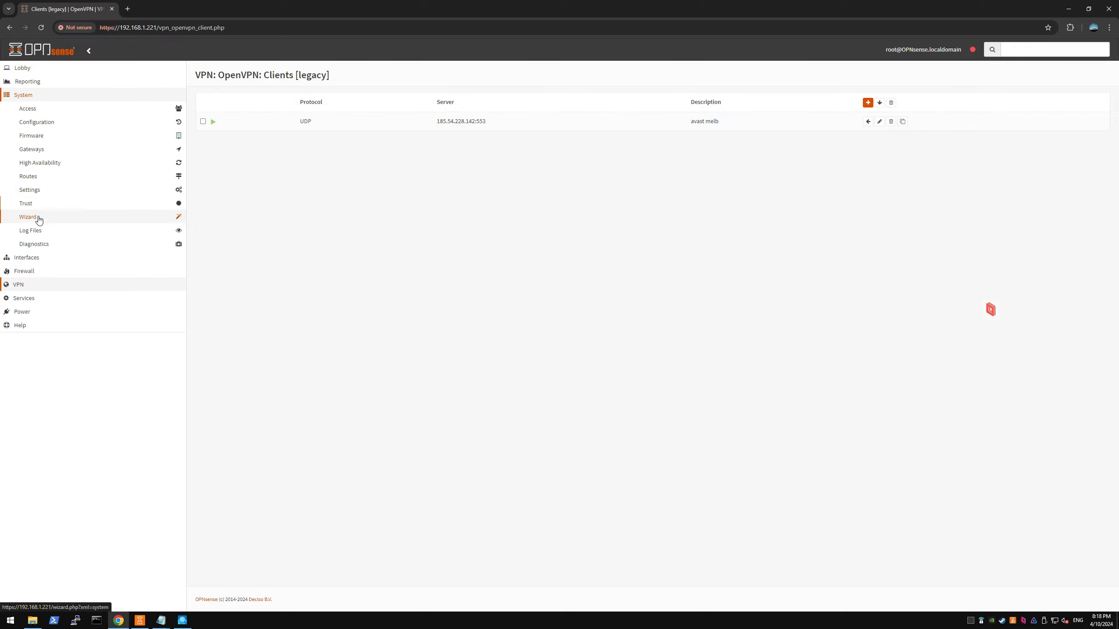
left_click(44, 84)
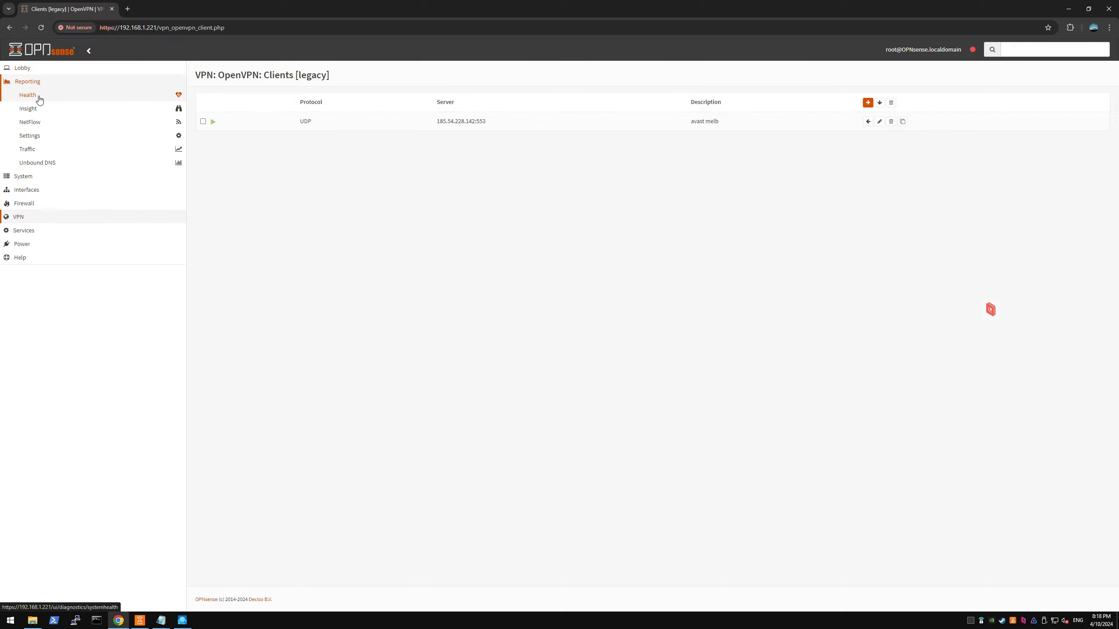
left_click(39, 99)
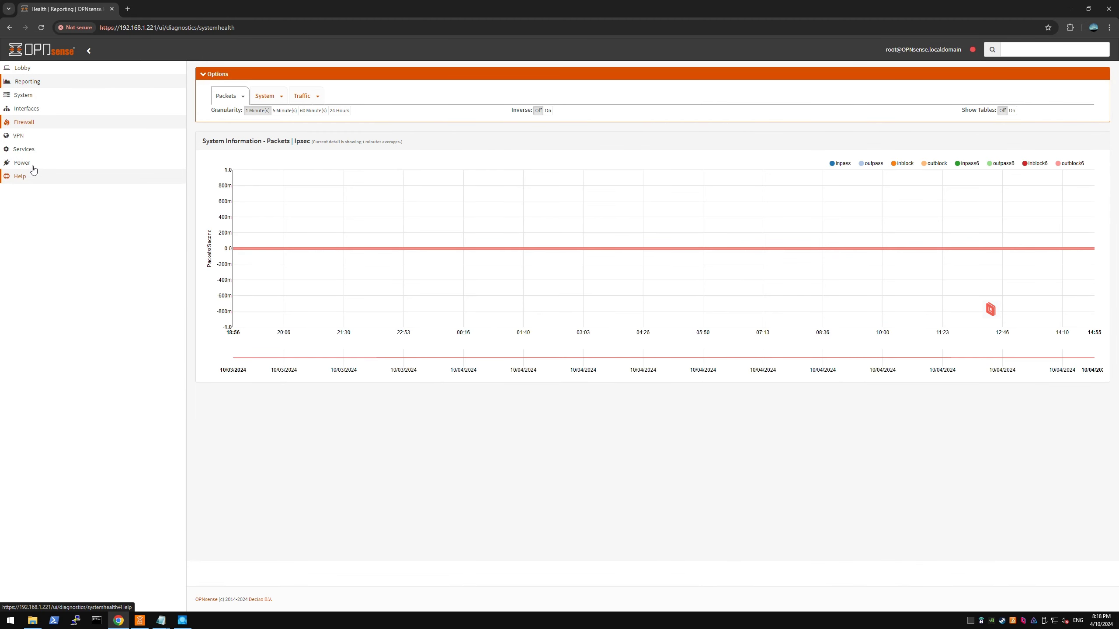
Review the trusted certificate authorities in OPNsense, and check the issuer of the melb cert in the certificates list.
left_click(36, 96)
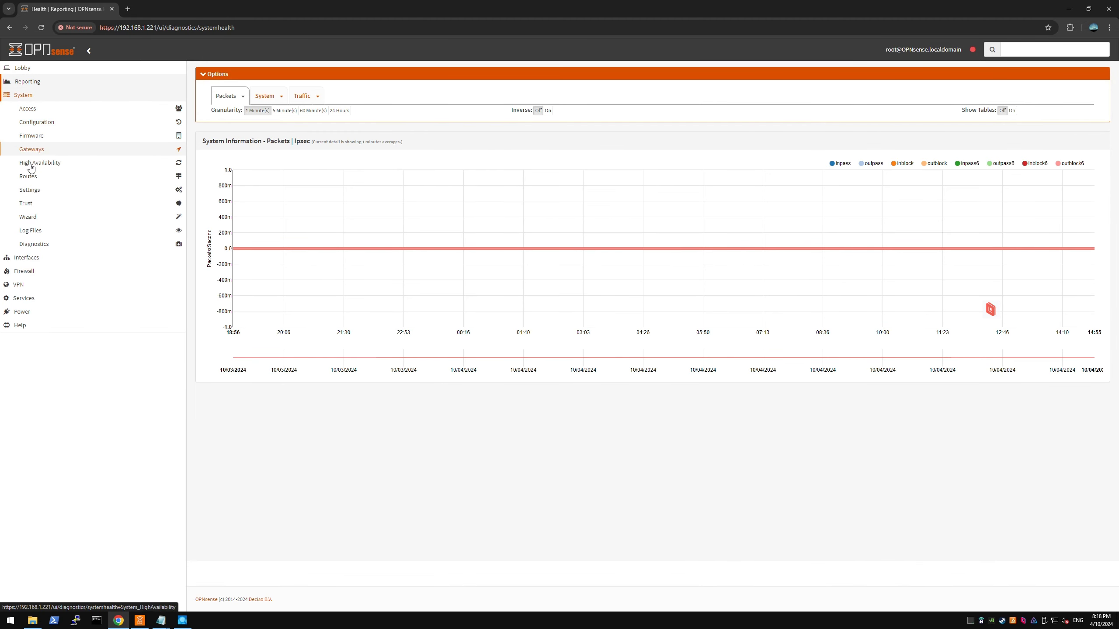
left_click(37, 205)
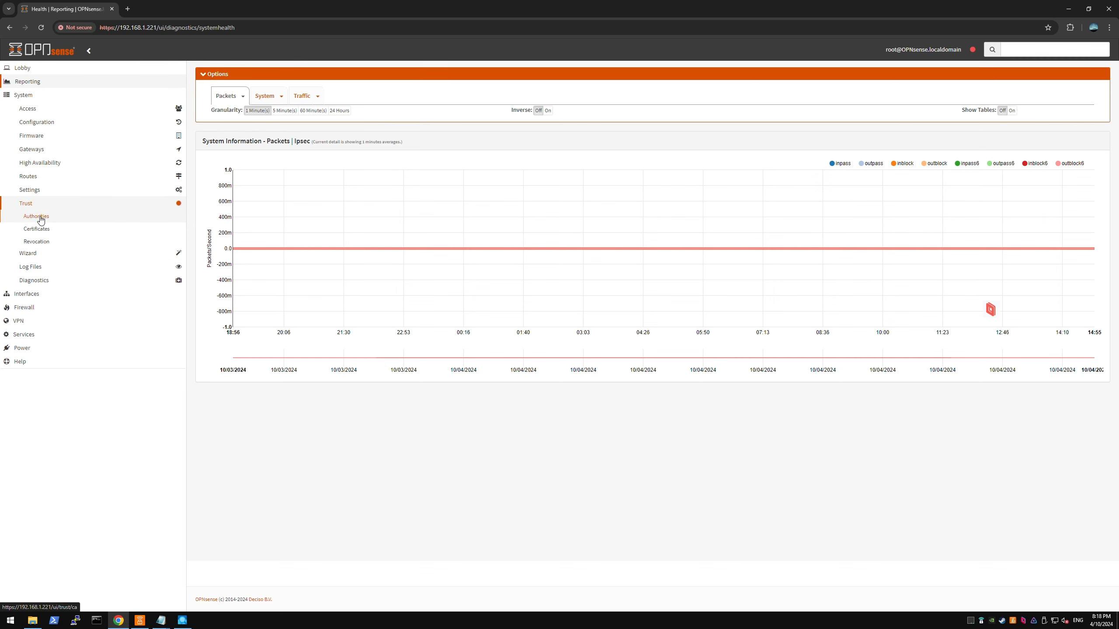
left_click(39, 218)
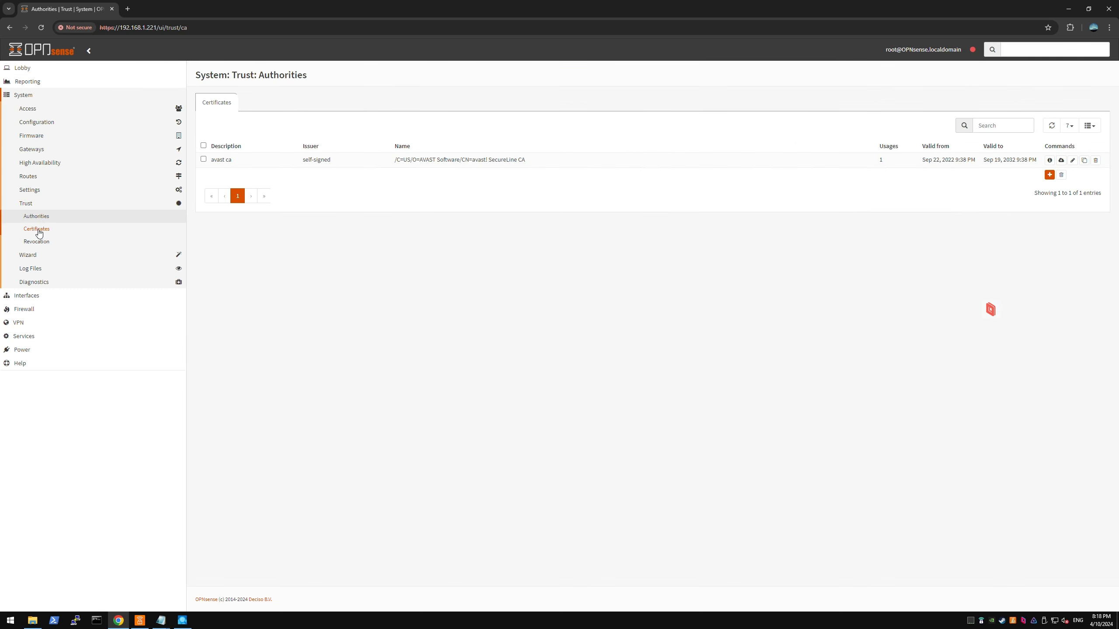
left_click(39, 231)
triple_click(345, 176)
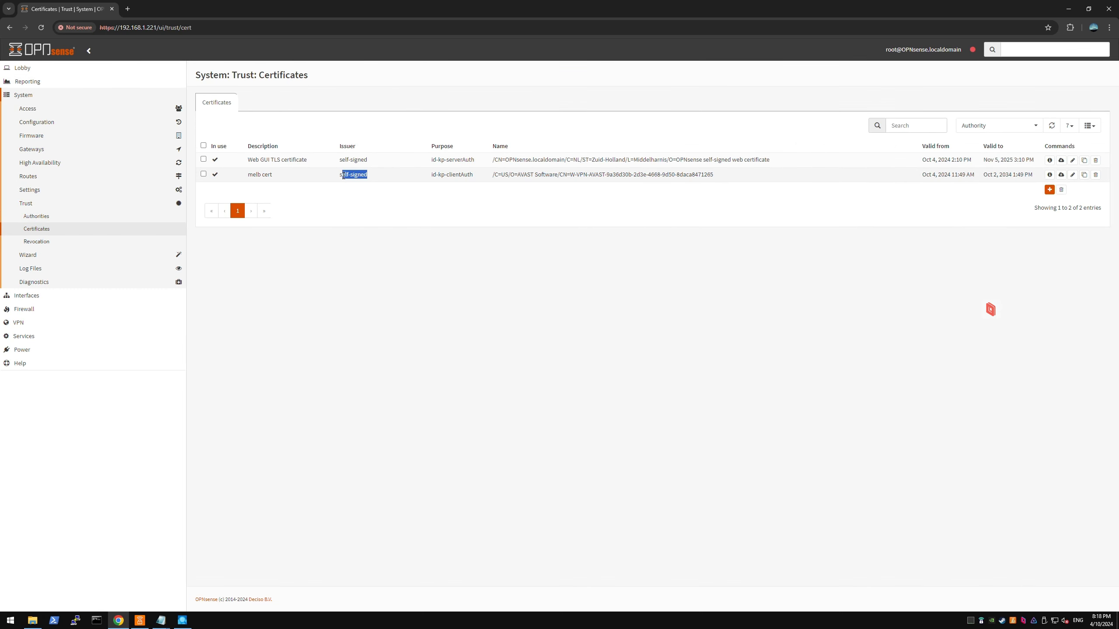
triple_click(345, 175)
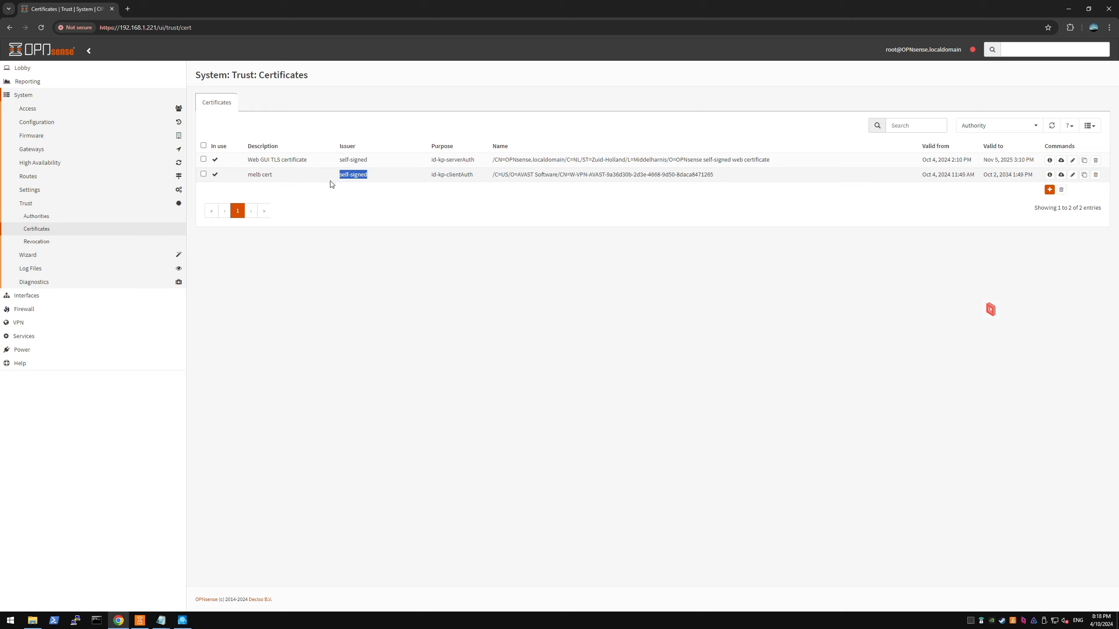